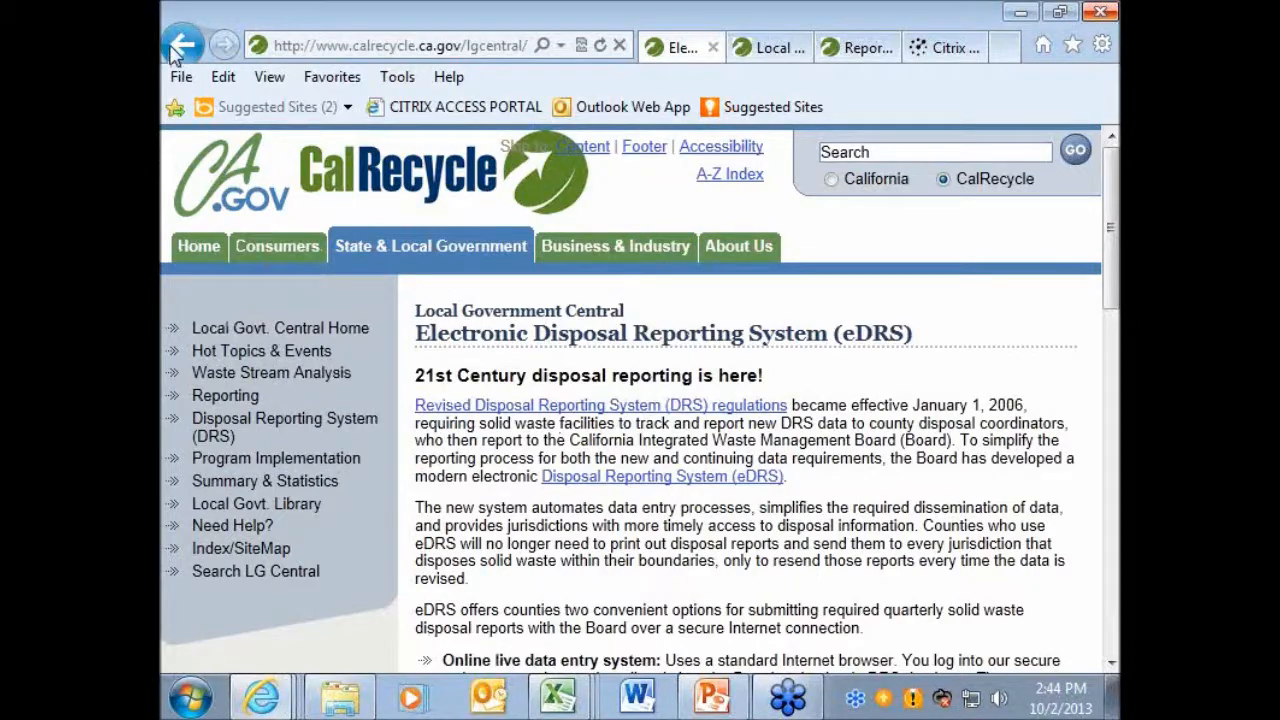
# Step: Open the electronic Disposal Reporting System page and review its submission options and the Data Entry (Jurisdiction Allocations) documents
pyautogui.click(652, 497)
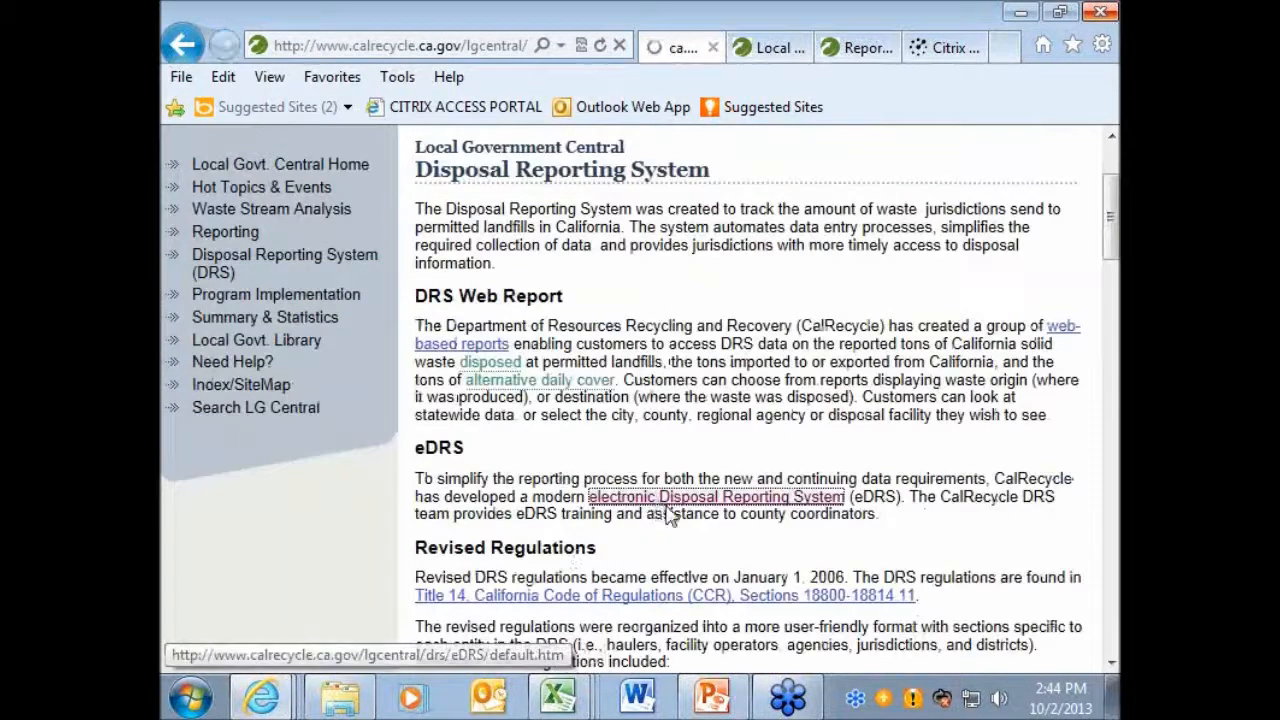
pyautogui.scroll(-5, 703, 405)
pyautogui.scroll(-3, 700, 400)
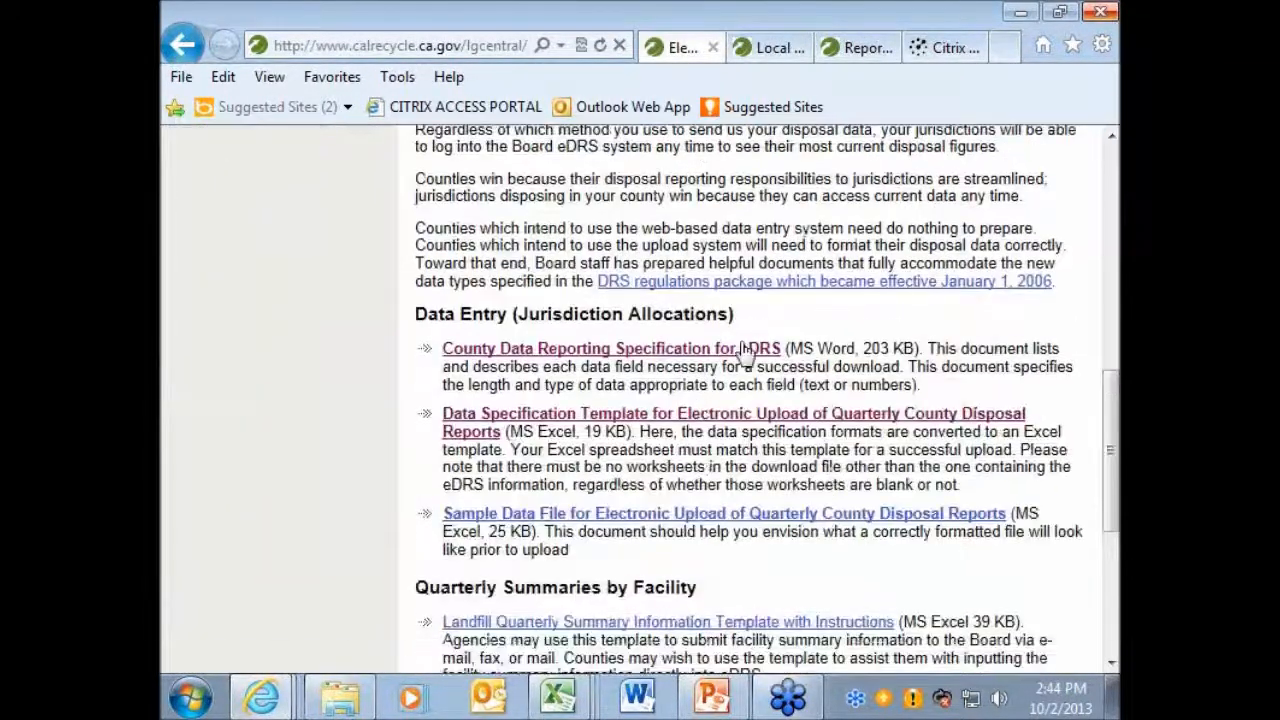
pyautogui.scroll(5, 525, 237)
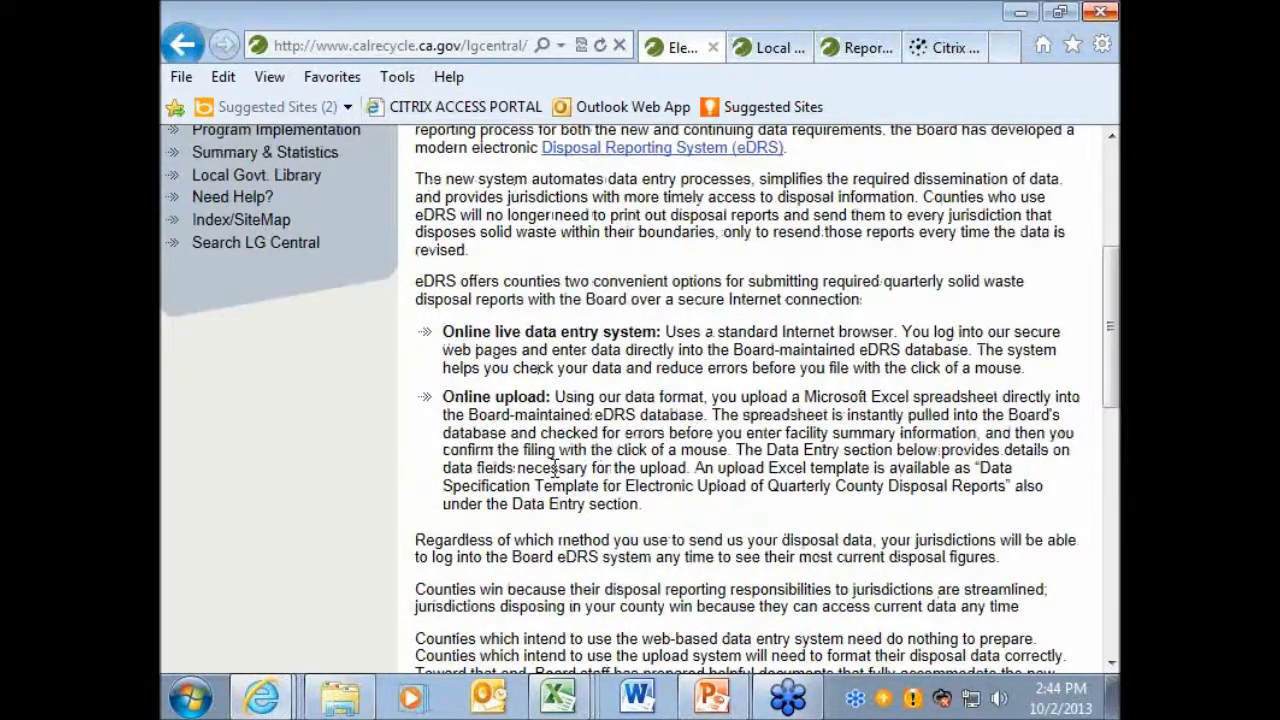
pyautogui.scroll(-4, 555, 468)
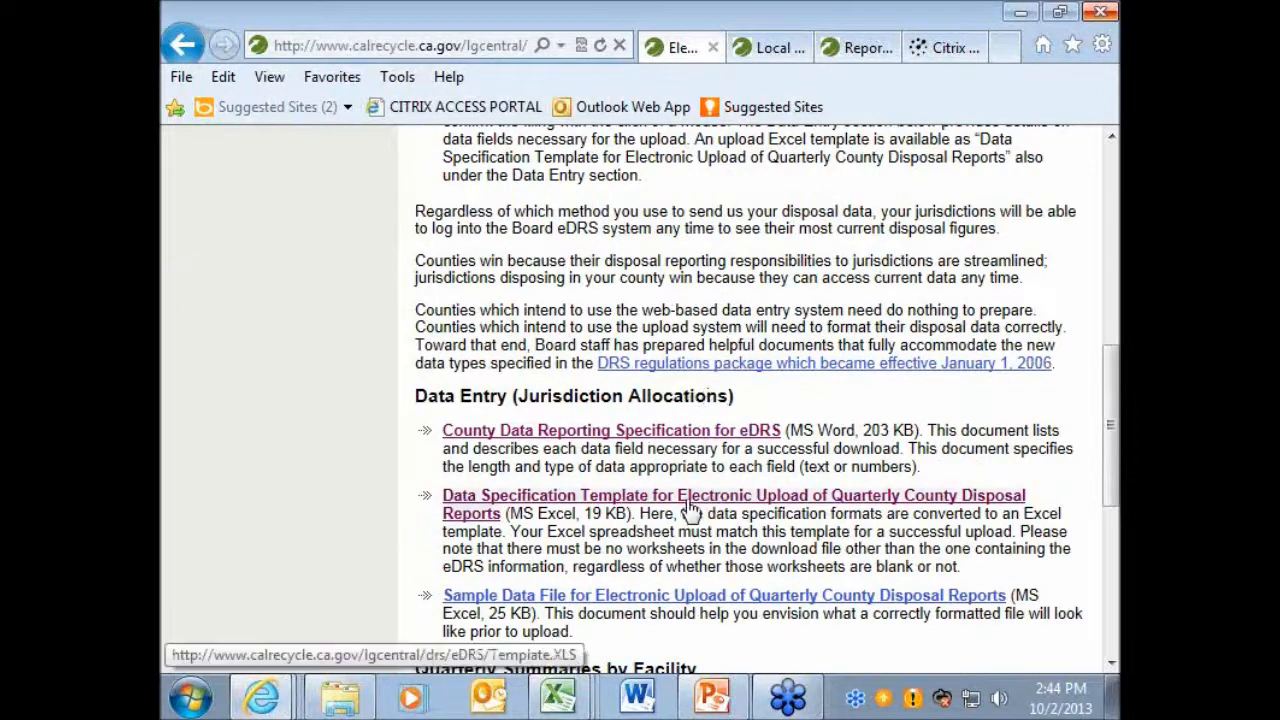
# Step: Open the Data Specification Template for Electronic Upload of Quarterly County Disposal Reports and view its column headings starting from Reporting Entity
pyautogui.click(592, 509)
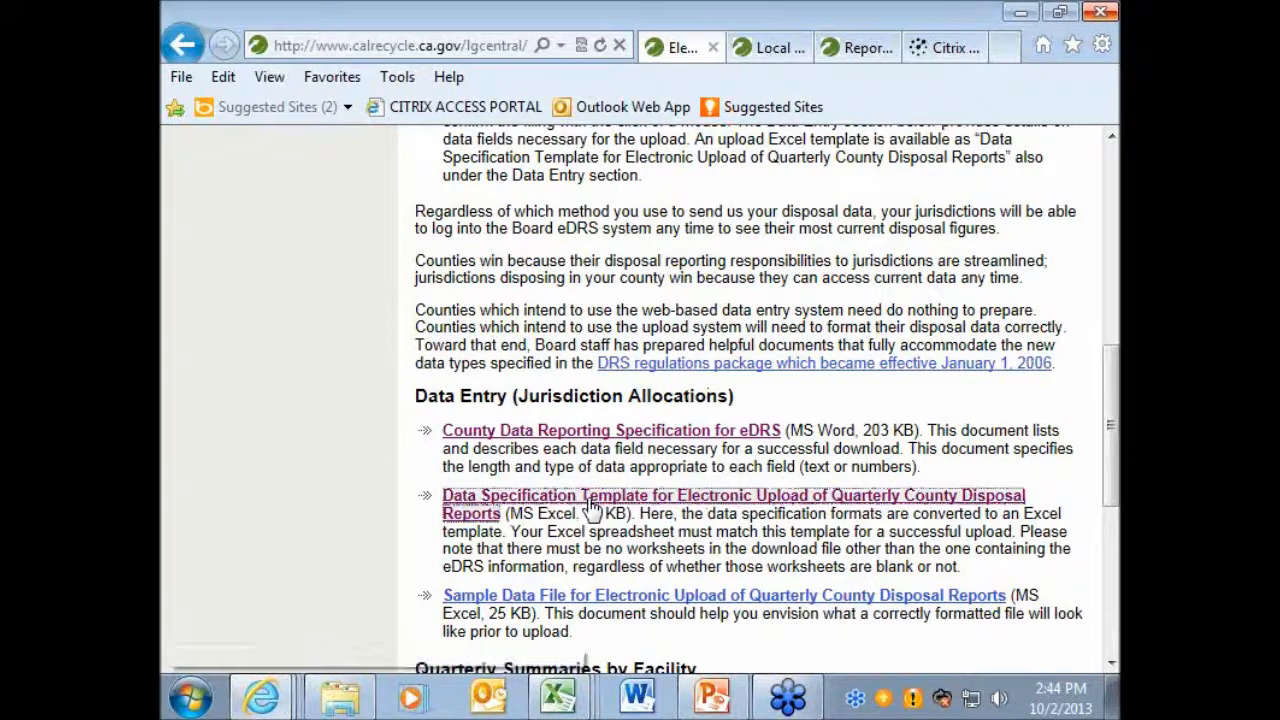
pyautogui.click(558, 697)
pyautogui.click(510, 563)
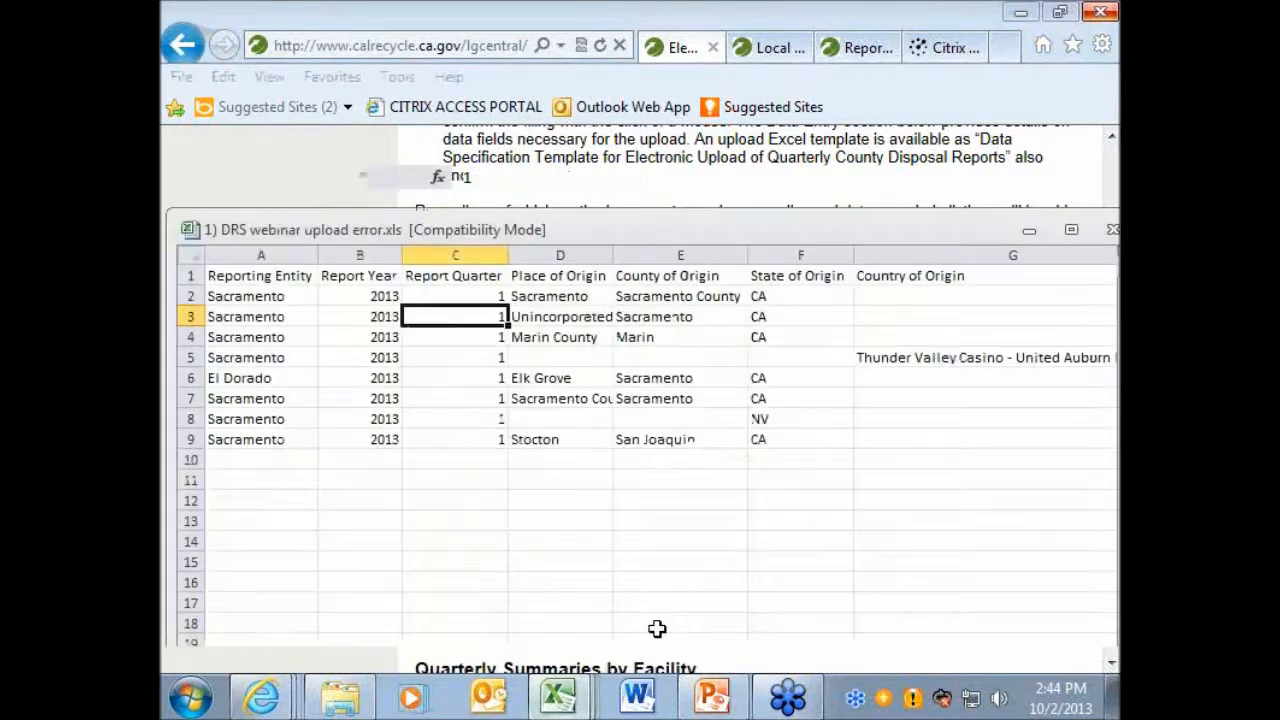
pyautogui.click(1051, 334)
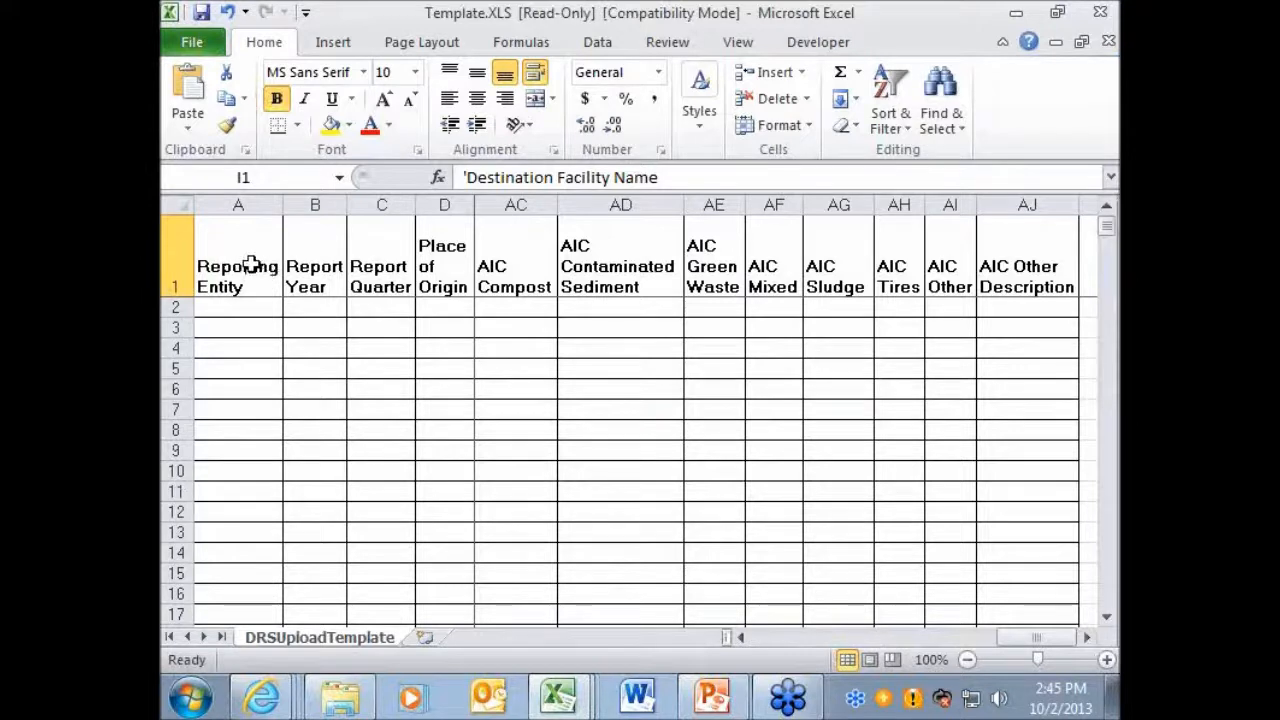
pyautogui.moveTo(1010, 638); pyautogui.dragTo(766, 654)
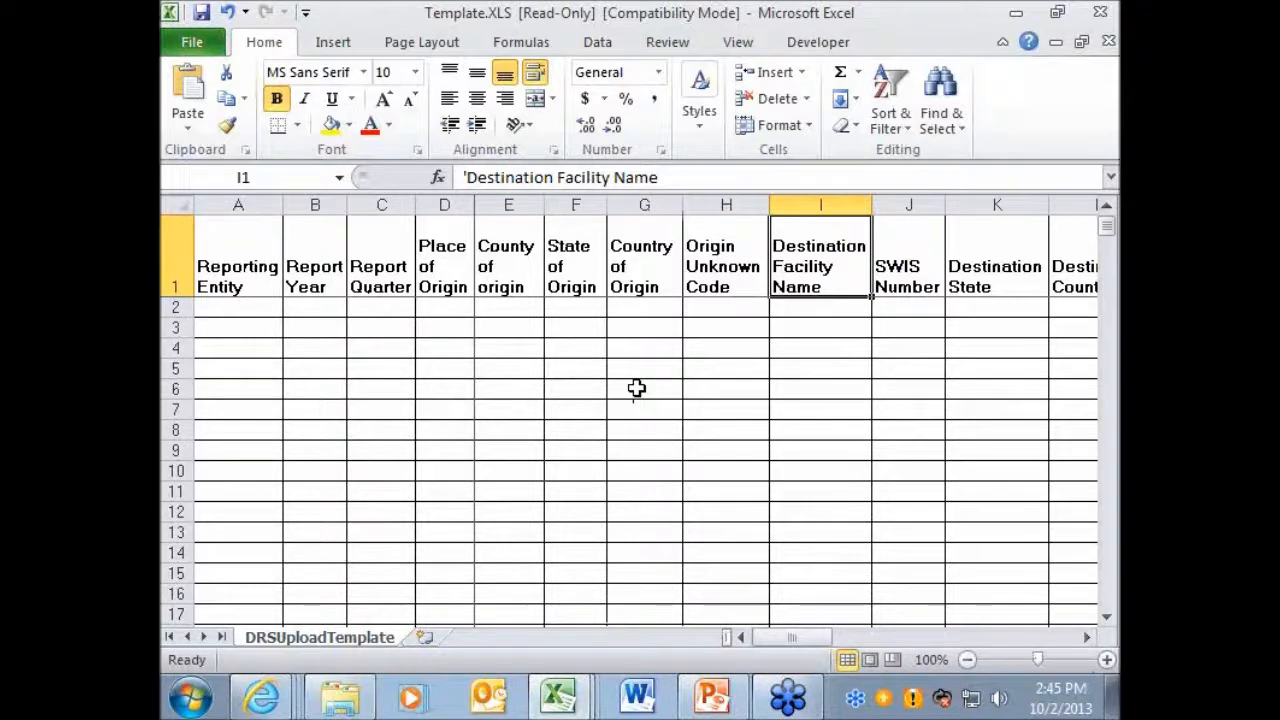
# Step: Close Template.XLS and return to the Electronic Disposal Reporting System (eDRS) Introduction page in Internet Explorer
pyautogui.moveTo(910, 18); pyautogui.dragTo(809, 131)
pyautogui.click(1009, 125)
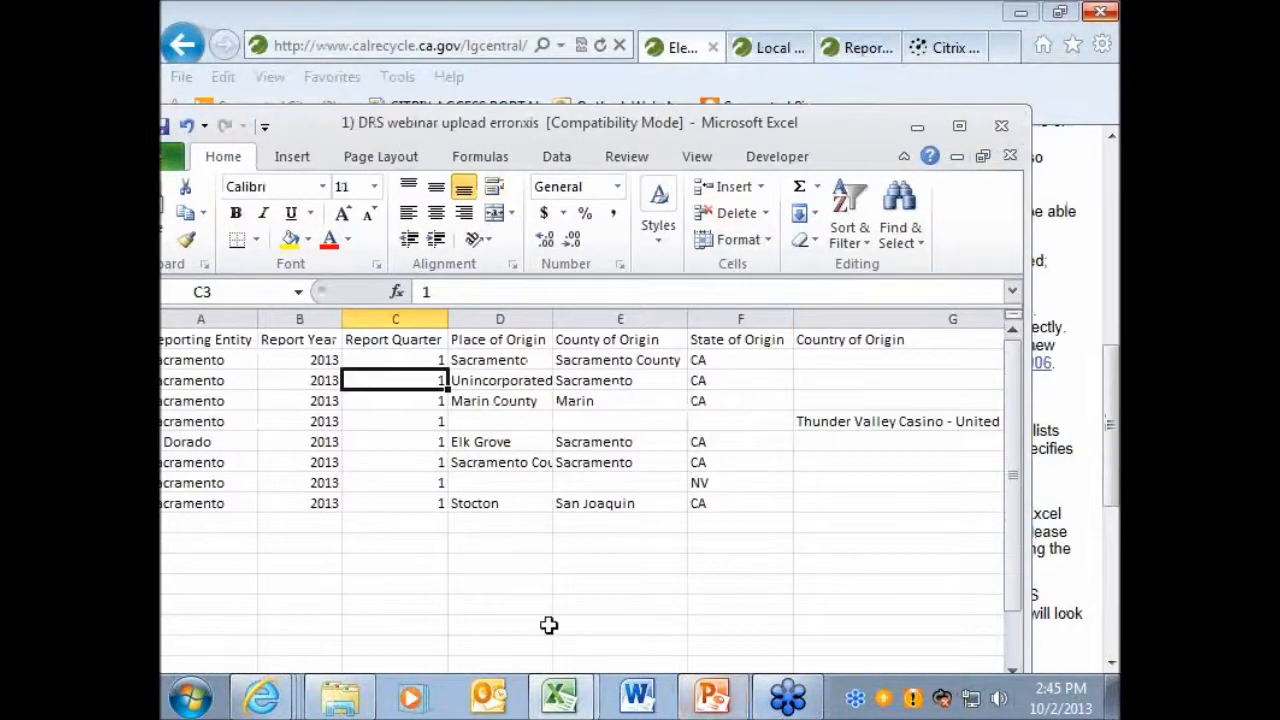
pyautogui.moveTo(262, 698)
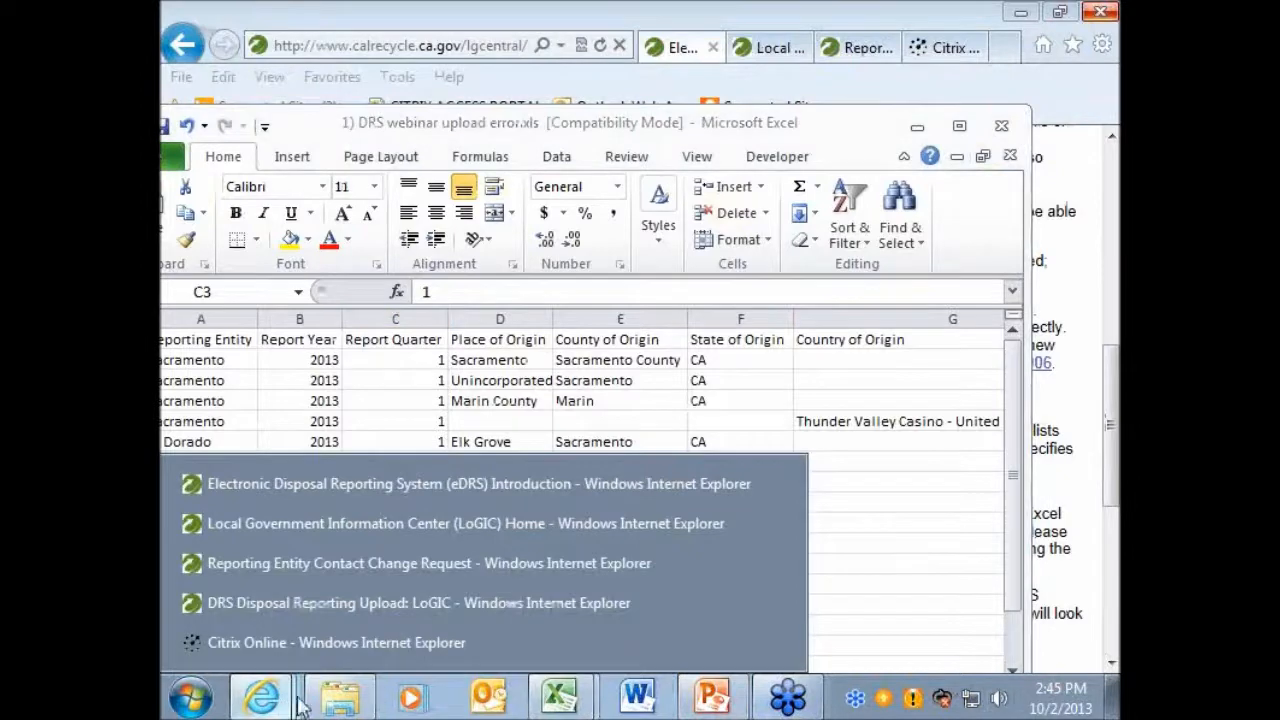
pyautogui.click(414, 484)
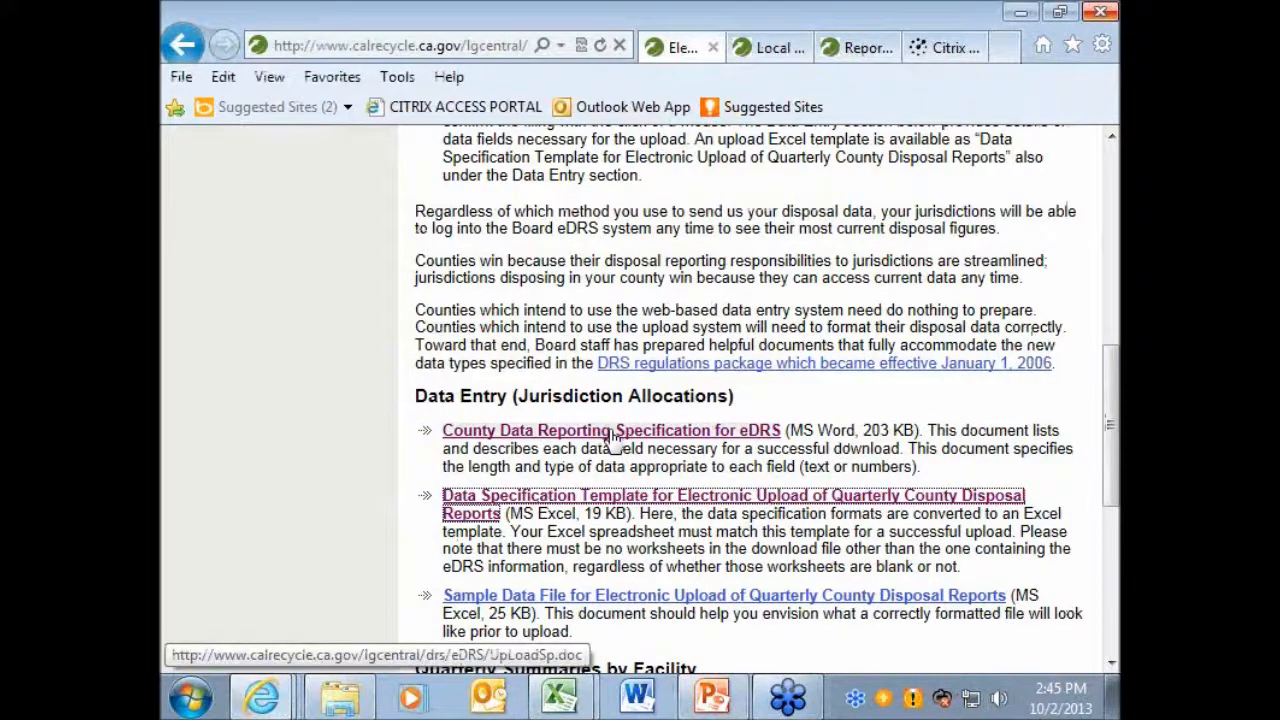
# Step: Open the County Data Reporting Specification for eDRS document in Word and go to its data field table
pyautogui.click(614, 440)
pyautogui.click(680, 298)
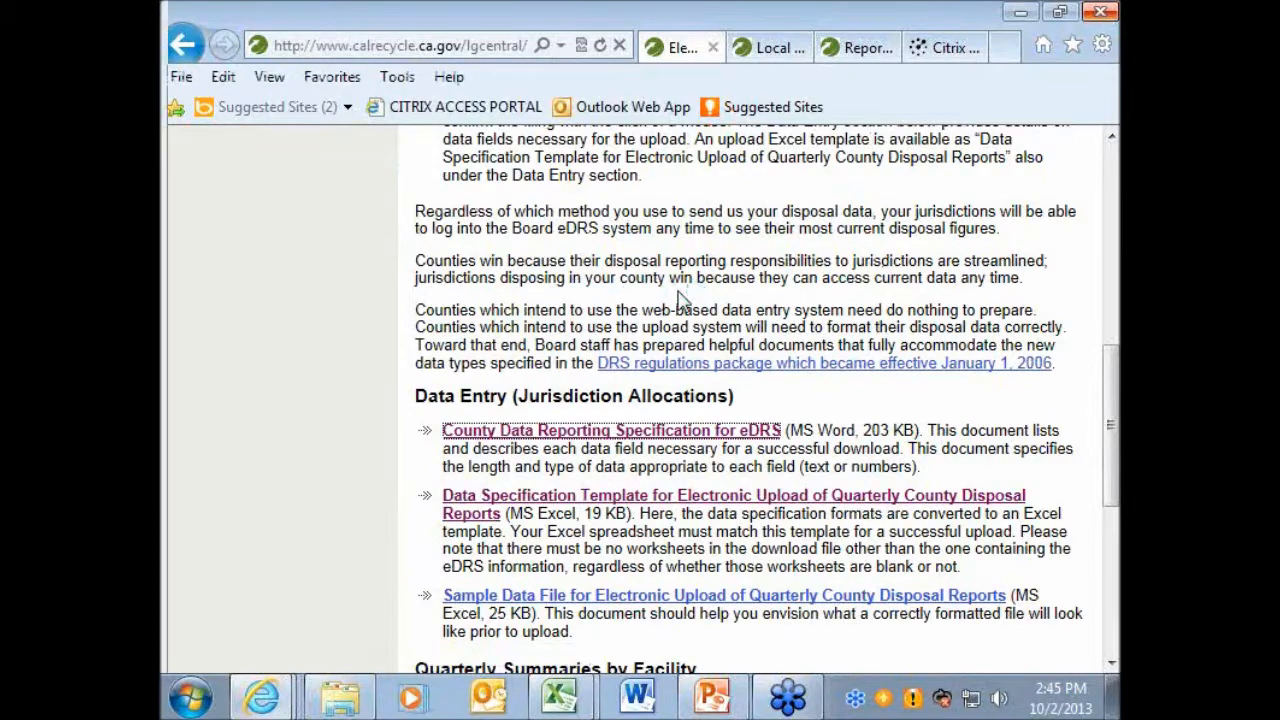
pyautogui.scroll(-3, 502, 306)
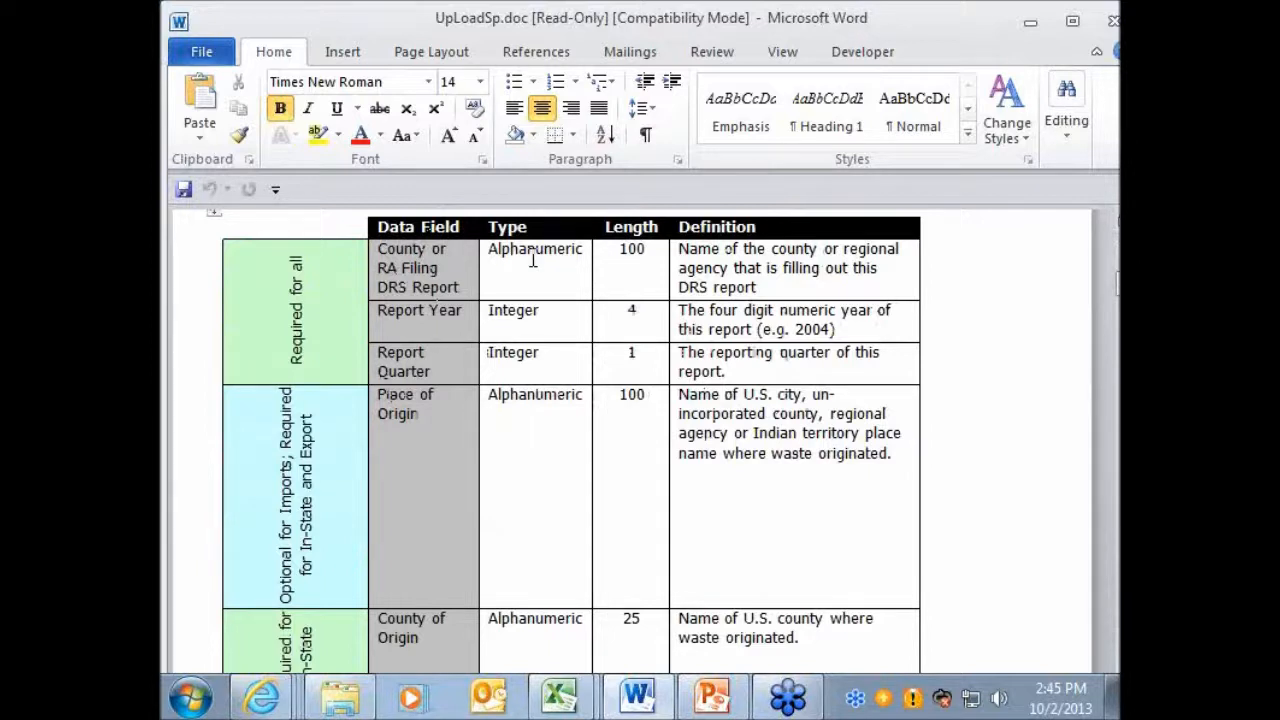
# Step: Review the type, length and definition of each data field through Destination SWIS Number, and close the specification document
pyautogui.click(637, 275)
pyautogui.scroll(-1, 634, 343)
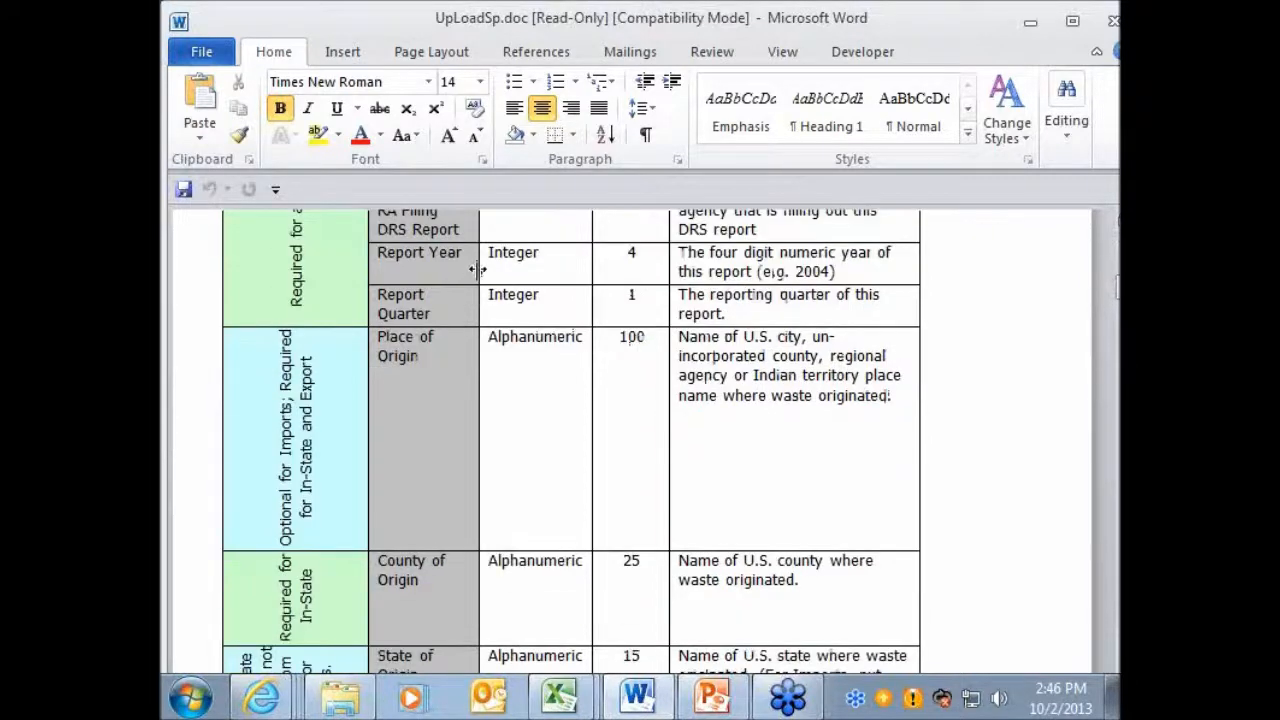
pyautogui.scroll(-1, 462, 335)
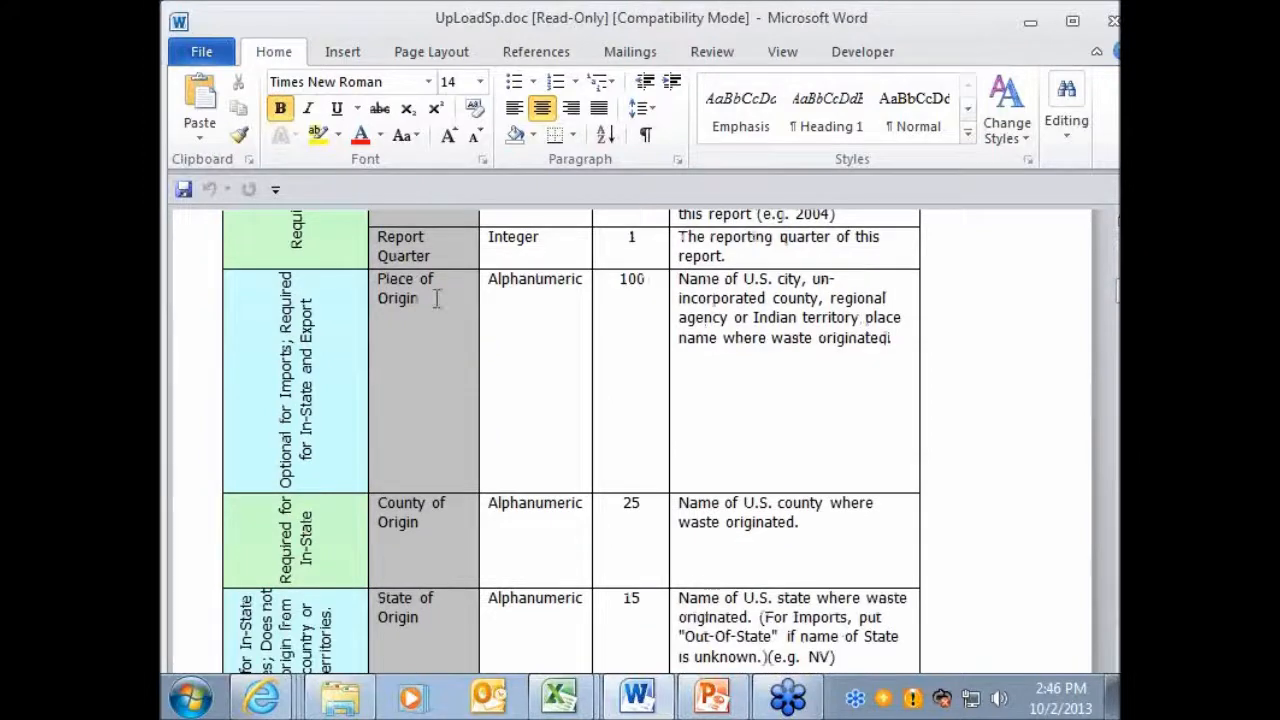
pyautogui.scroll(-3, 500, 338)
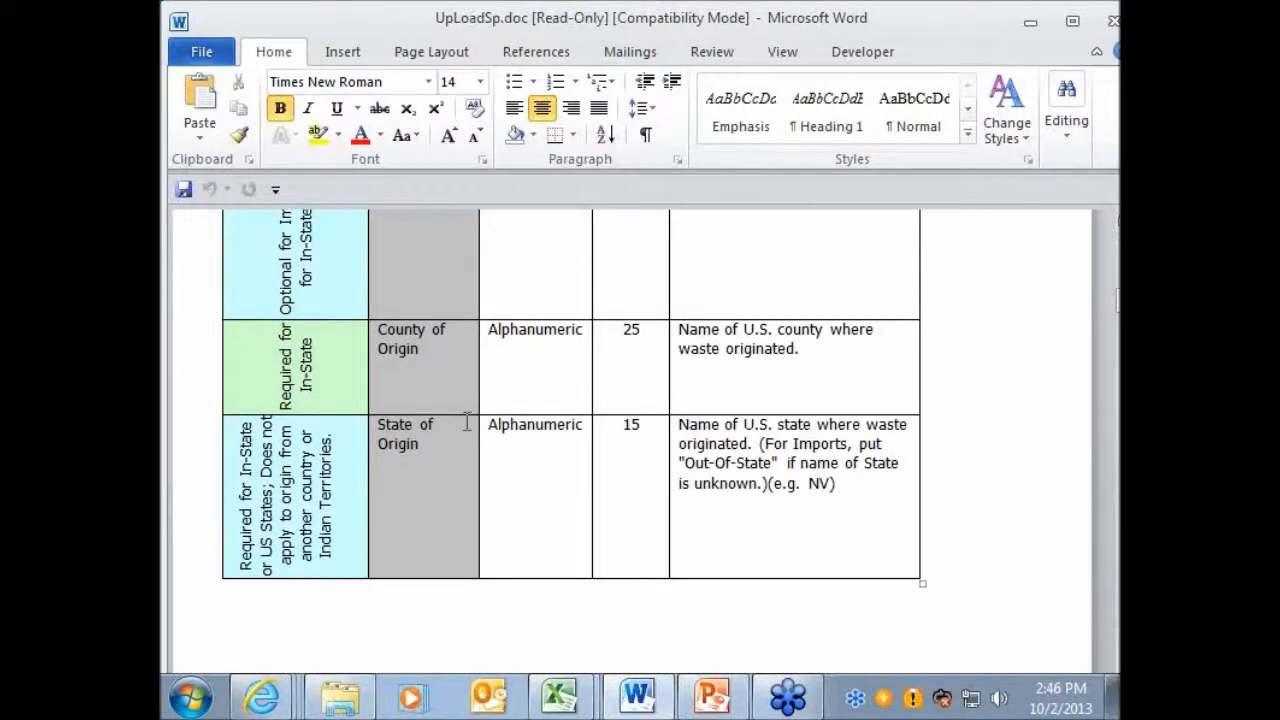
pyautogui.scroll(-3, 458, 425)
pyautogui.scroll(-14, 459, 415)
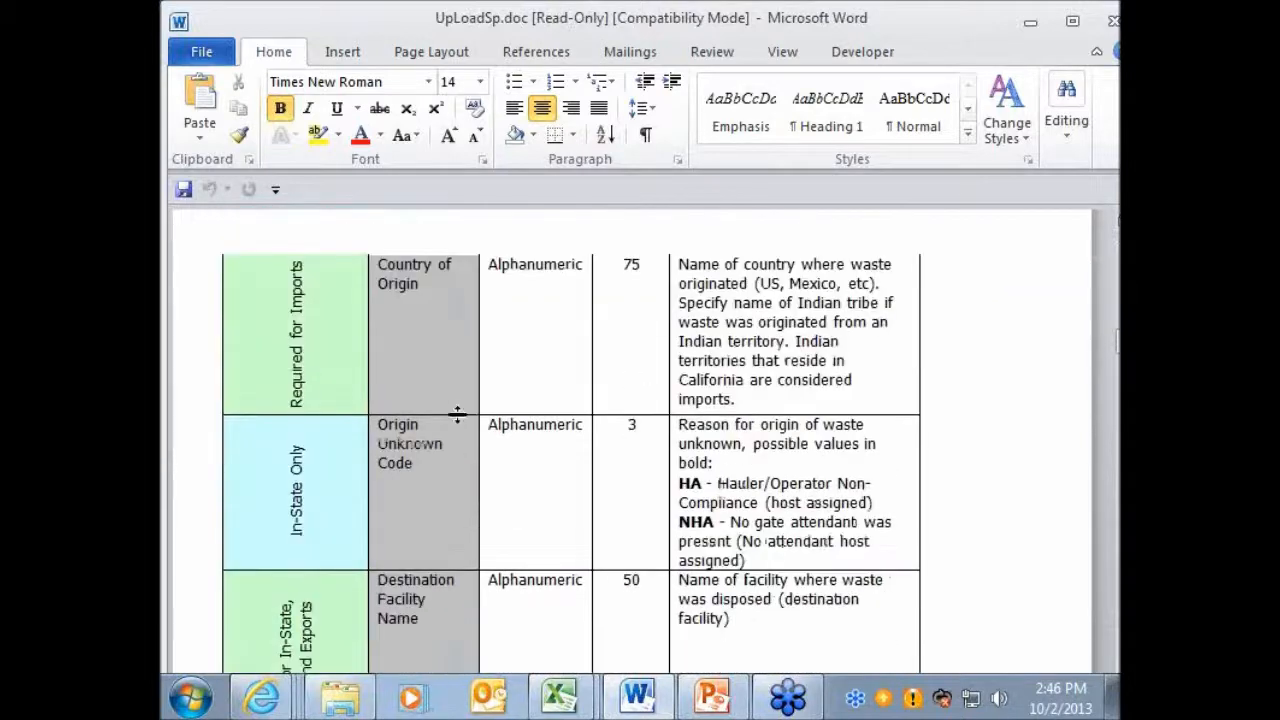
pyautogui.scroll(-3, 421, 328)
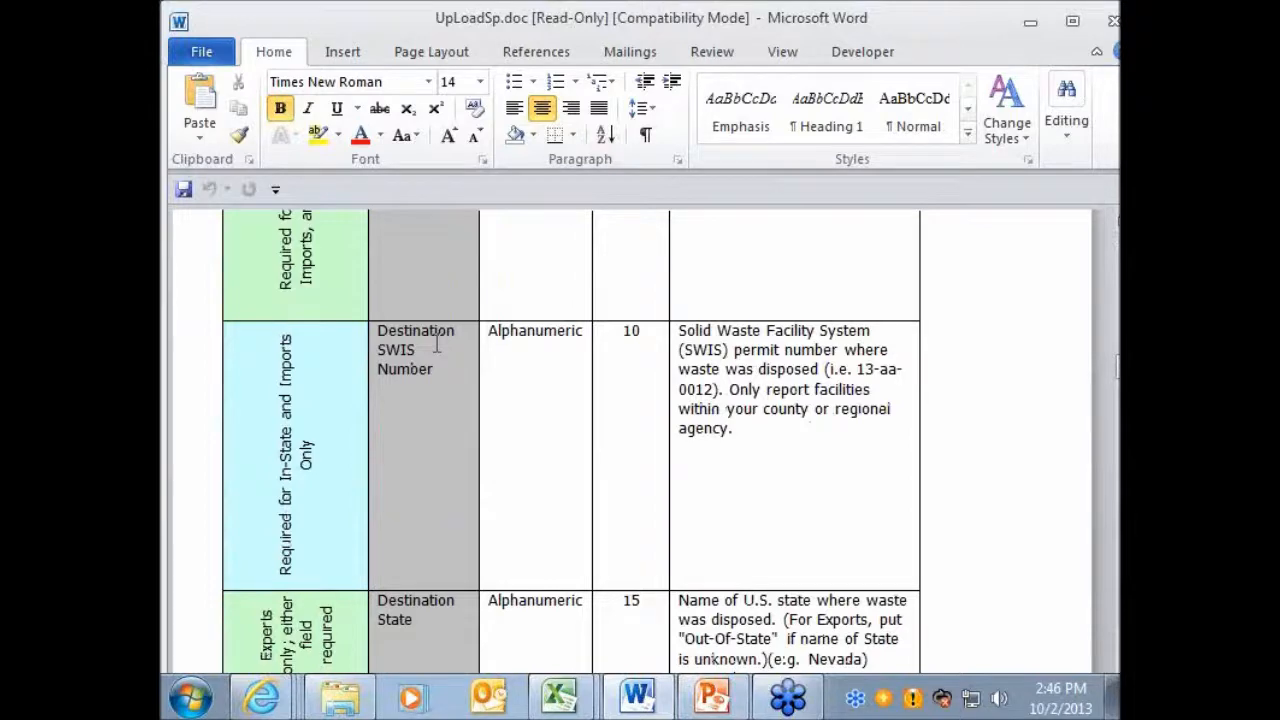
pyautogui.doubleClick(586, 23)
pyautogui.click(1036, 130)
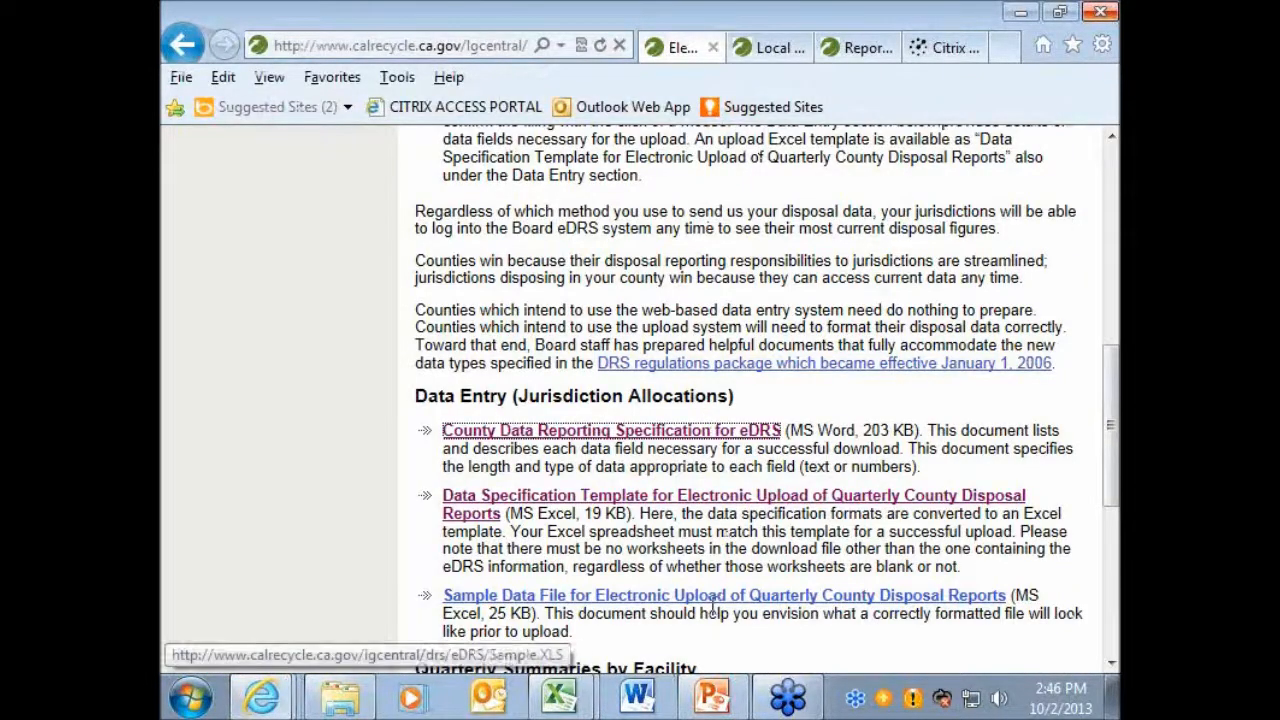
# Step: Switch to the Good Example.xls workbook in Excel, maximize it and show its data from the Reporting Entity column
pyautogui.click(559, 697)
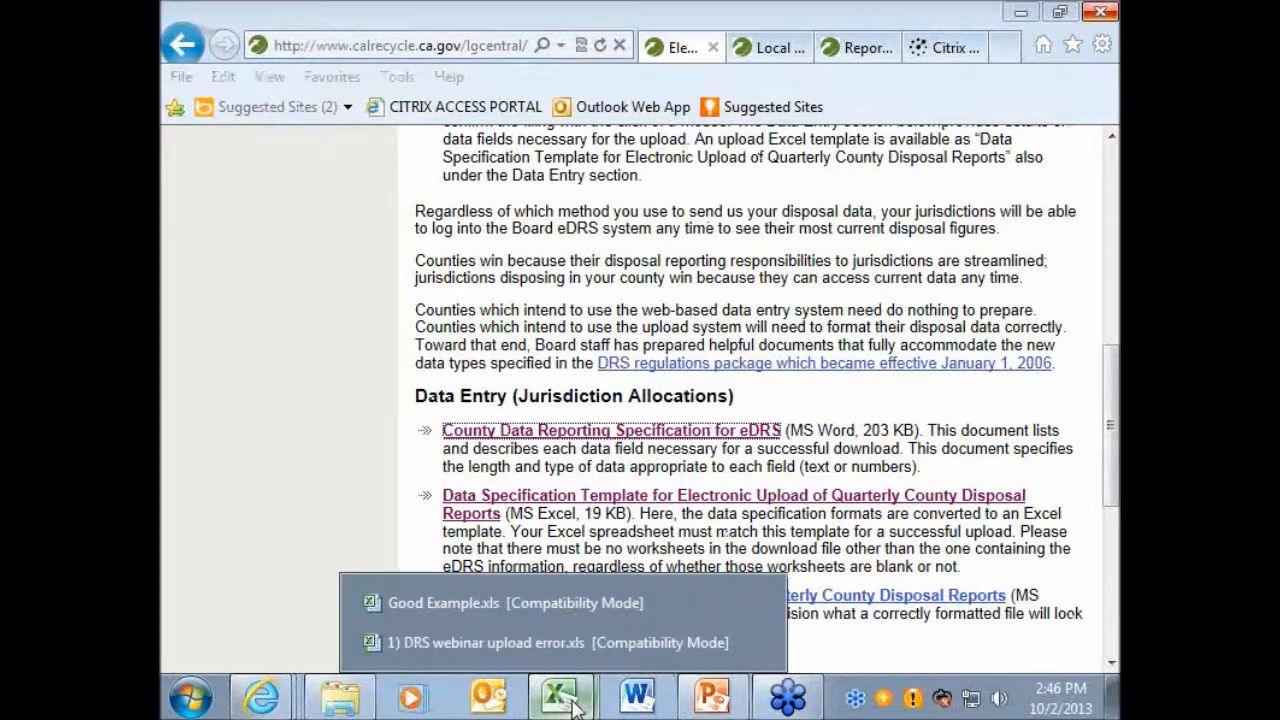
pyautogui.click(512, 605)
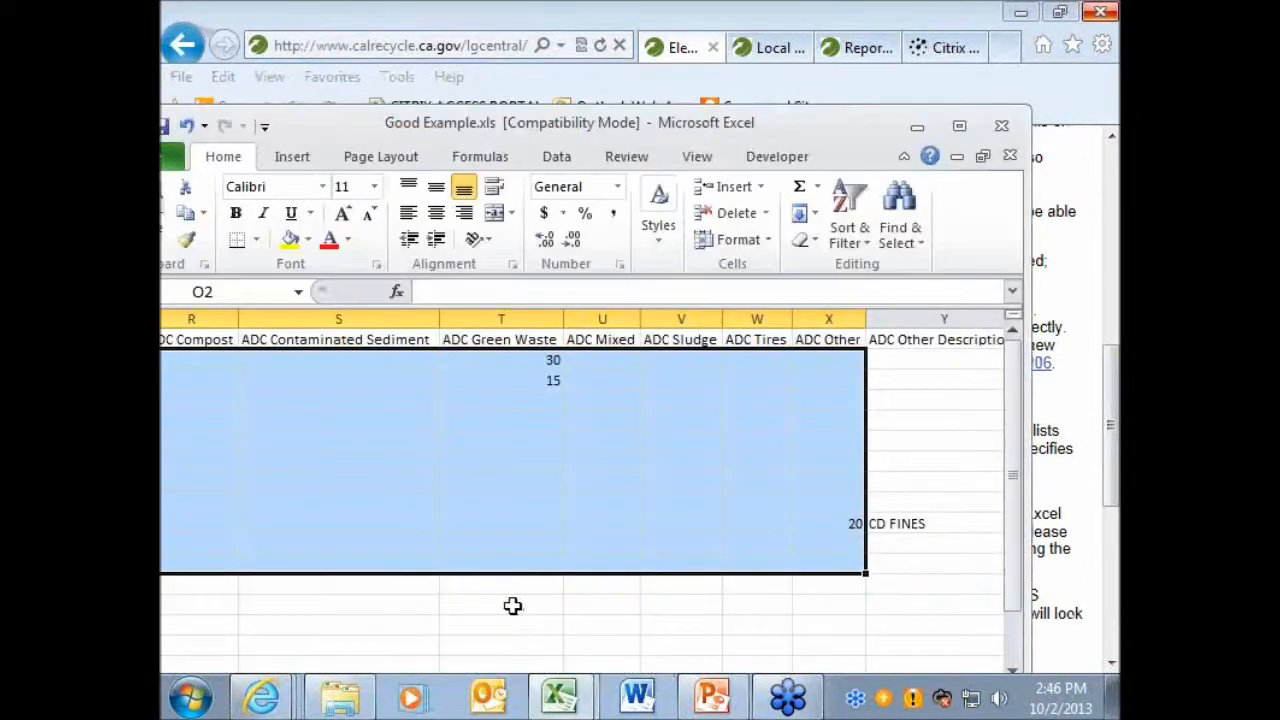
pyautogui.click(958, 133)
pyautogui.moveTo(991, 636); pyautogui.dragTo(790, 640)
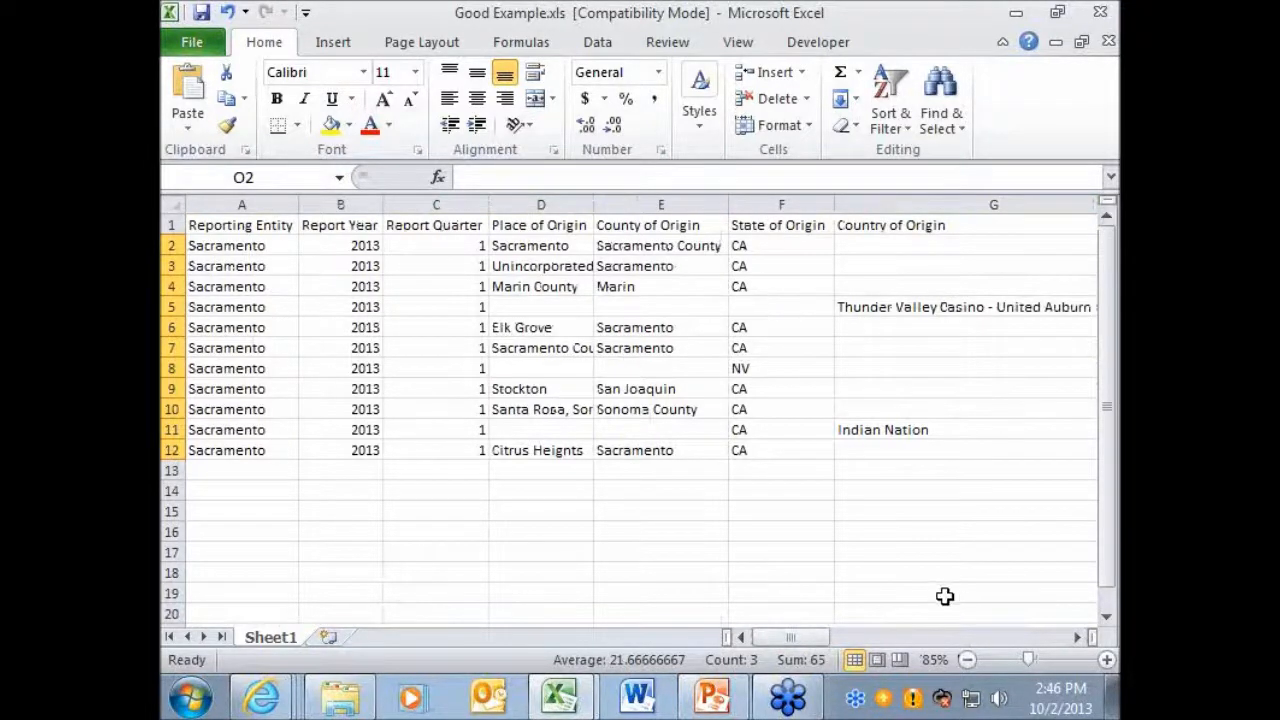
# Step: Examine the example's destination, tonnage, ADC and AIC columns, and return to the Reporting Entity column
pyautogui.click(1076, 637)
pyautogui.click(1076, 637)
pyautogui.click(1076, 637)
pyautogui.click(1076, 637)
pyautogui.click(1076, 637)
pyautogui.click(1076, 637)
pyautogui.click(1076, 637)
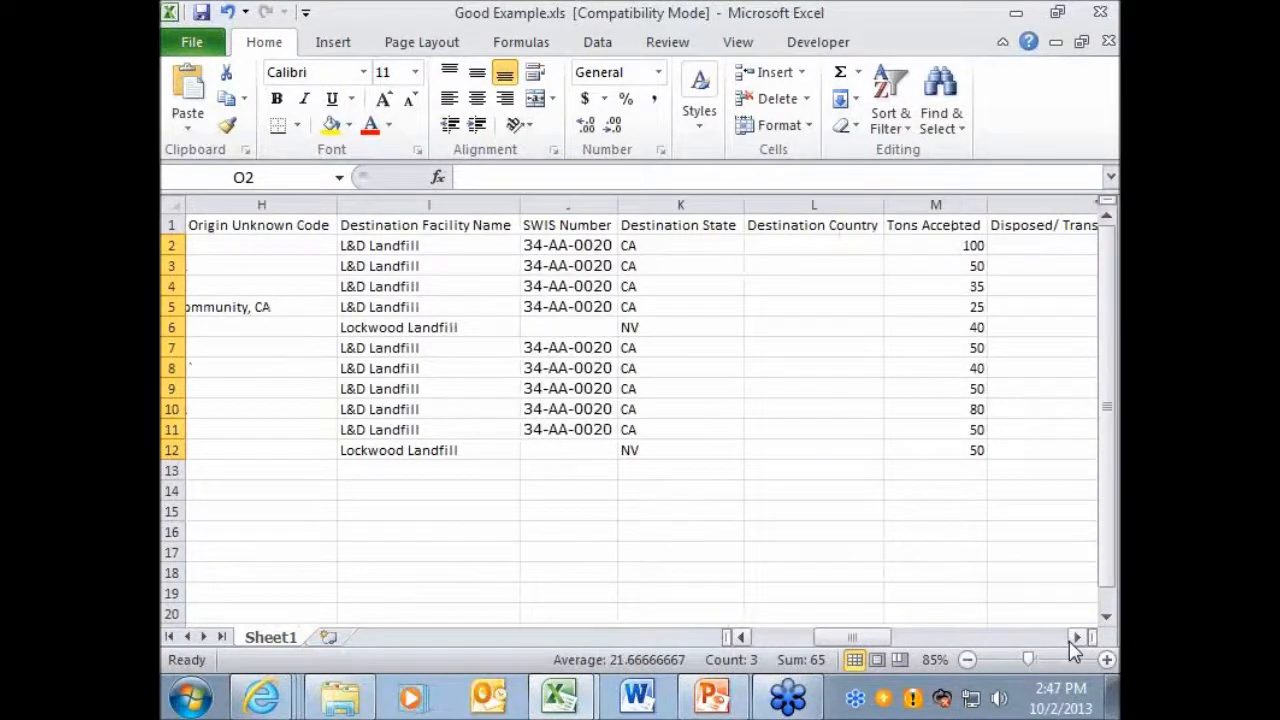
pyautogui.click(1076, 637)
pyautogui.click(1076, 637)
pyautogui.click(1076, 637)
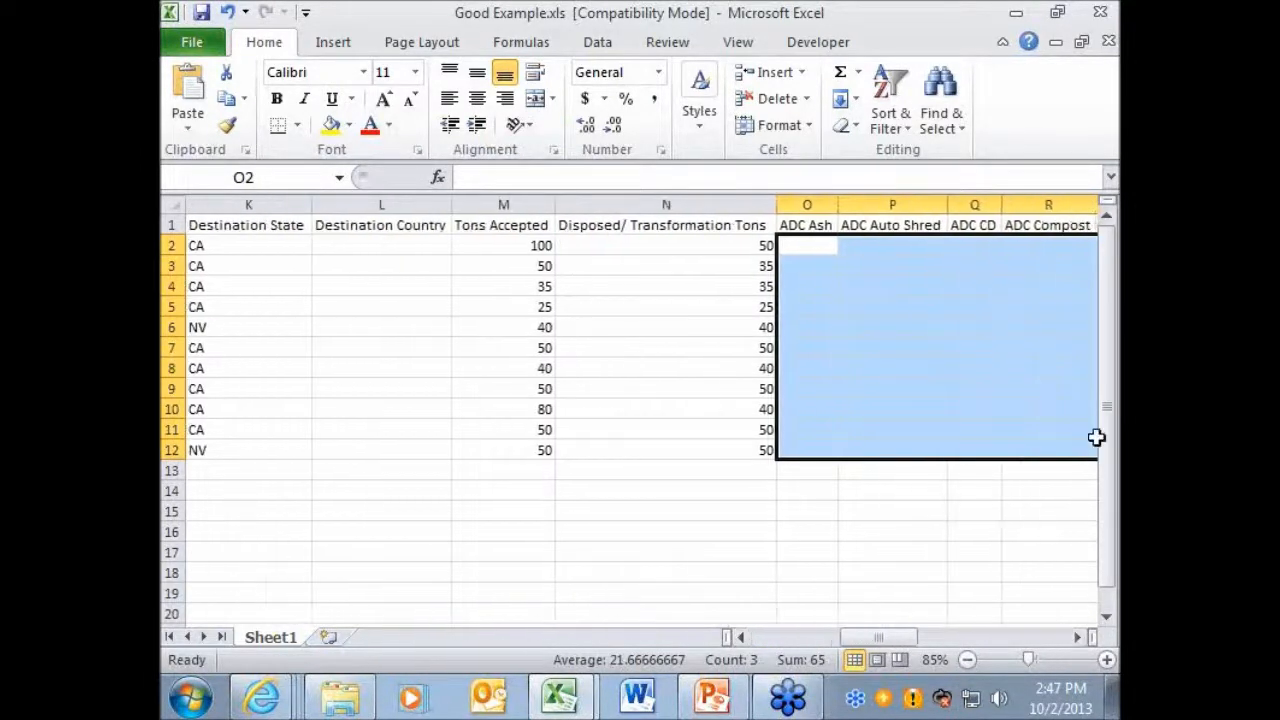
pyautogui.click(1076, 637)
pyautogui.click(1076, 637)
pyautogui.click(1076, 637)
pyautogui.click(1076, 637)
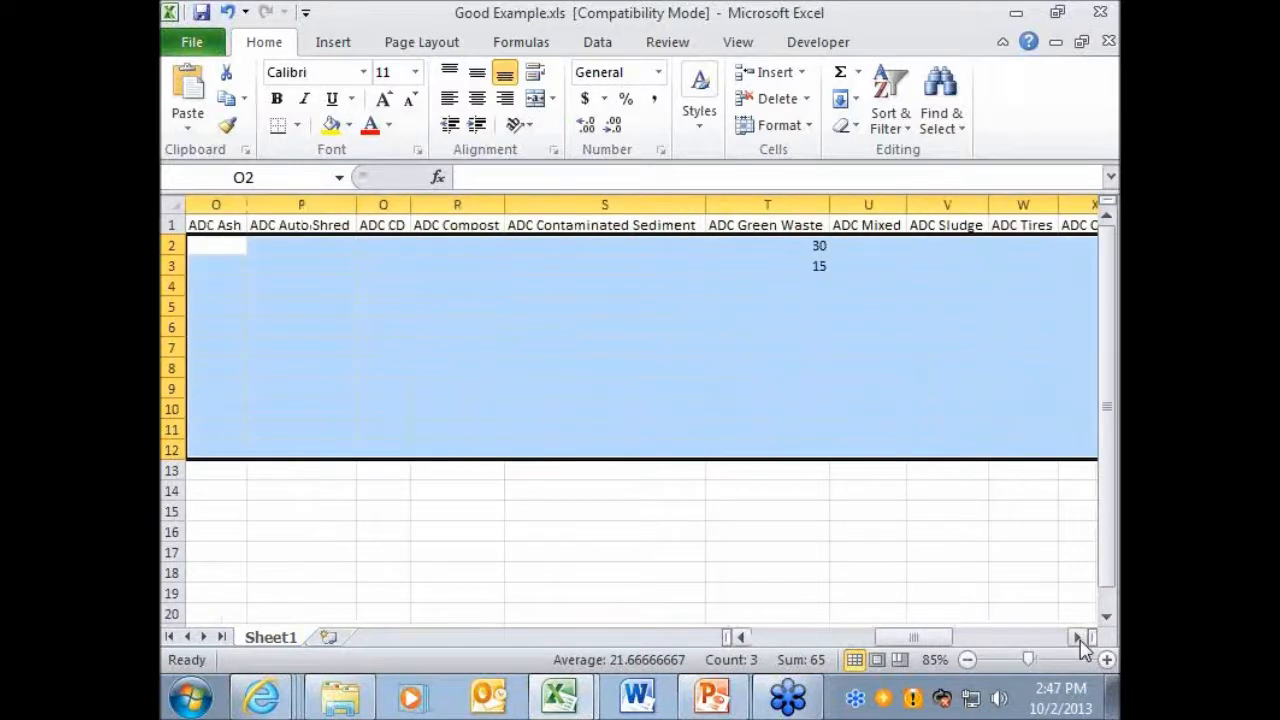
pyautogui.click(1076, 637)
pyautogui.click(1076, 637)
pyautogui.click(1076, 637)
pyautogui.click(1076, 637)
pyautogui.click(1076, 637)
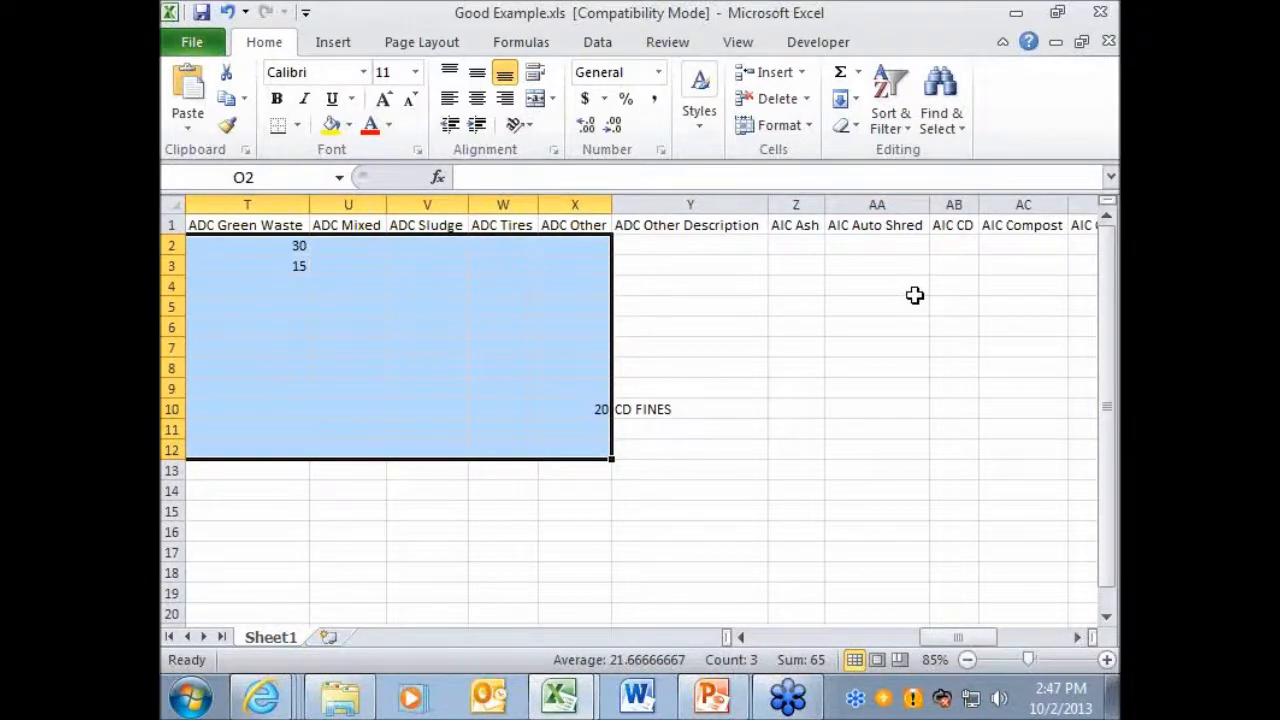
pyautogui.moveTo(980, 640); pyautogui.dragTo(804, 625)
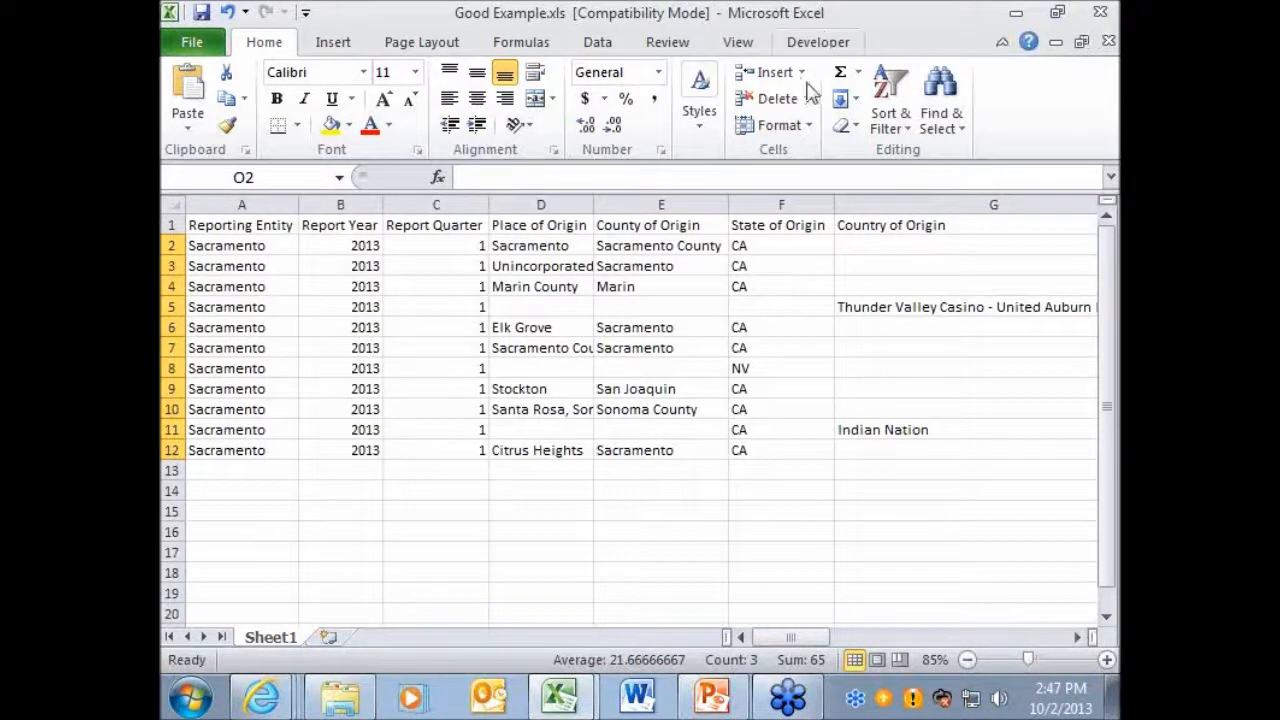
# Step: Close Good Example.xls and the DRS webinar upload error workbook without saving changes
pyautogui.click(818, 42)
pyautogui.moveTo(831, 17); pyautogui.dragTo(777, 143)
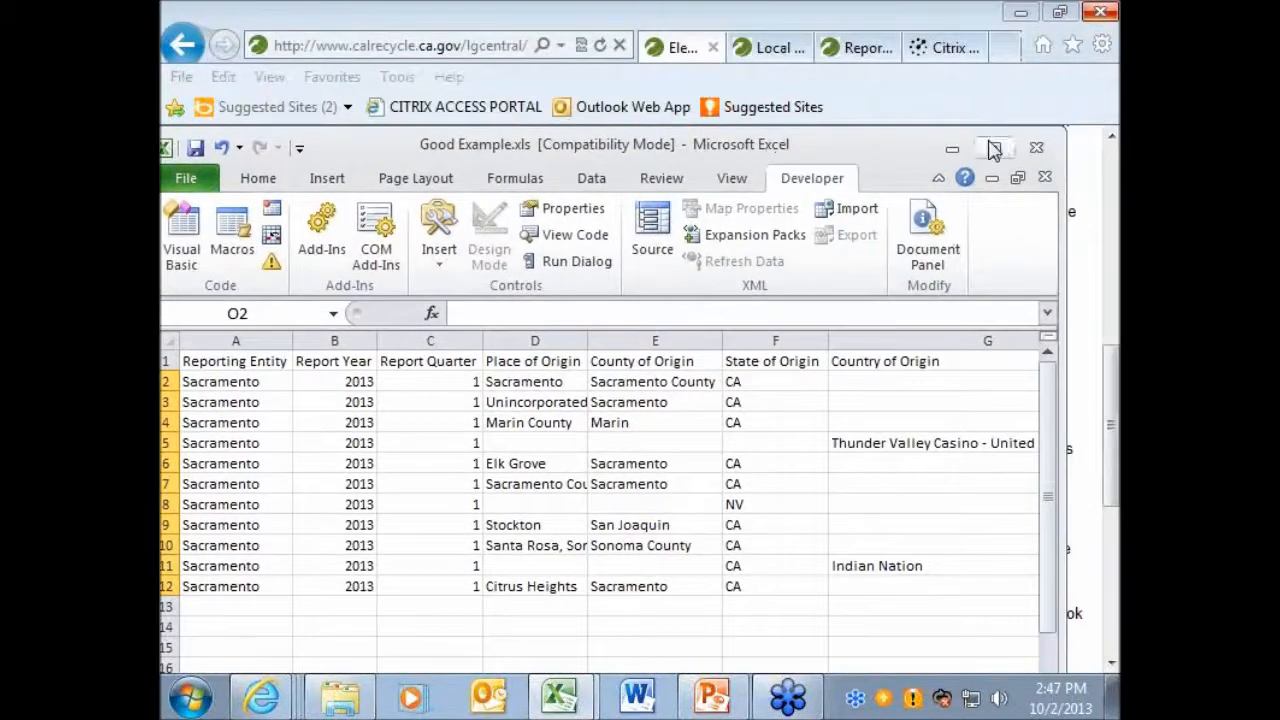
pyautogui.click(1036, 147)
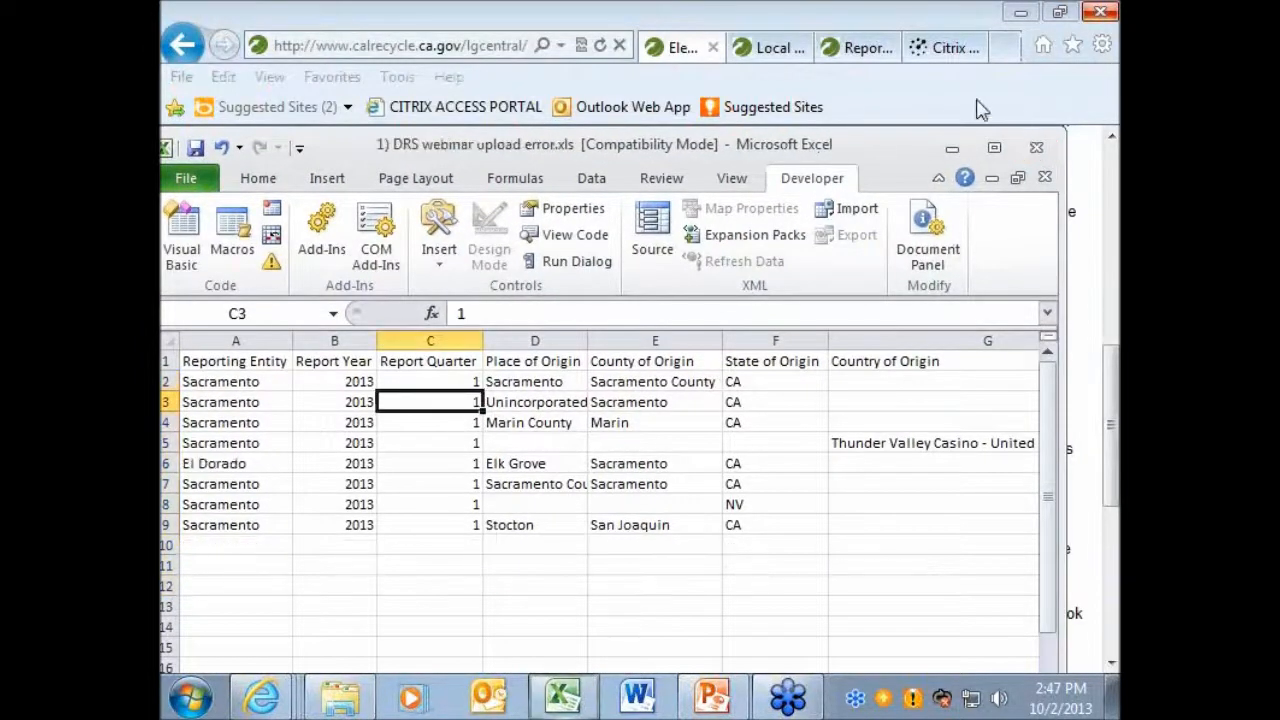
pyautogui.click(1036, 147)
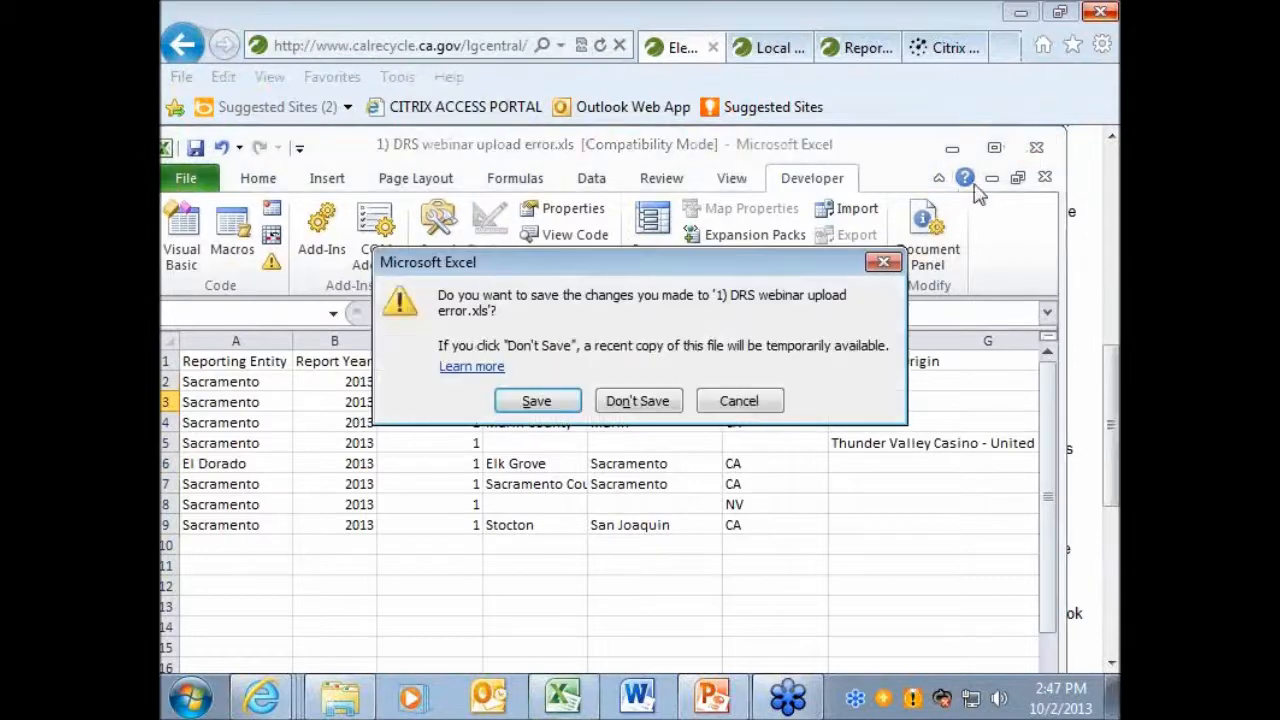
pyautogui.click(630, 401)
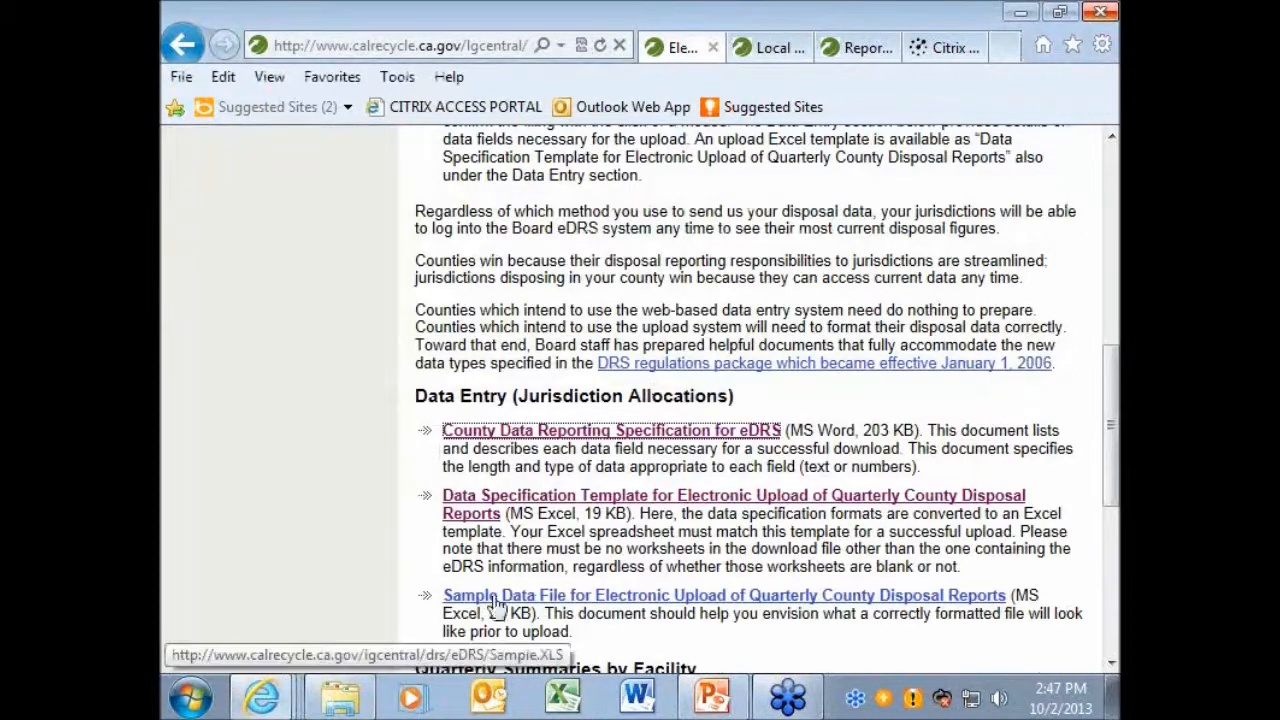
# Step: Switch to the LoGIC browser window and open the disposal report upload page from Sacramento County's 2013 Quarter 1 overview
pyautogui.click(262, 697)
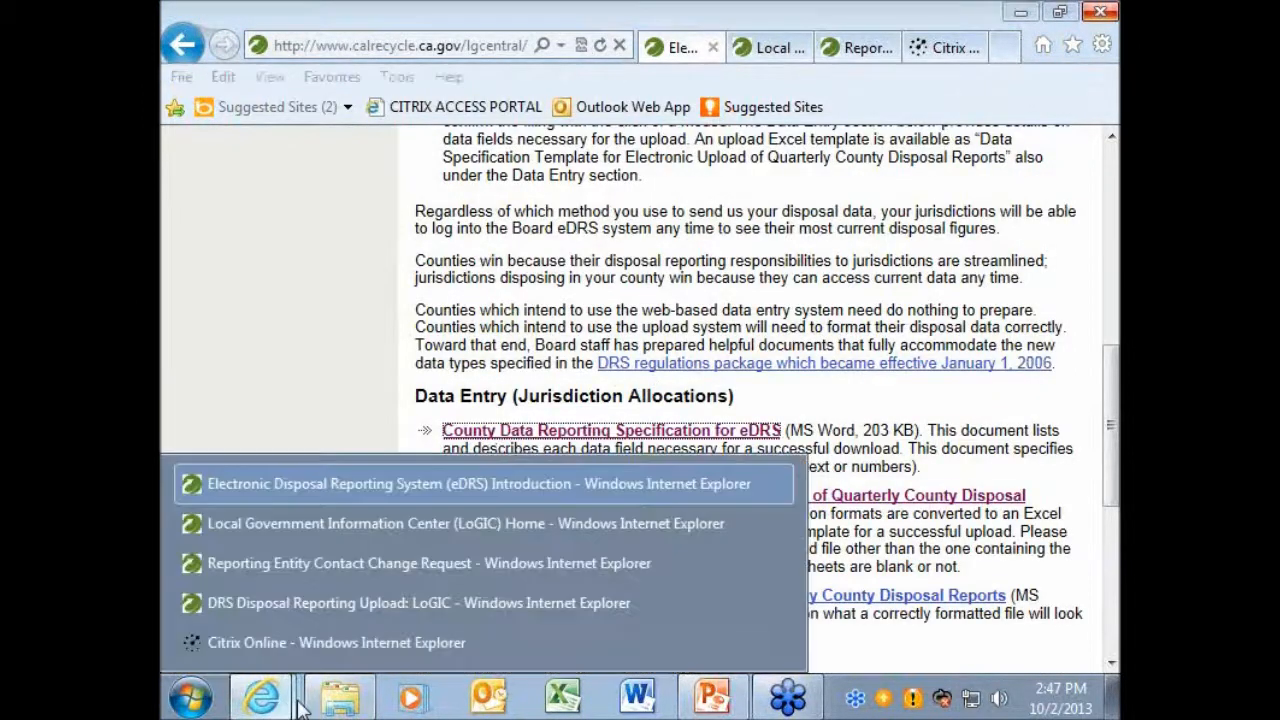
pyautogui.click(457, 603)
pyautogui.click(752, 192)
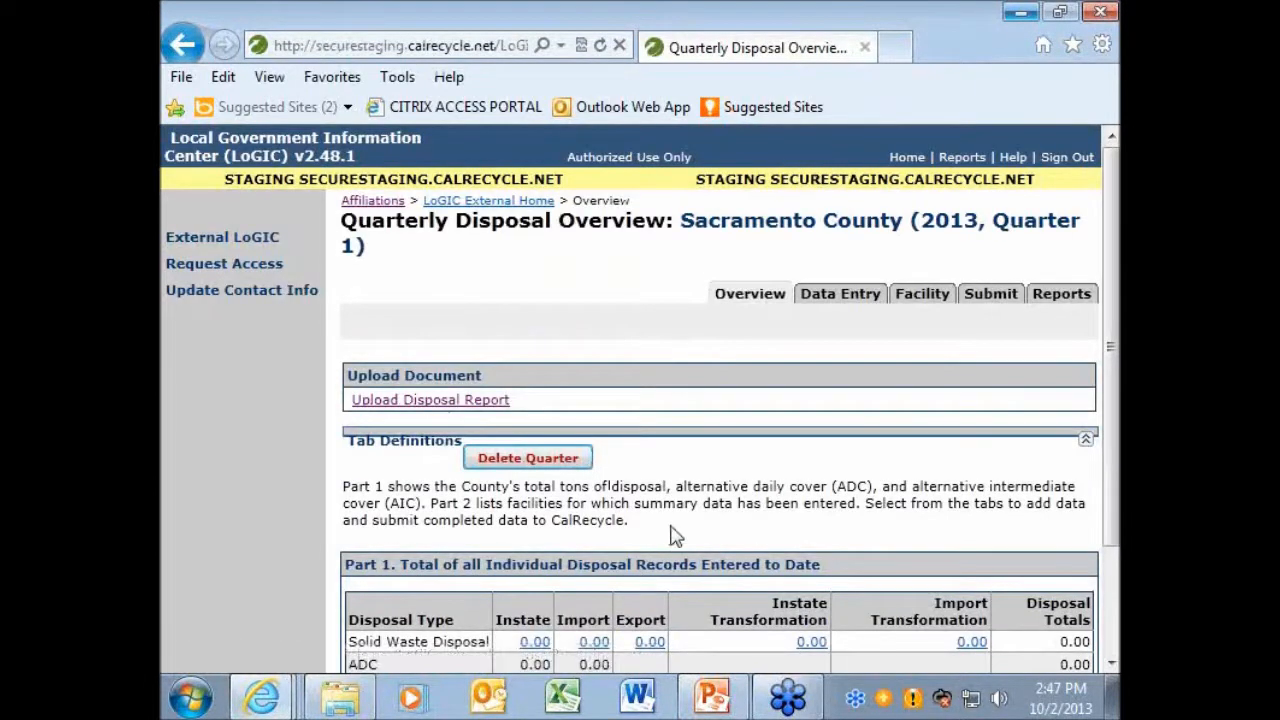
pyautogui.scroll(-2, 671, 537)
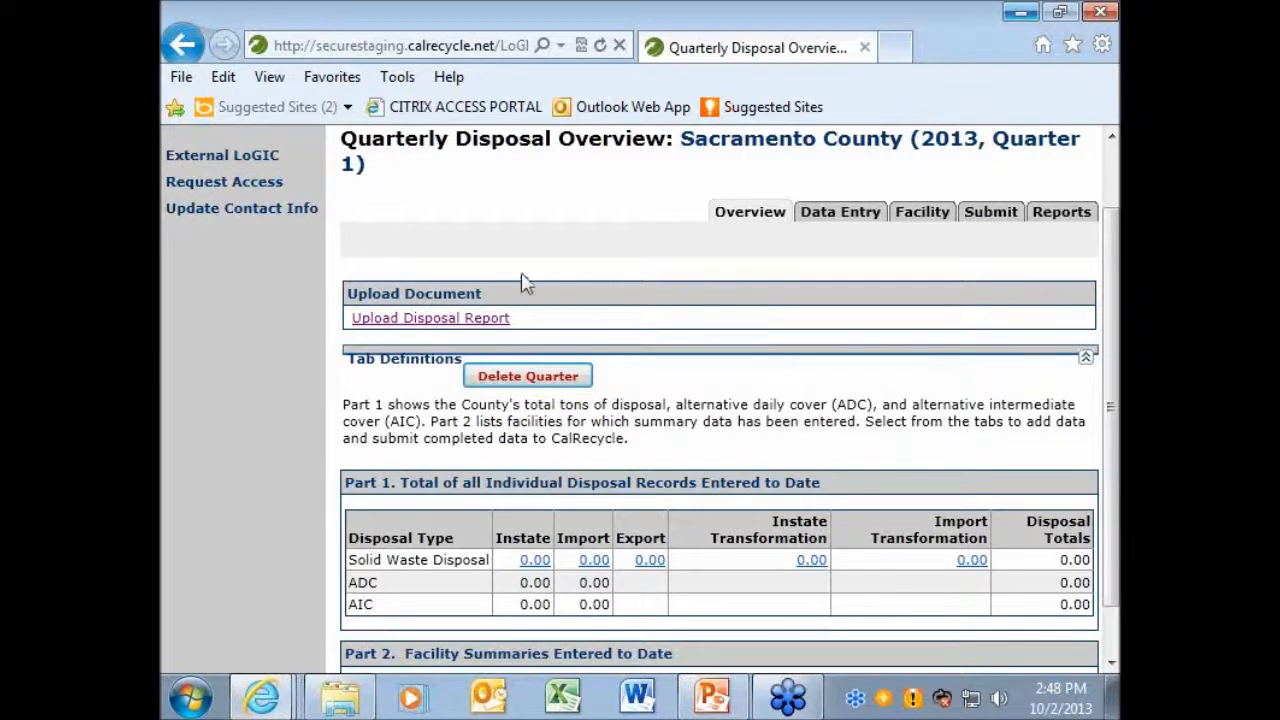
pyautogui.click(471, 318)
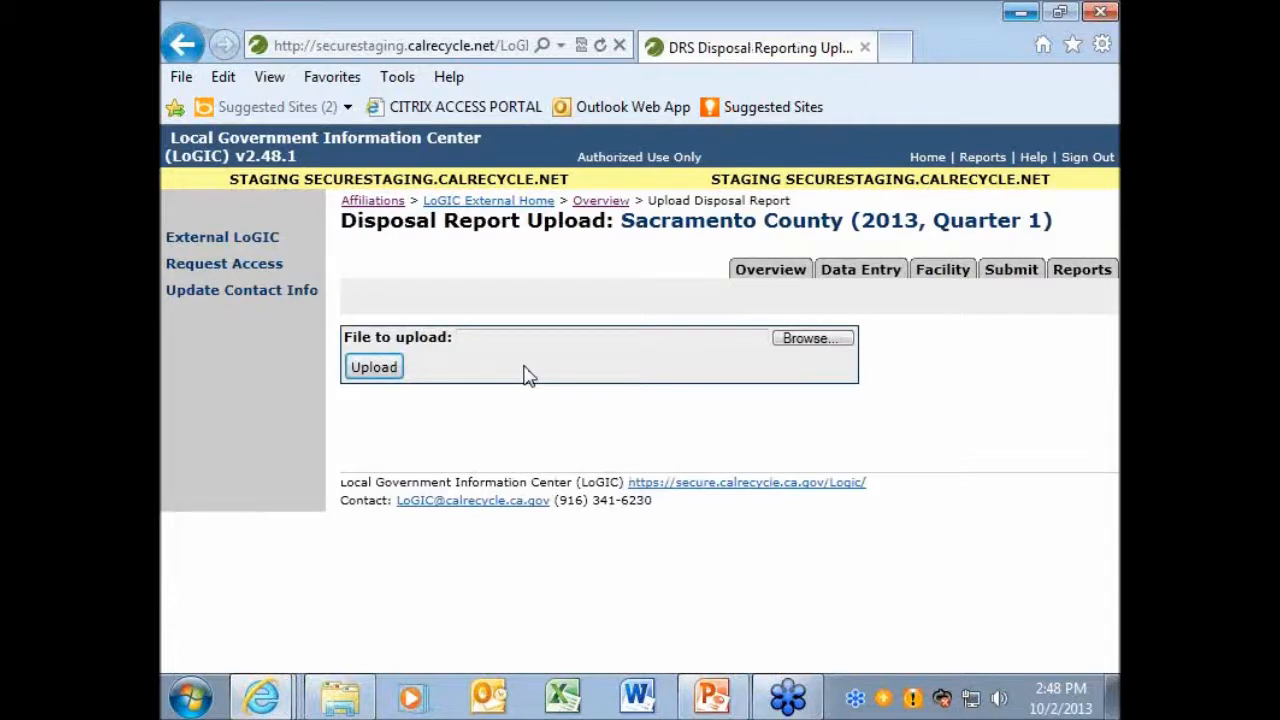
# Step: Choose Good Example.xls from the DRS Webinar 2013 folder and upload it as the disposal report
pyautogui.click(805, 340)
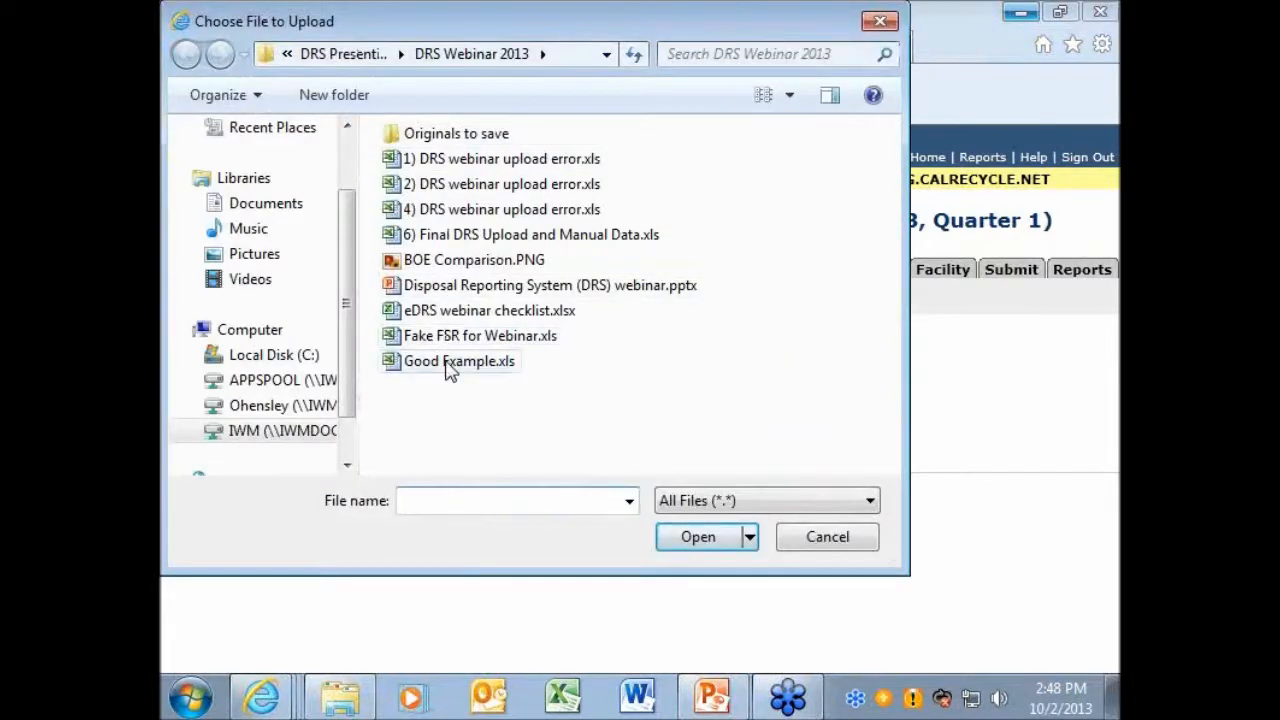
pyautogui.doubleClick(450, 370)
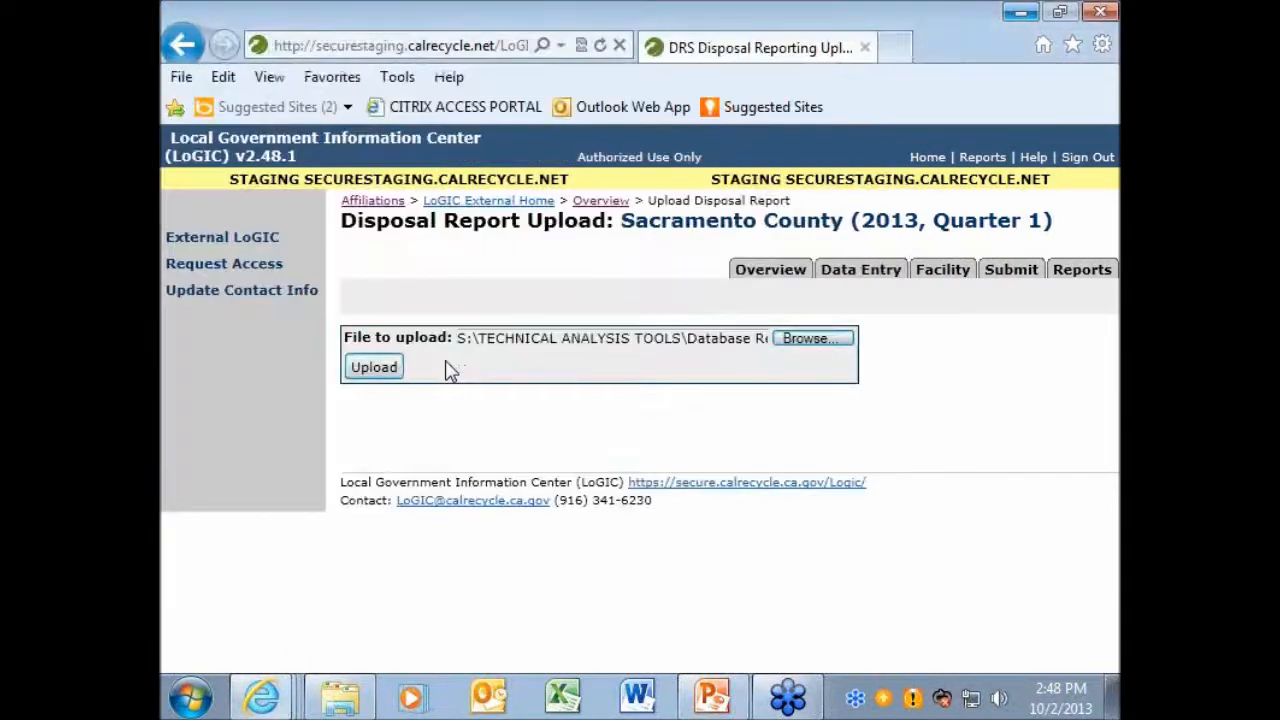
pyautogui.click(375, 368)
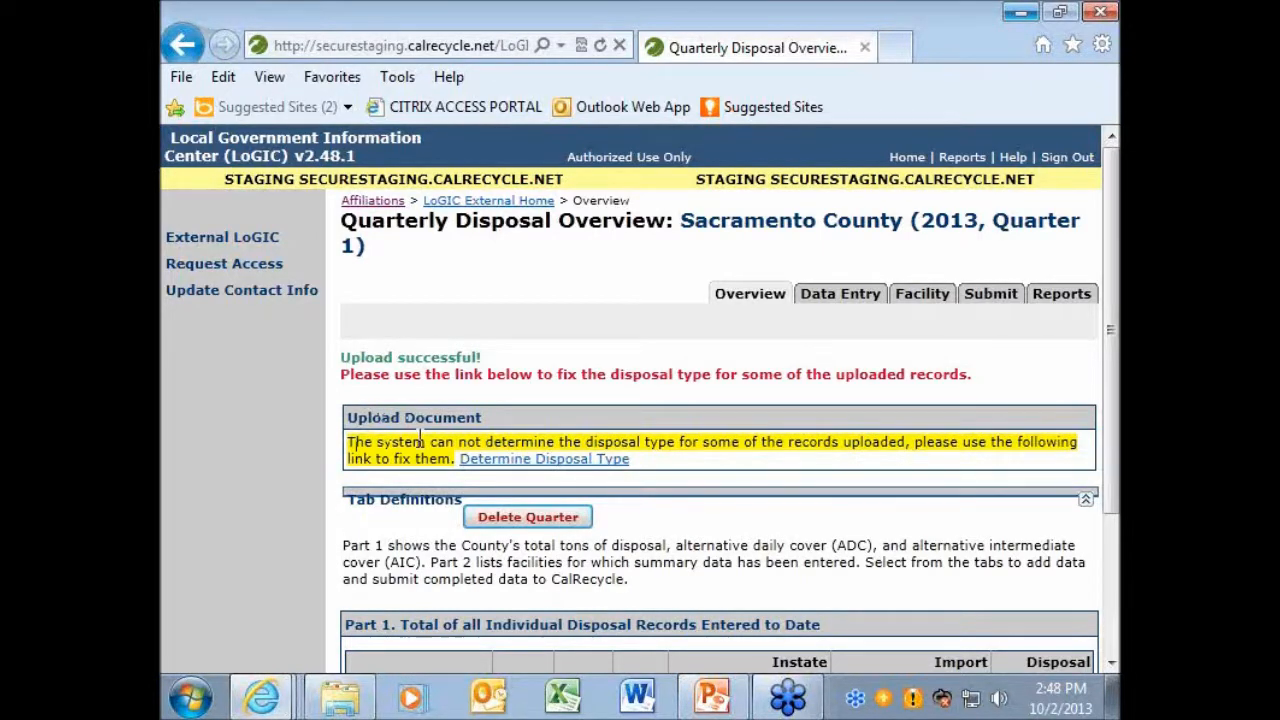
# Step: Open the Determine Disposal Type fix page and compare the flagged record's uploaded origin and destination with its resolution fields
pyautogui.click(513, 462)
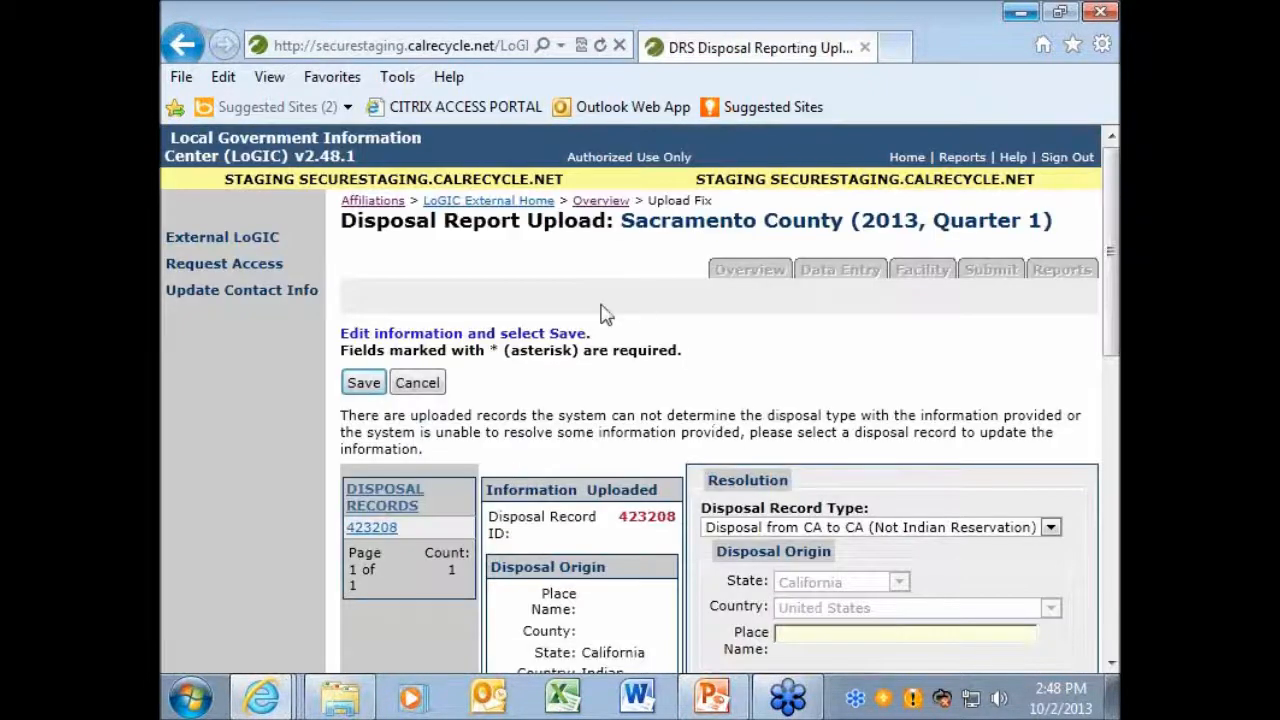
pyautogui.scroll(-3, 605, 313)
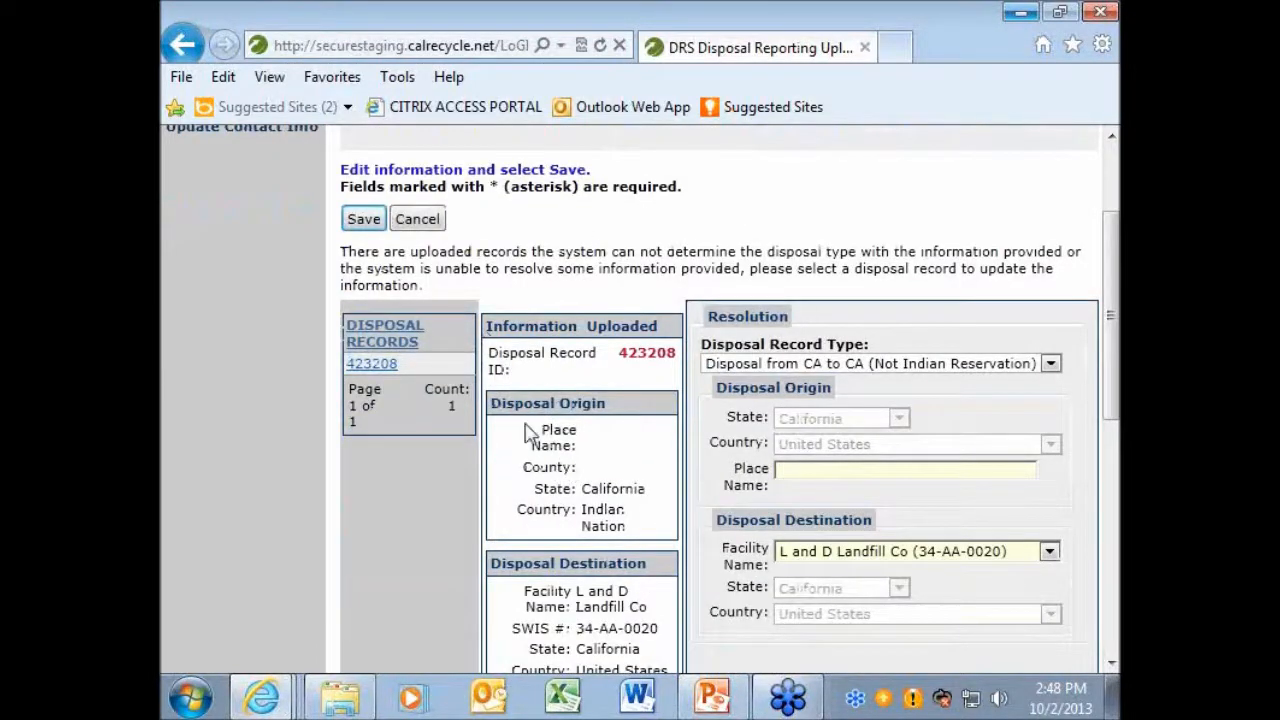
pyautogui.scroll(-2, 531, 422)
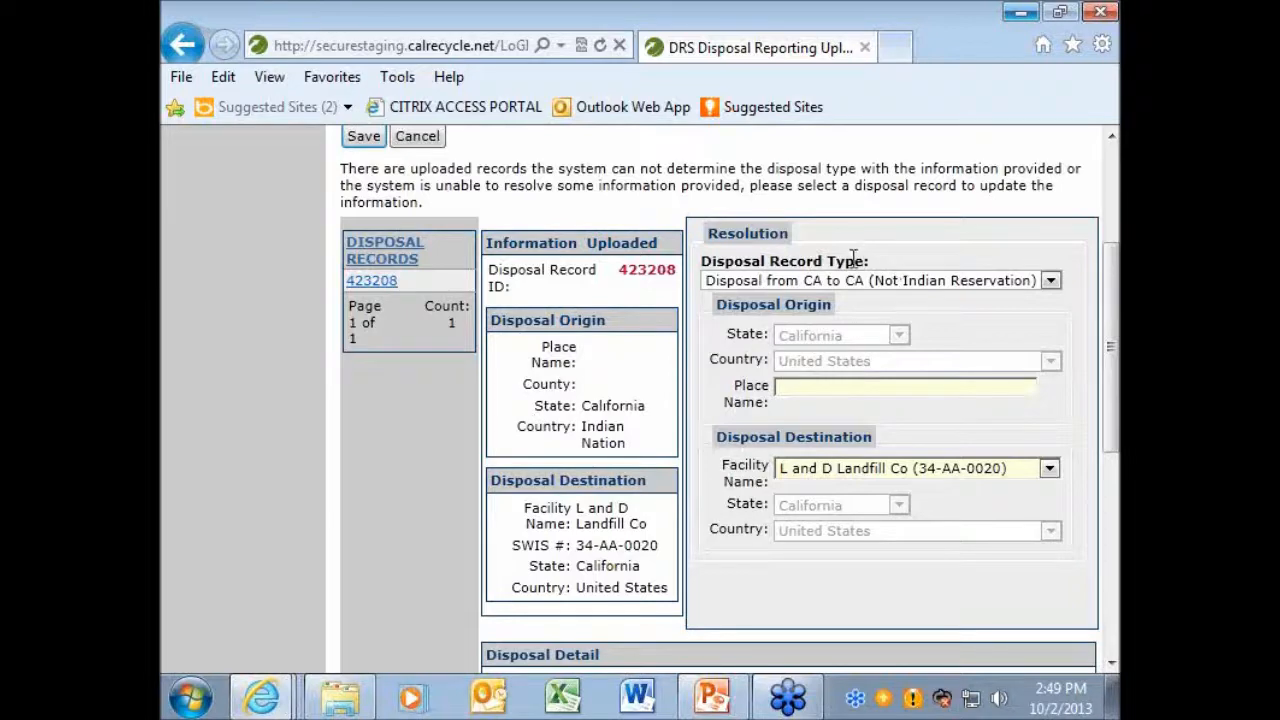
pyautogui.scroll(3, 627, 467)
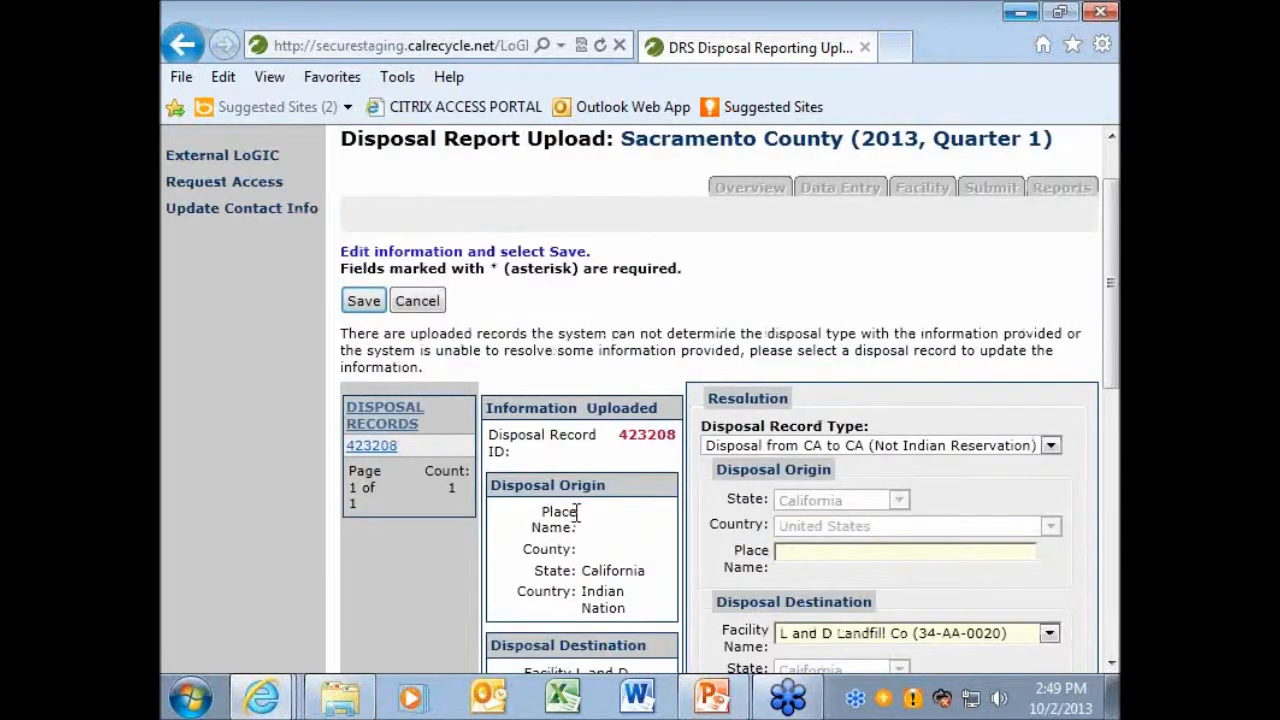
pyautogui.scroll(-3, 587, 527)
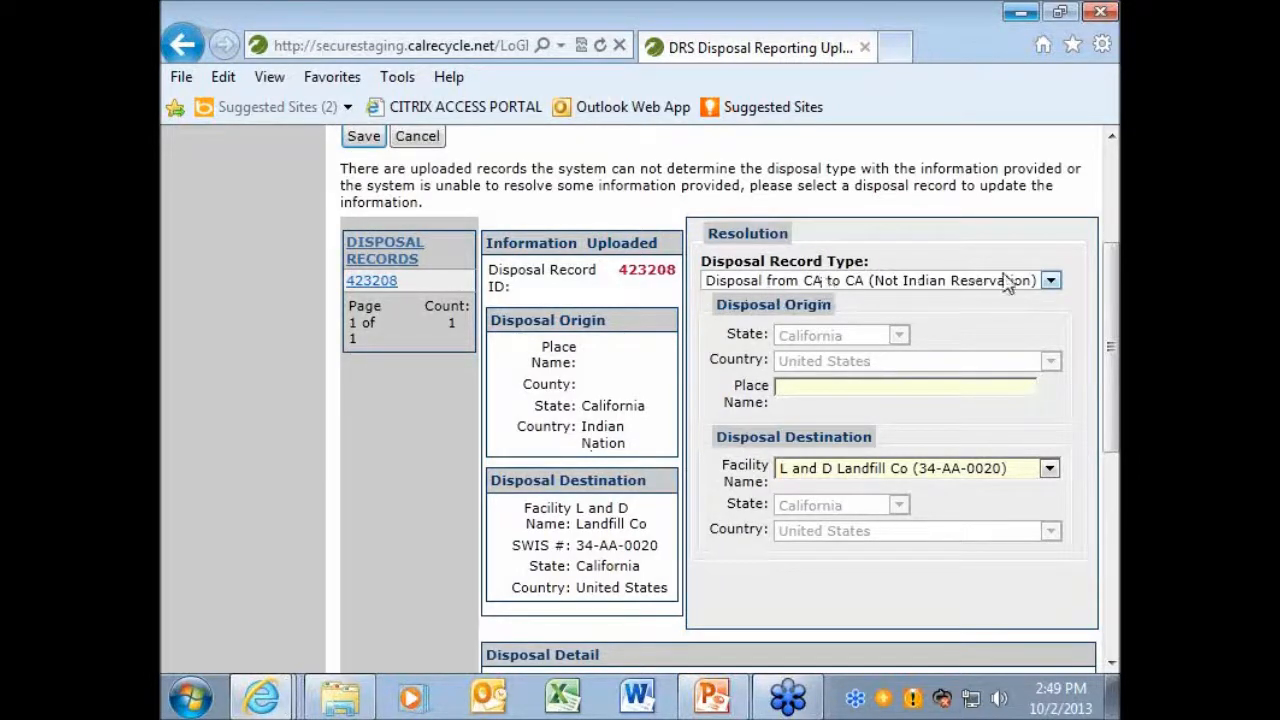
# Step: Set the flagged record's type to Disposal from an Indian Reservation and its origin state to California
pyautogui.click(1050, 281)
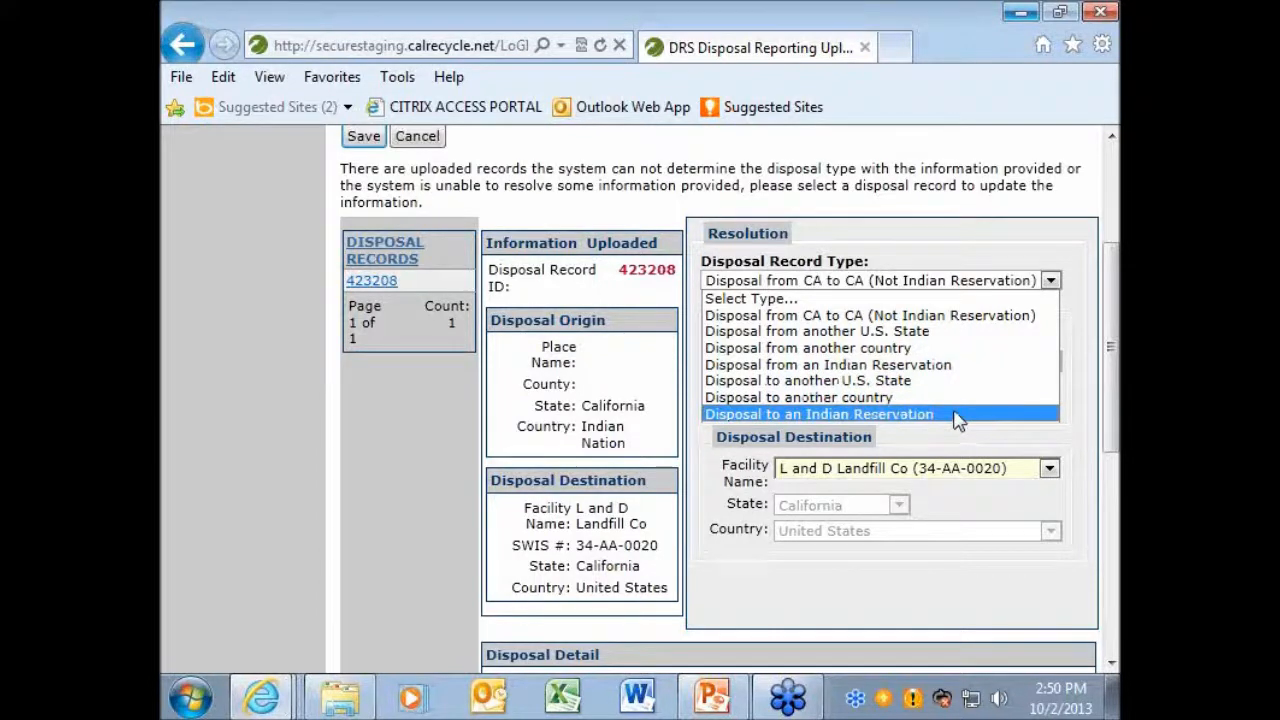
pyautogui.click(957, 368)
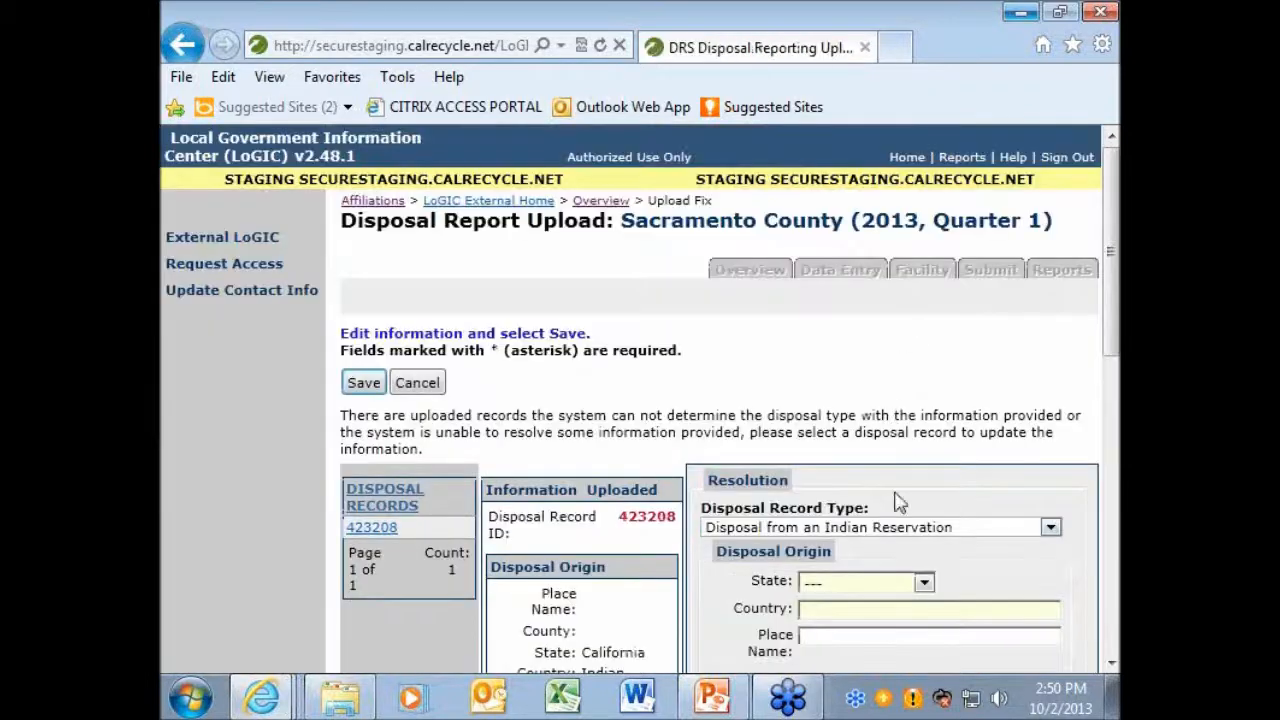
pyautogui.scroll(-2, 911, 537)
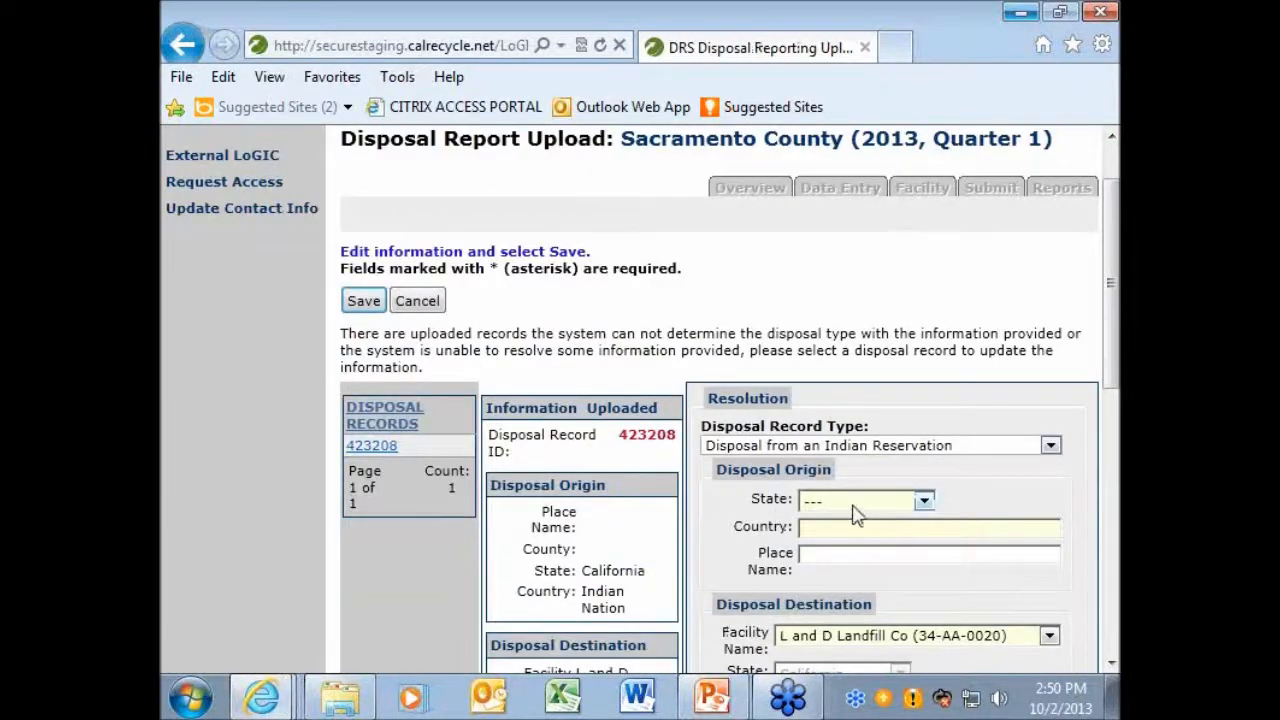
pyautogui.click(923, 500)
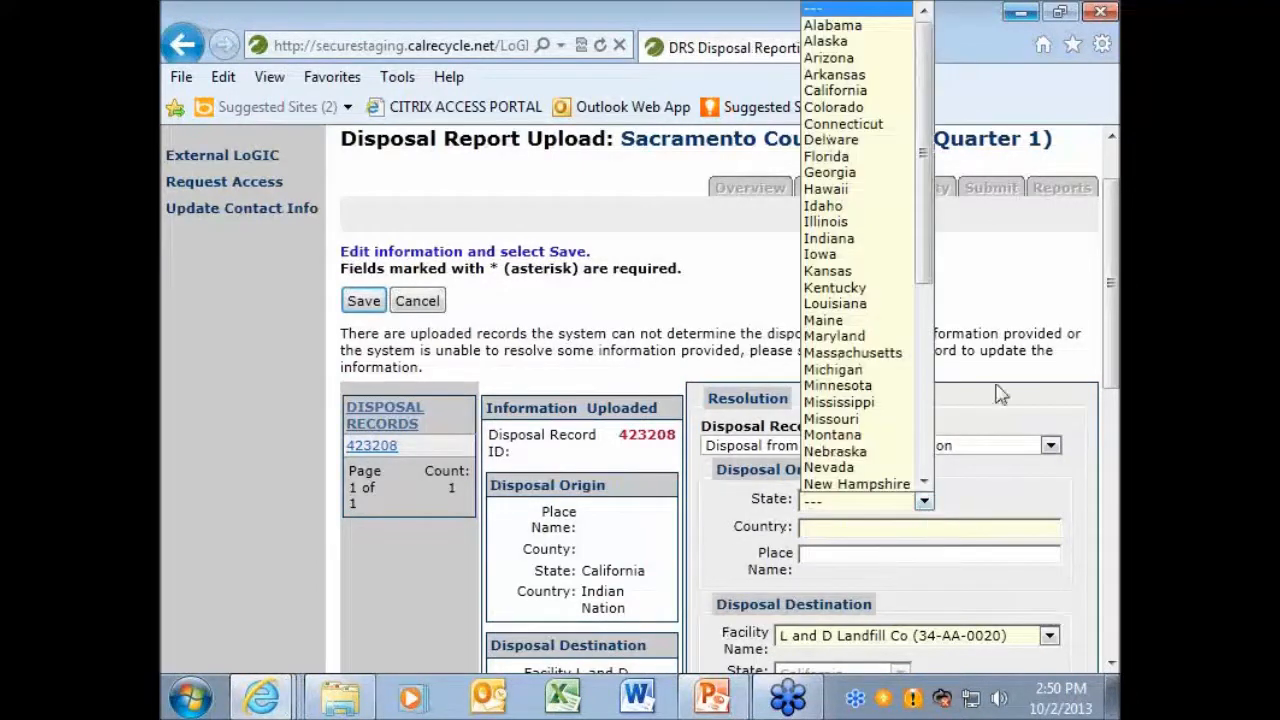
pyautogui.click(873, 93)
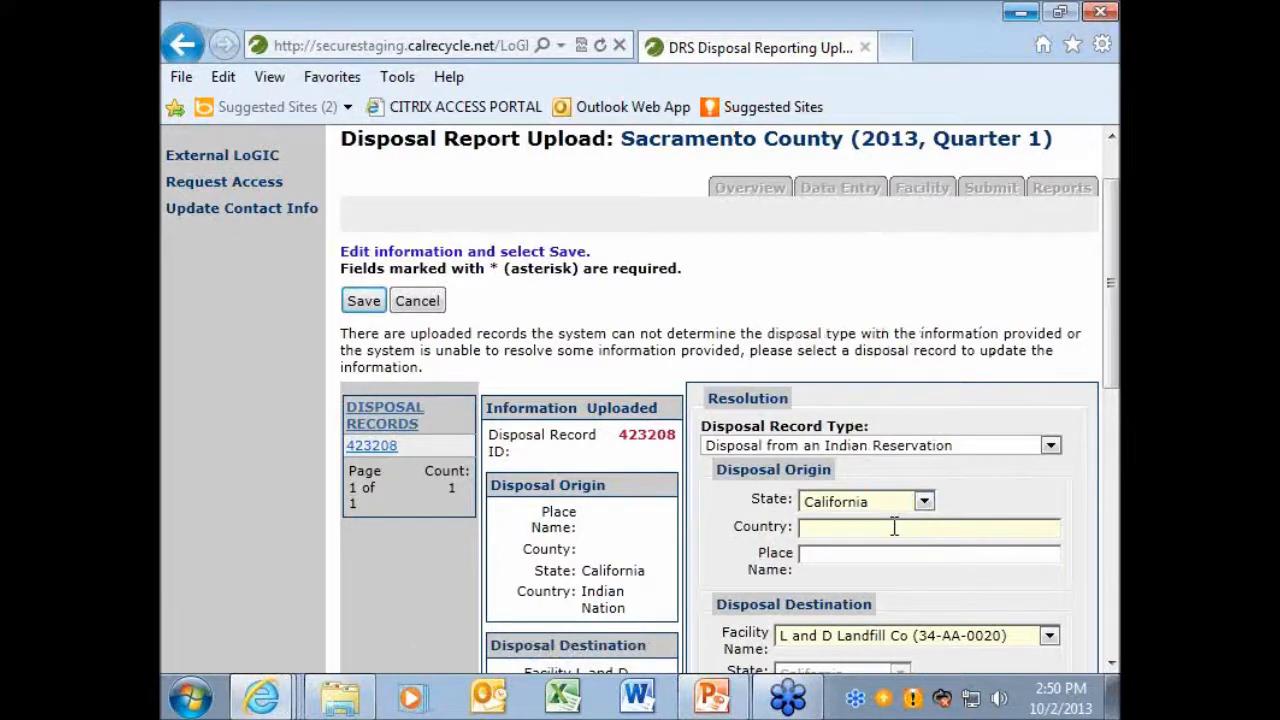
pyautogui.write('Ramona')
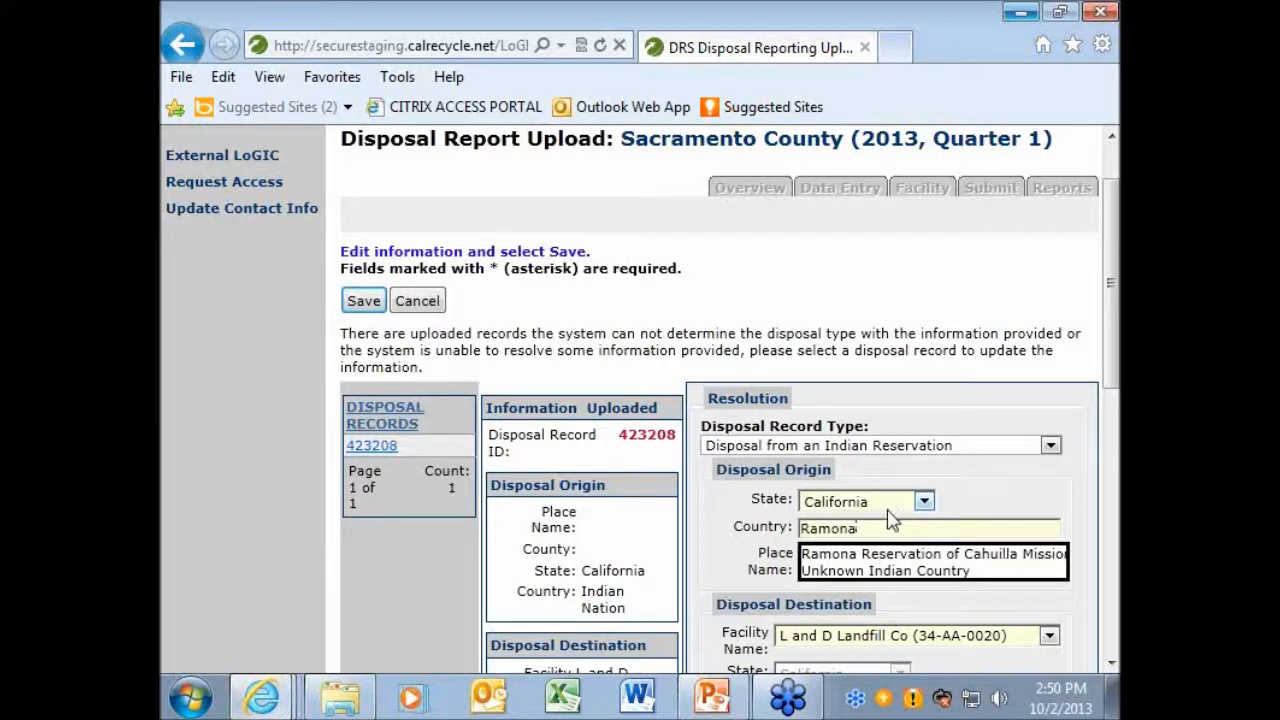
pyautogui.press('BackSpace')
pyautogui.press('BackSpace')
pyautogui.press('BackSpace')
pyautogui.press('BackSpace')
pyautogui.press('BackSpace')
pyautogui.press('BackSpace')
# Step: Search the origin country for "red ha", choose Unknown Indian Country and save the record's resolution
pyautogui.write('red ha')
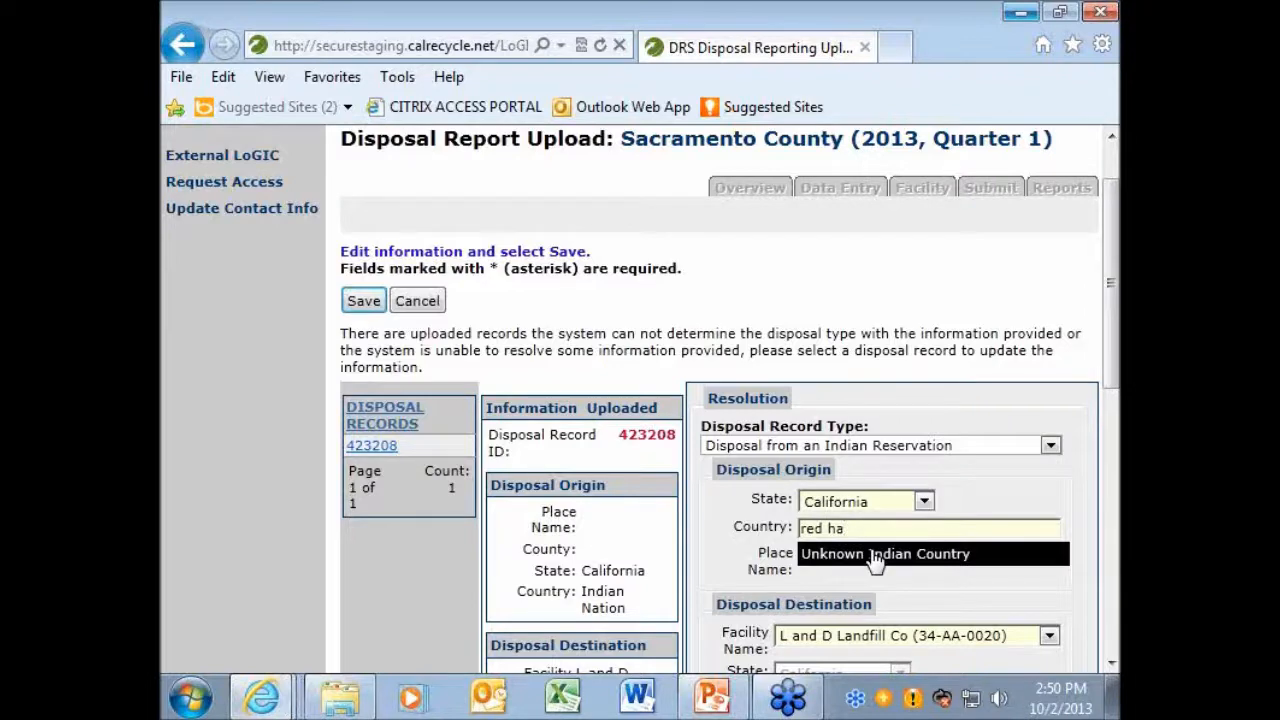
pyautogui.click(875, 556)
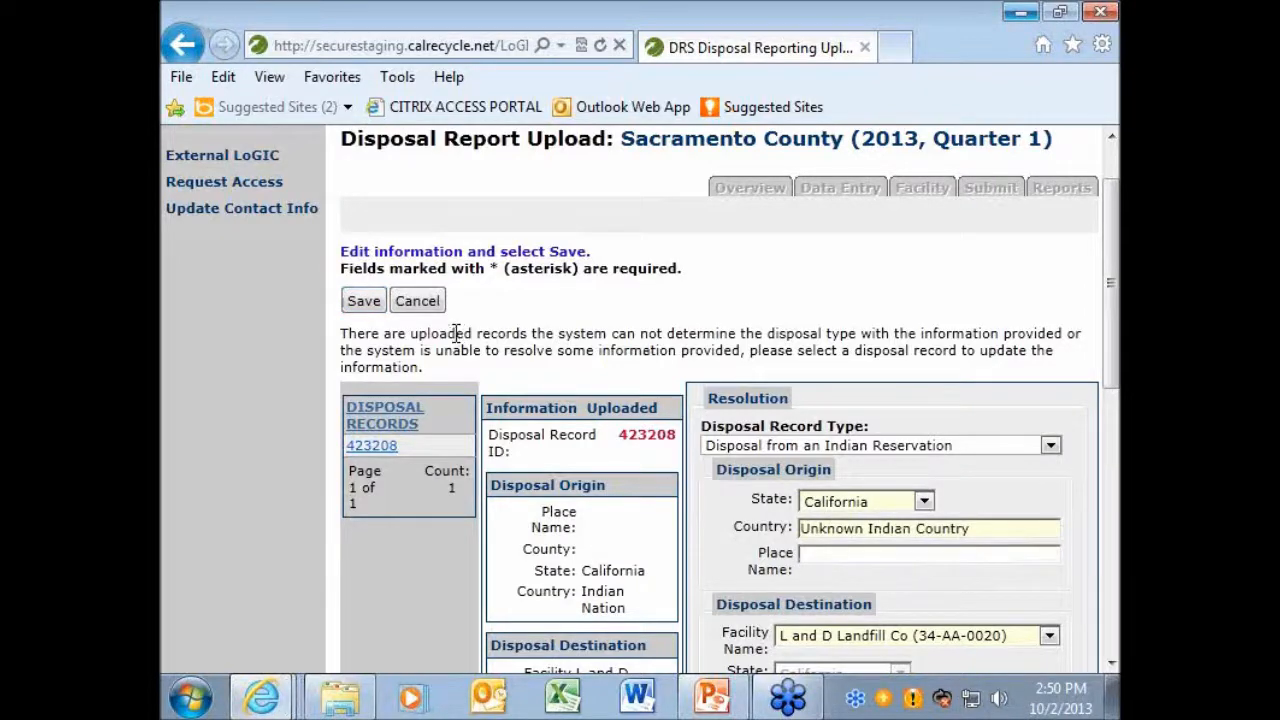
pyautogui.click(352, 305)
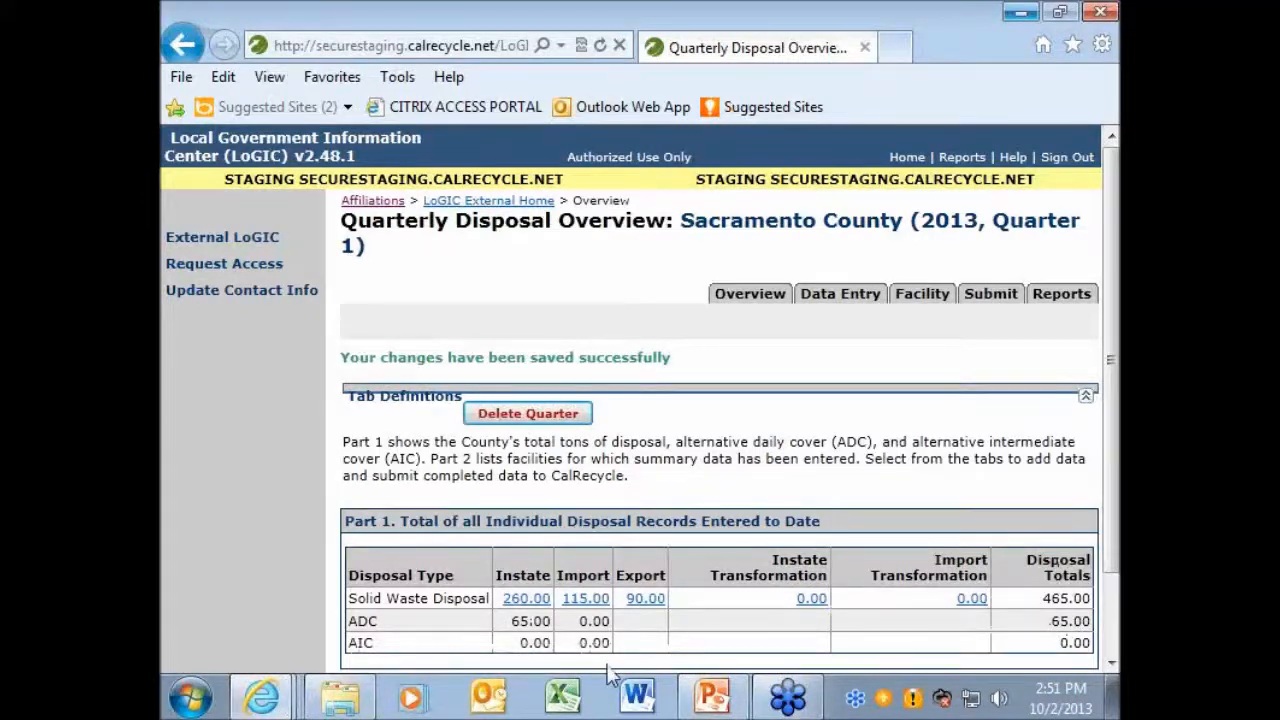
# Step: Switch to the DRS Webinar 2013 folder and open Good Example.xls in Excel
pyautogui.moveTo(342, 708)
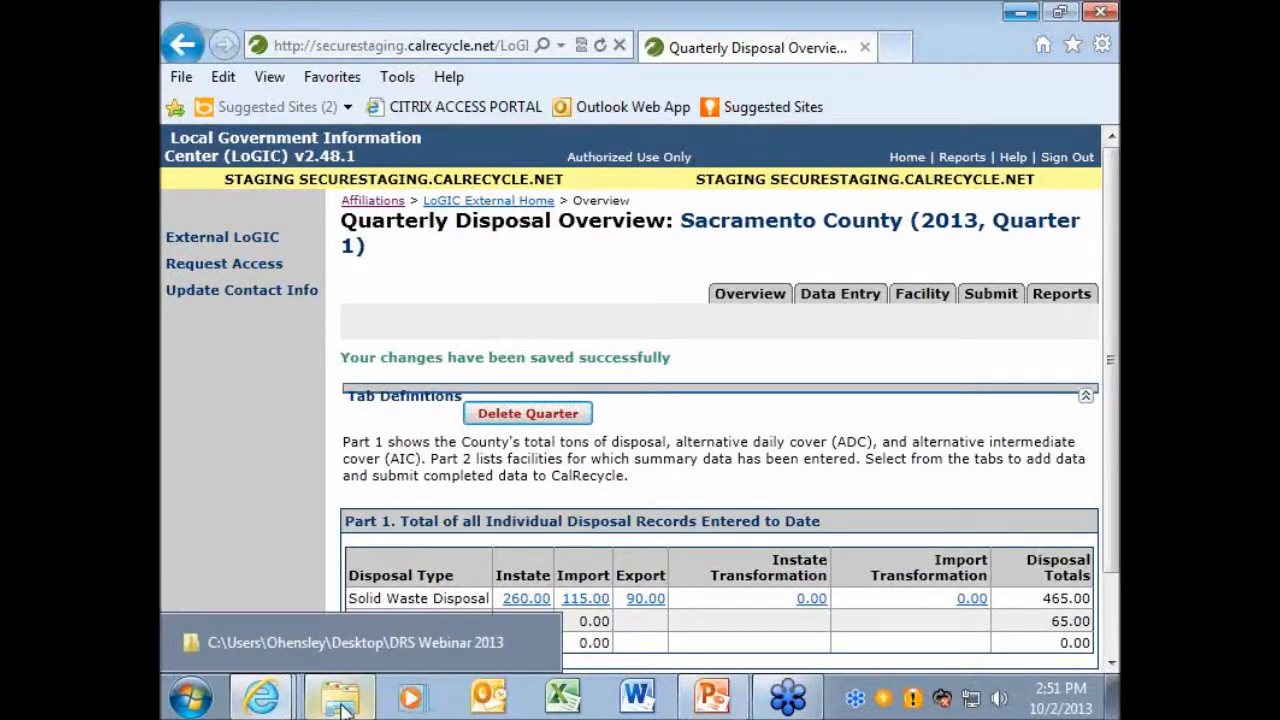
pyautogui.click(342, 708)
pyautogui.doubleClick(656, 410)
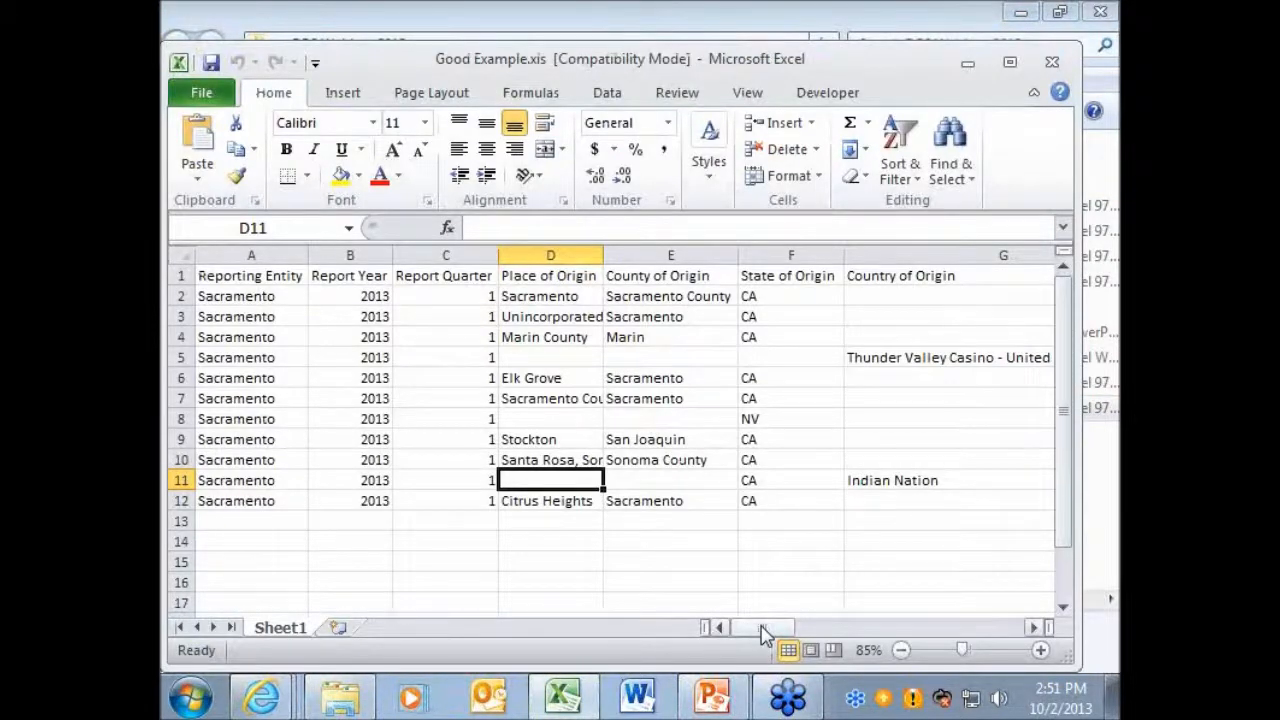
# Step: Check the sum of the Disposed/Transformation Tons in N2:N12
pyautogui.moveTo(762, 634); pyautogui.dragTo(833, 624)
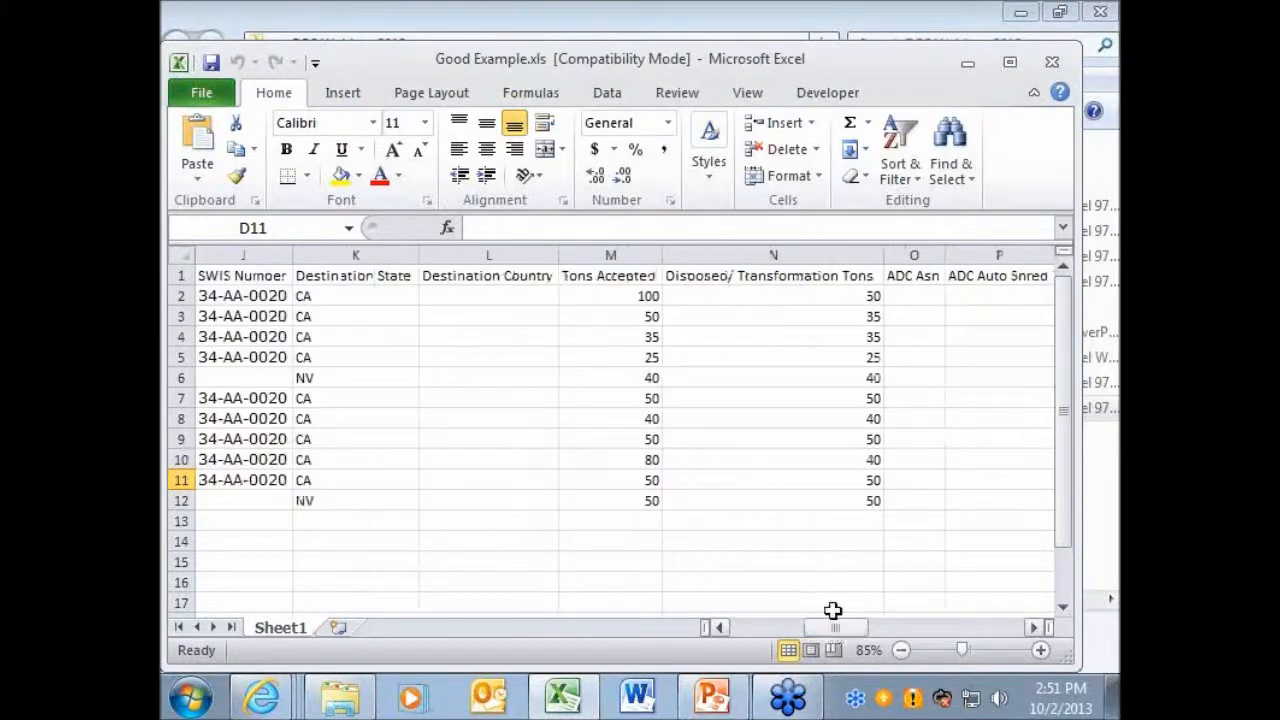
pyautogui.click(808, 297)
pyautogui.moveTo(808, 297); pyautogui.dragTo(811, 495)
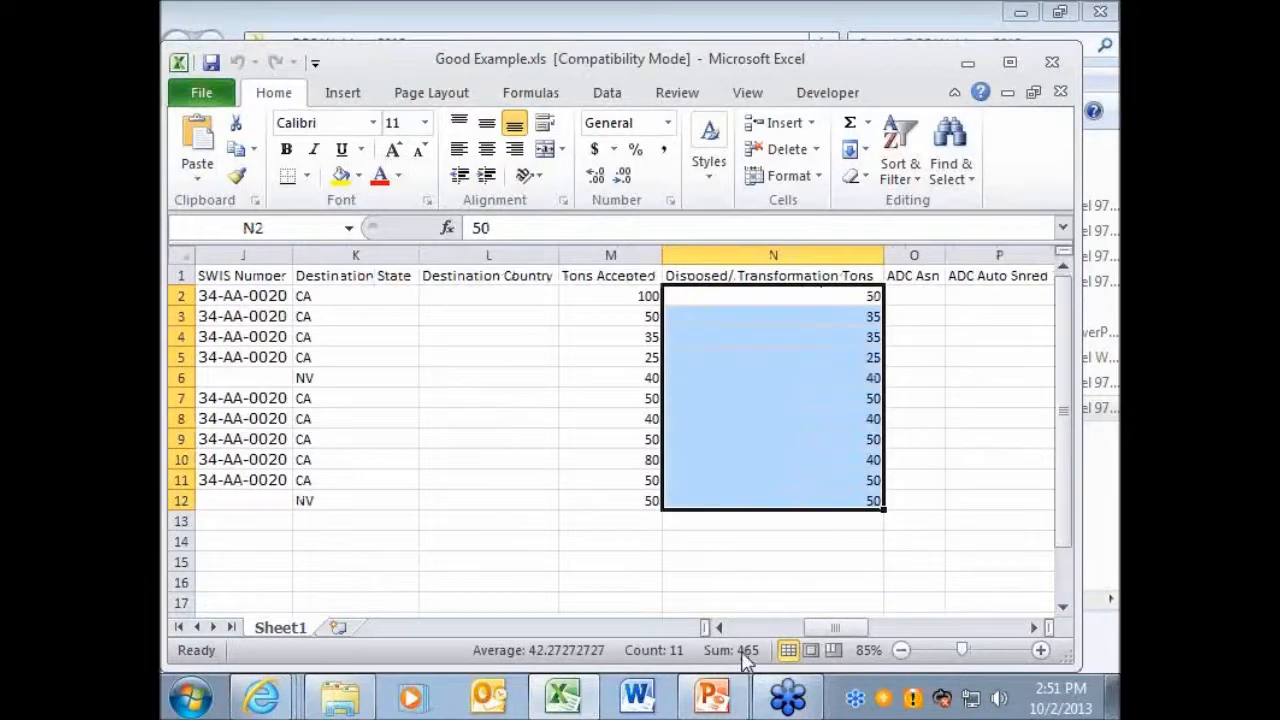
pyautogui.rightClick(716, 652)
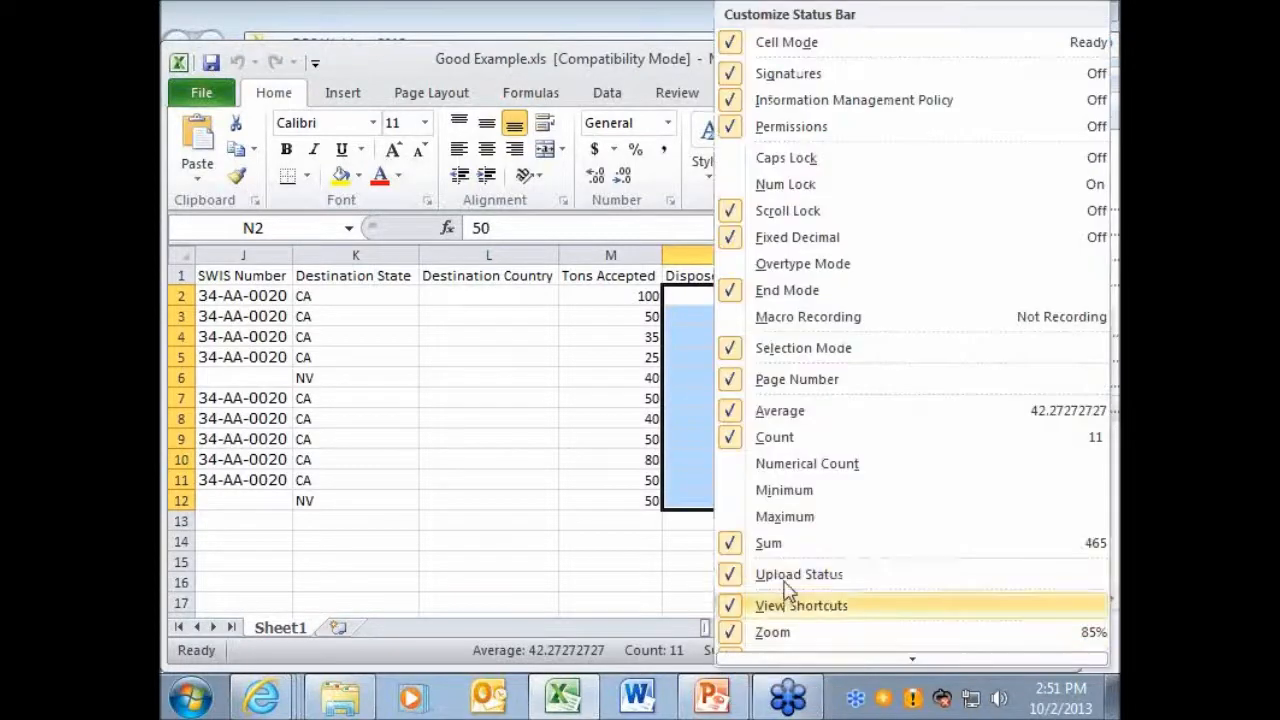
pyautogui.click(656, 649)
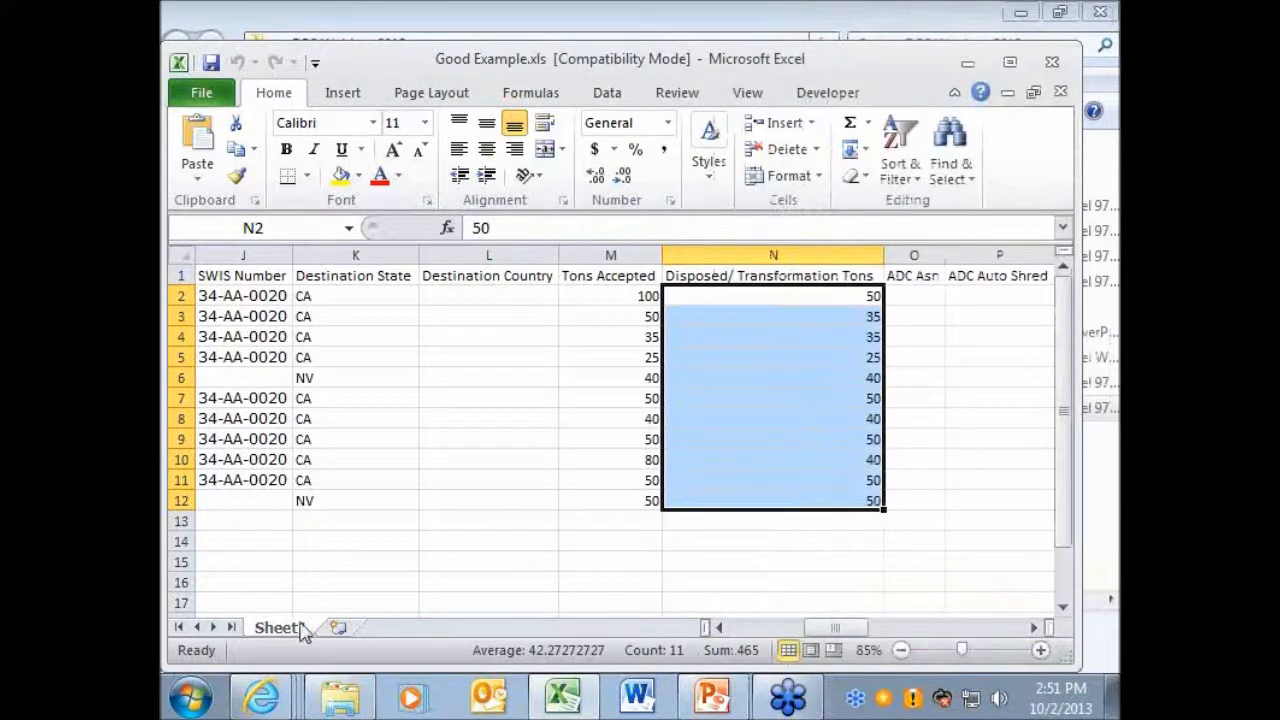
# Step: Switch to the LoGIC Quarterly Disposal Overview and review the Part 1 disposal and ADC totals
pyautogui.moveTo(280, 705)
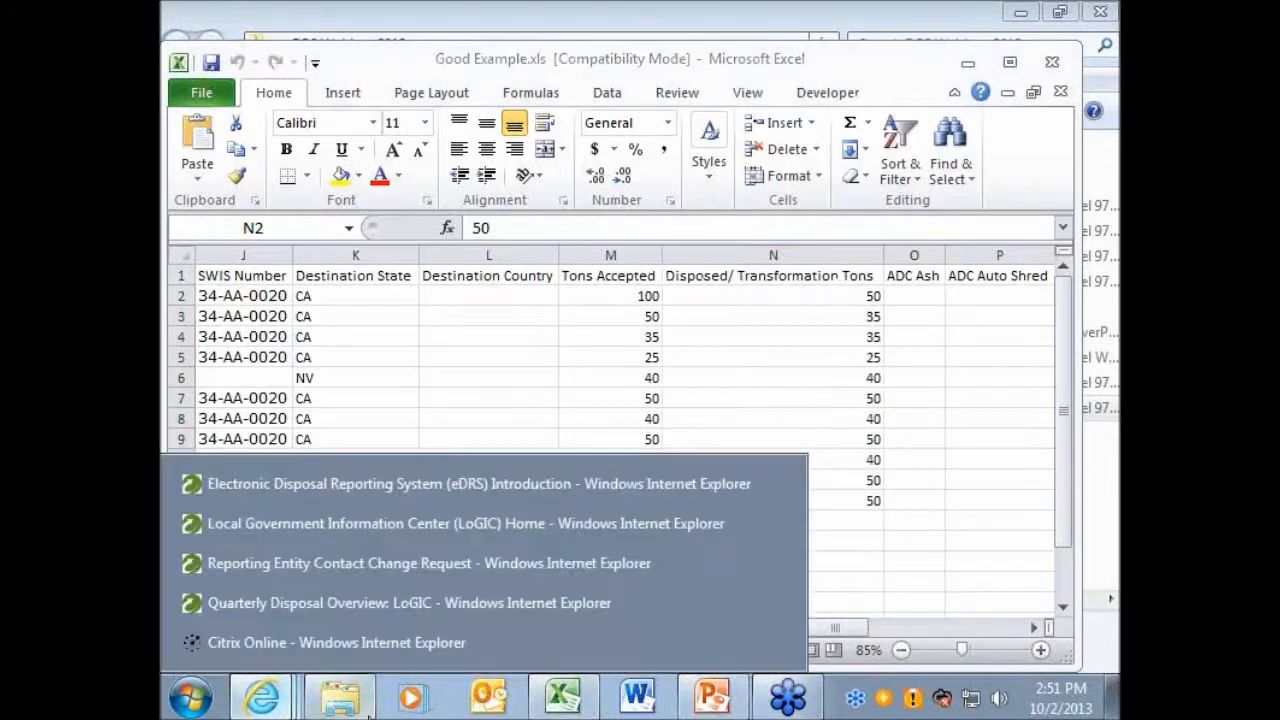
pyautogui.click(503, 604)
pyautogui.scroll(-2, 740, 500)
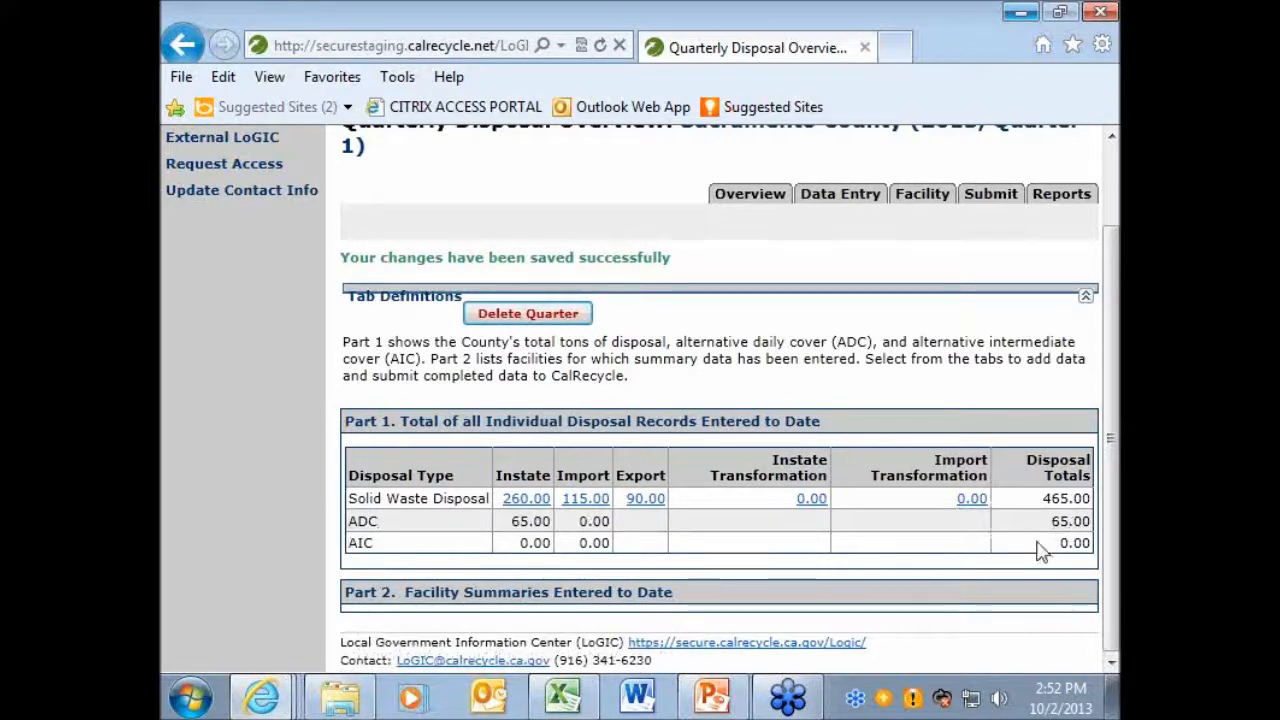
# Step: Switch back to Good Example.xls in Excel and check the sum of the ADC columns in O2:X12
pyautogui.moveTo(567, 703)
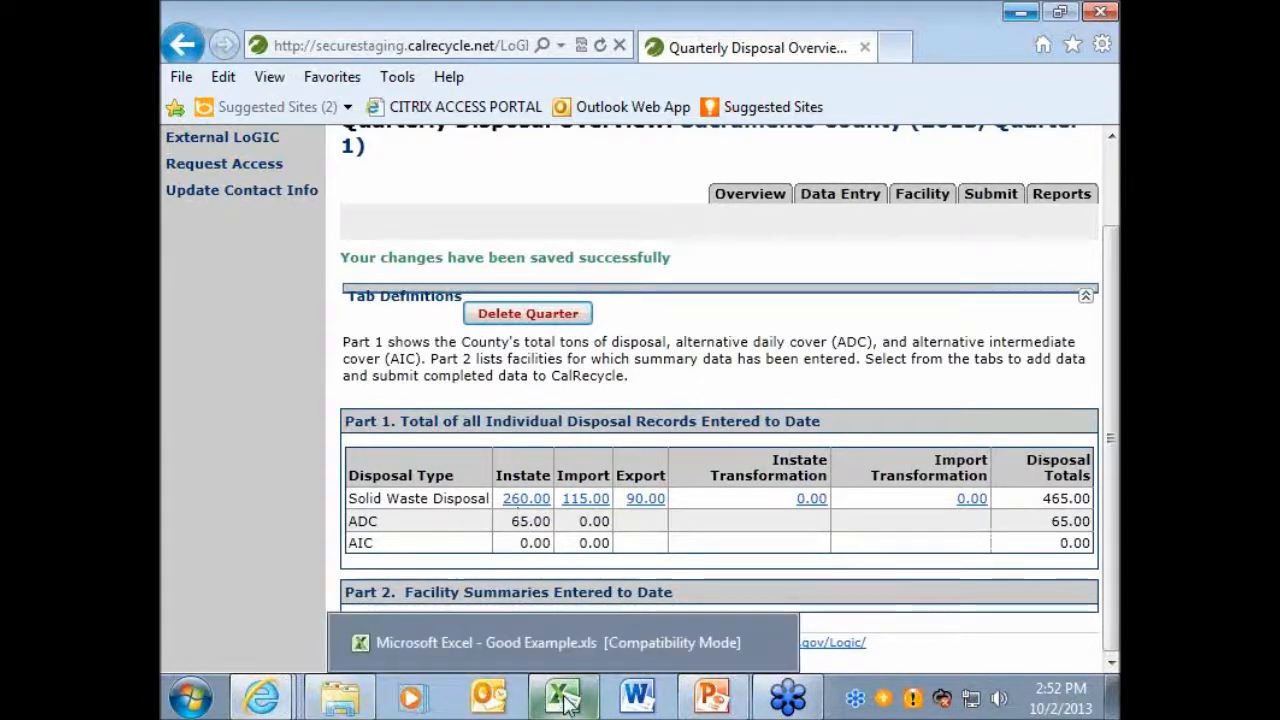
pyautogui.click(567, 700)
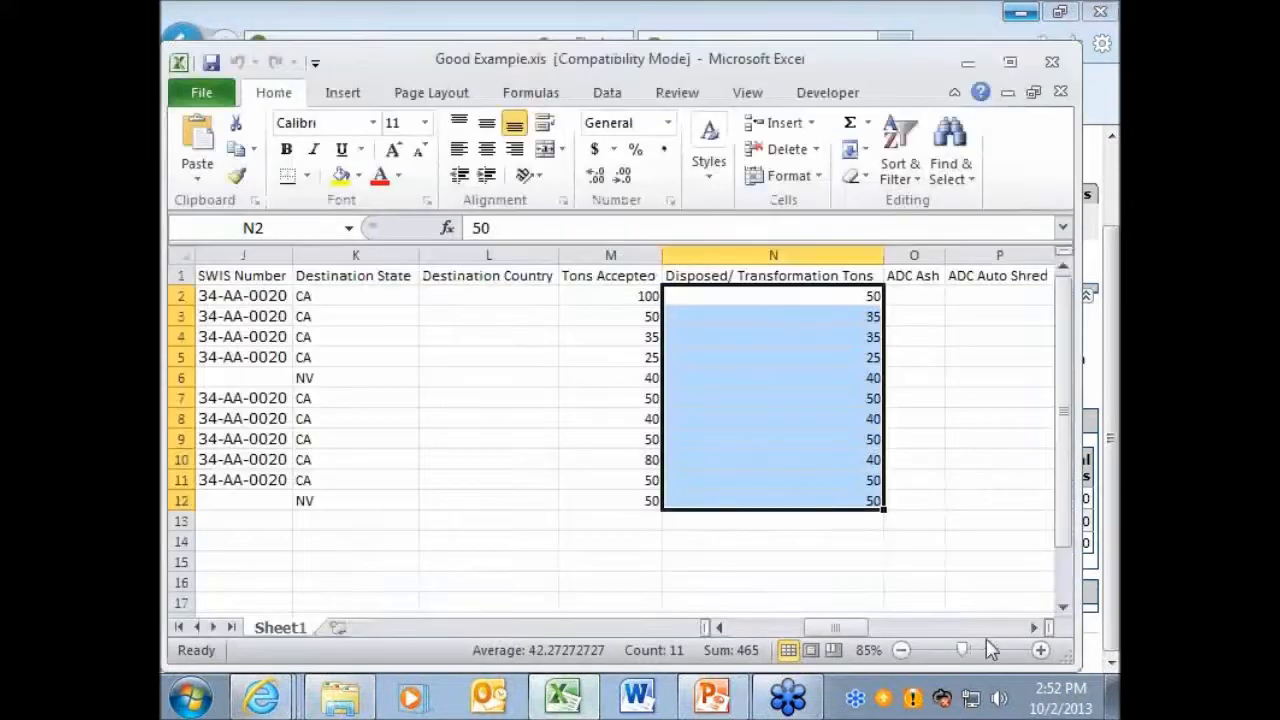
pyautogui.click(1034, 628)
pyautogui.click(1034, 628)
pyautogui.click(1034, 630)
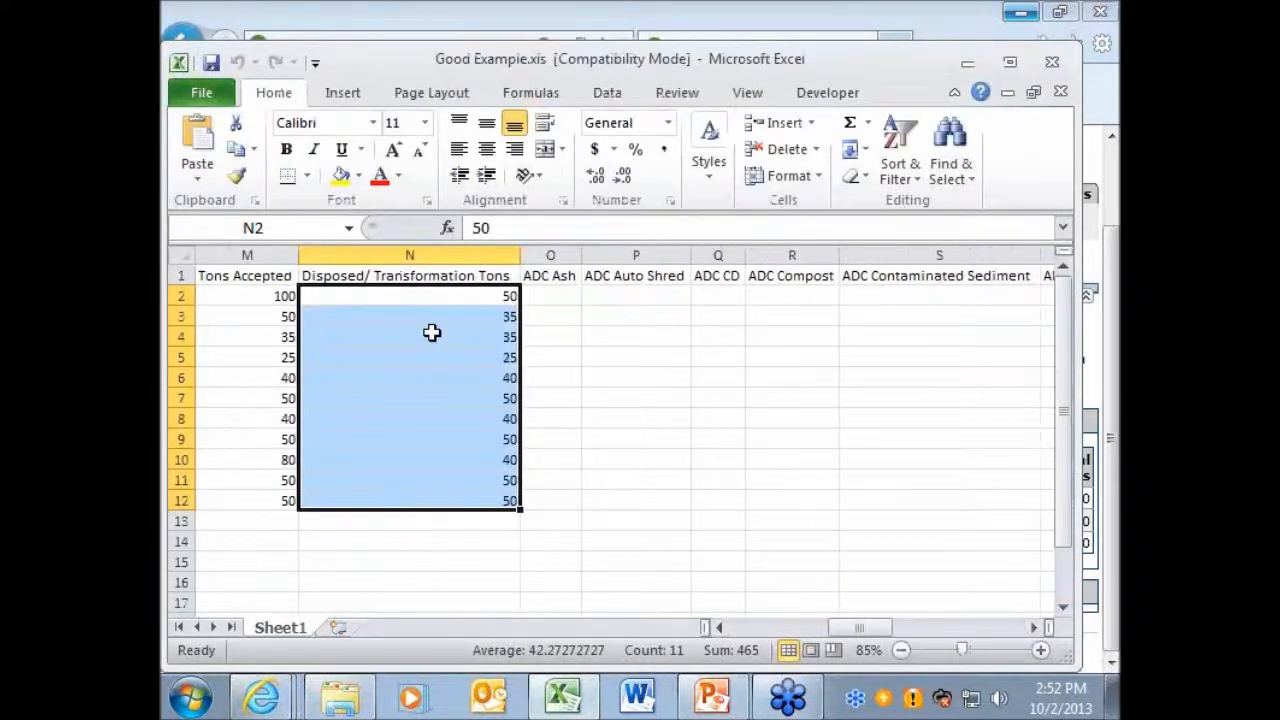
pyautogui.moveTo(556, 289); pyautogui.dragTo(918, 492)
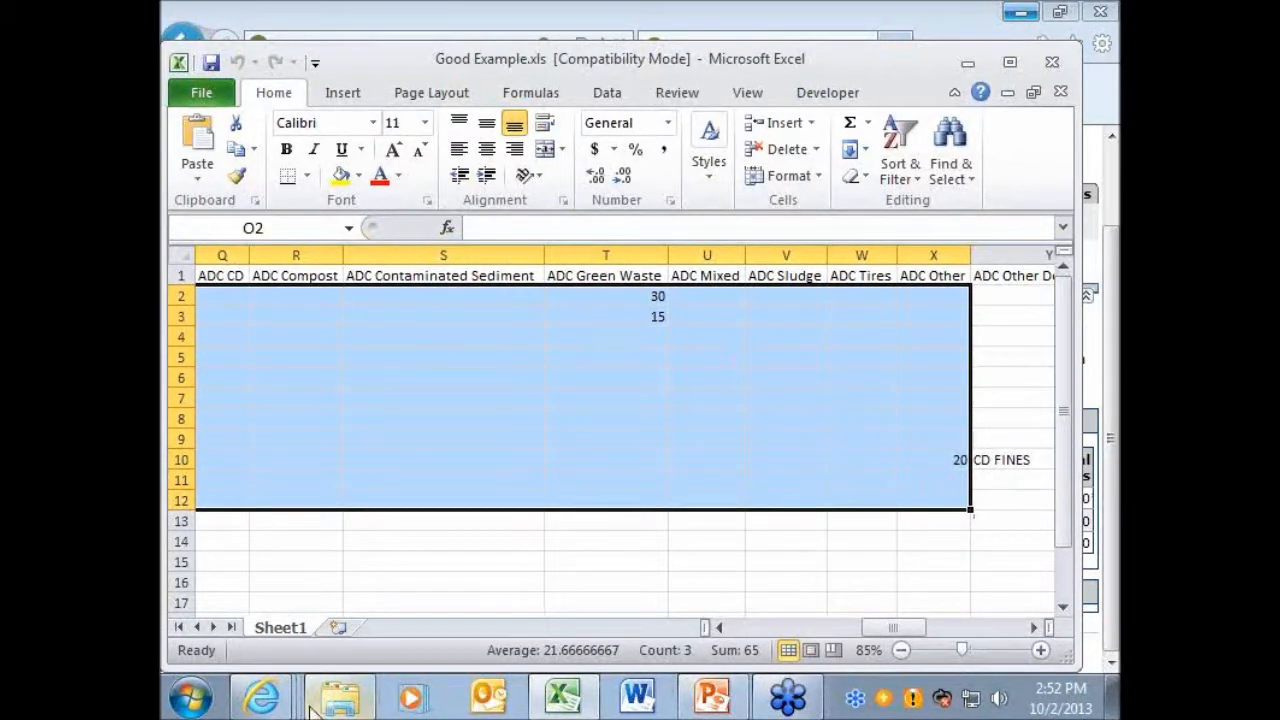
# Step: Return to the LoGIC Quarterly Disposal Overview and delete all disposal records for Sacramento County's 2013 Quarter 1
pyautogui.click(268, 700)
pyautogui.click(499, 607)
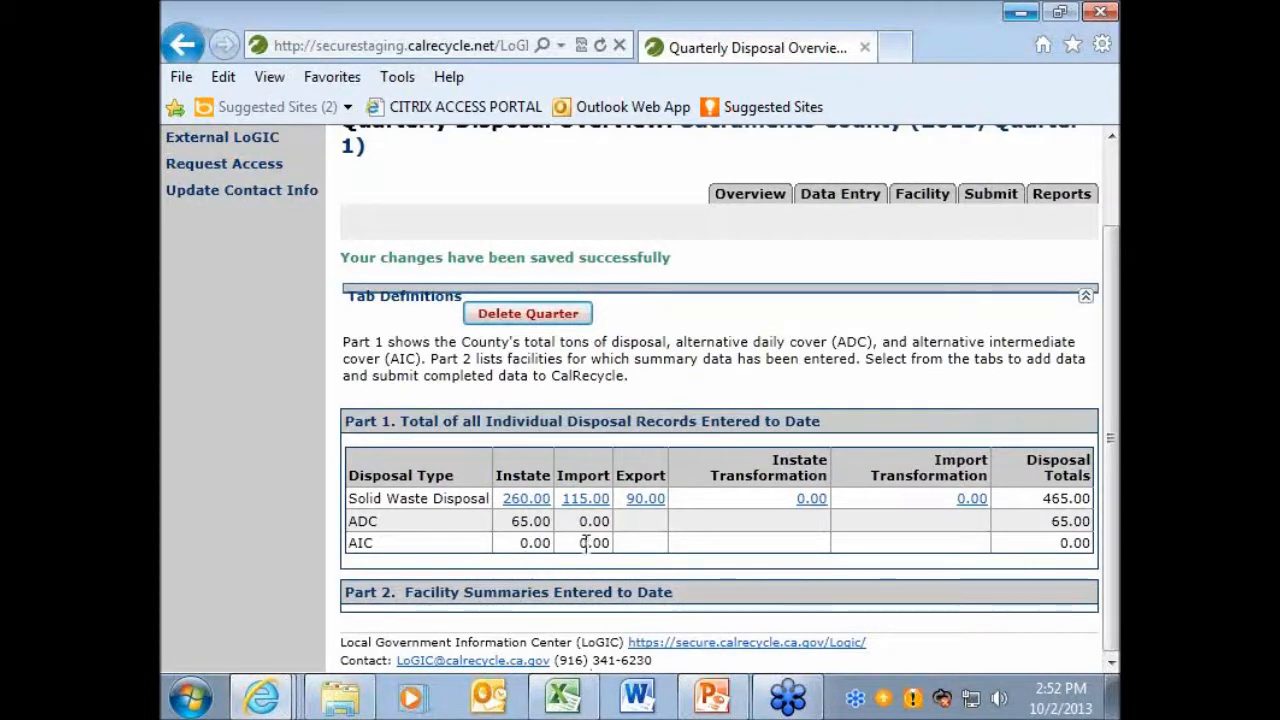
pyautogui.click(528, 314)
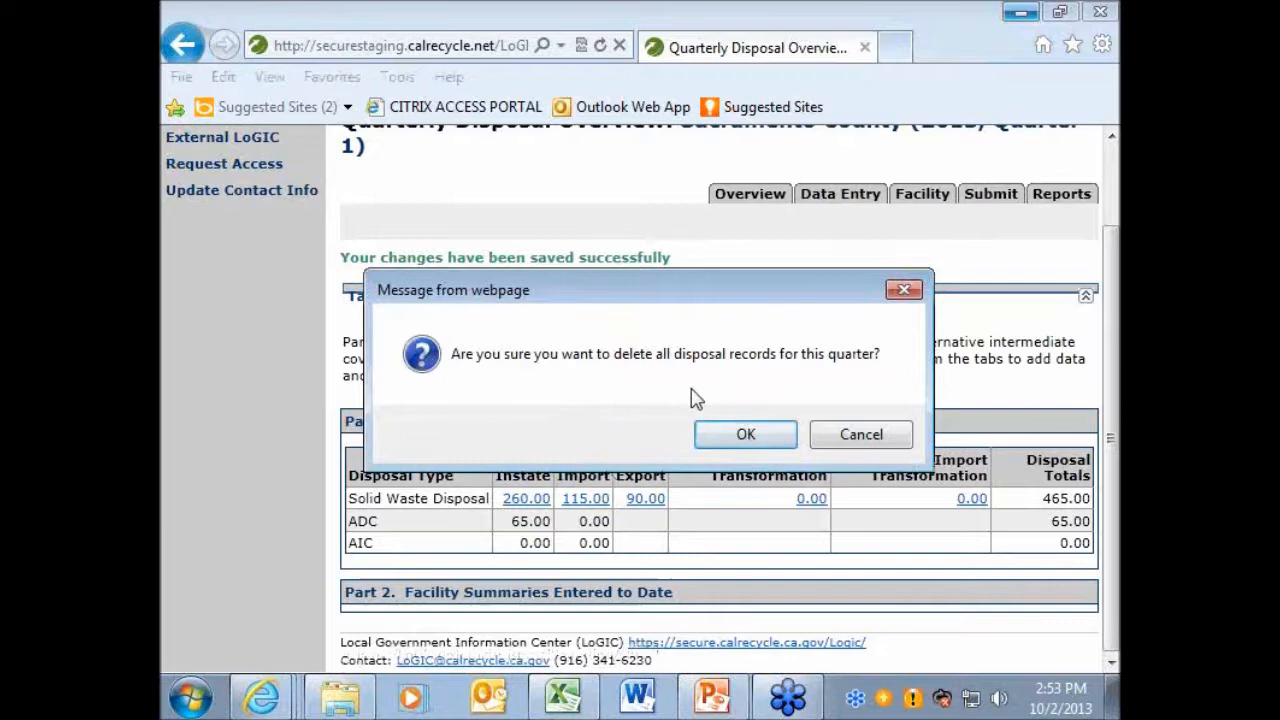
pyautogui.click(745, 436)
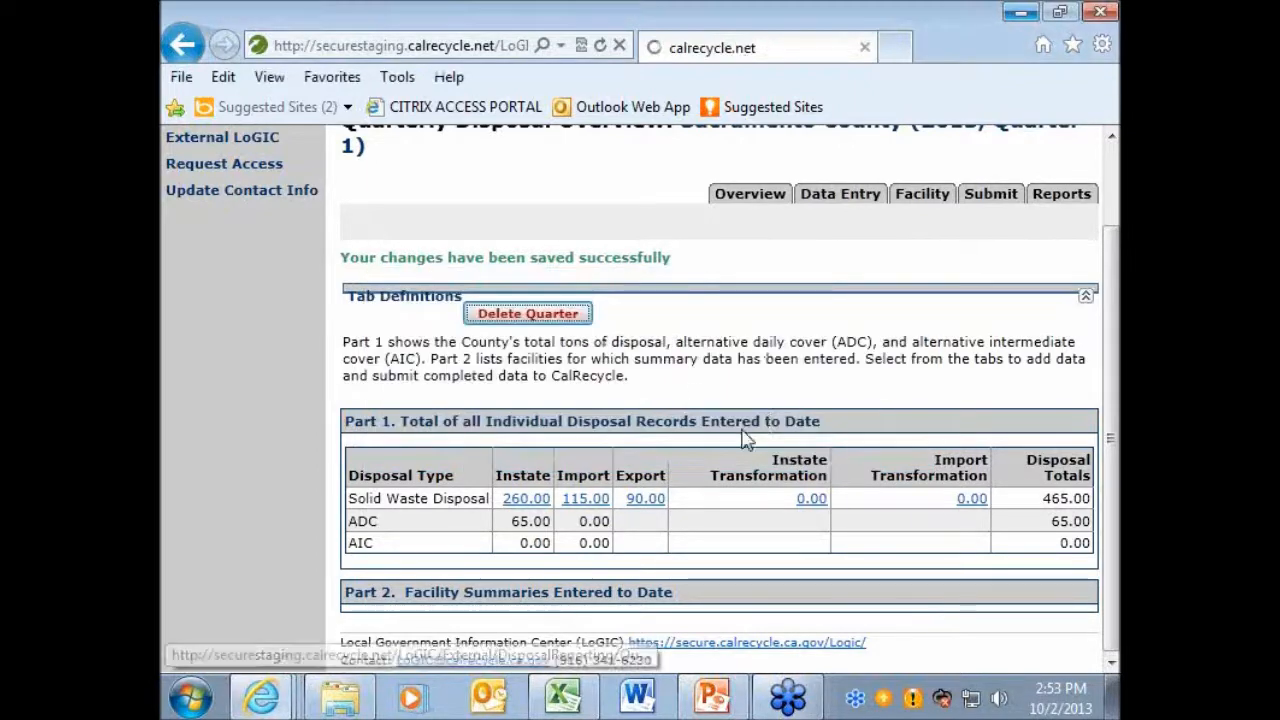
pyautogui.scroll(-1, 567, 313)
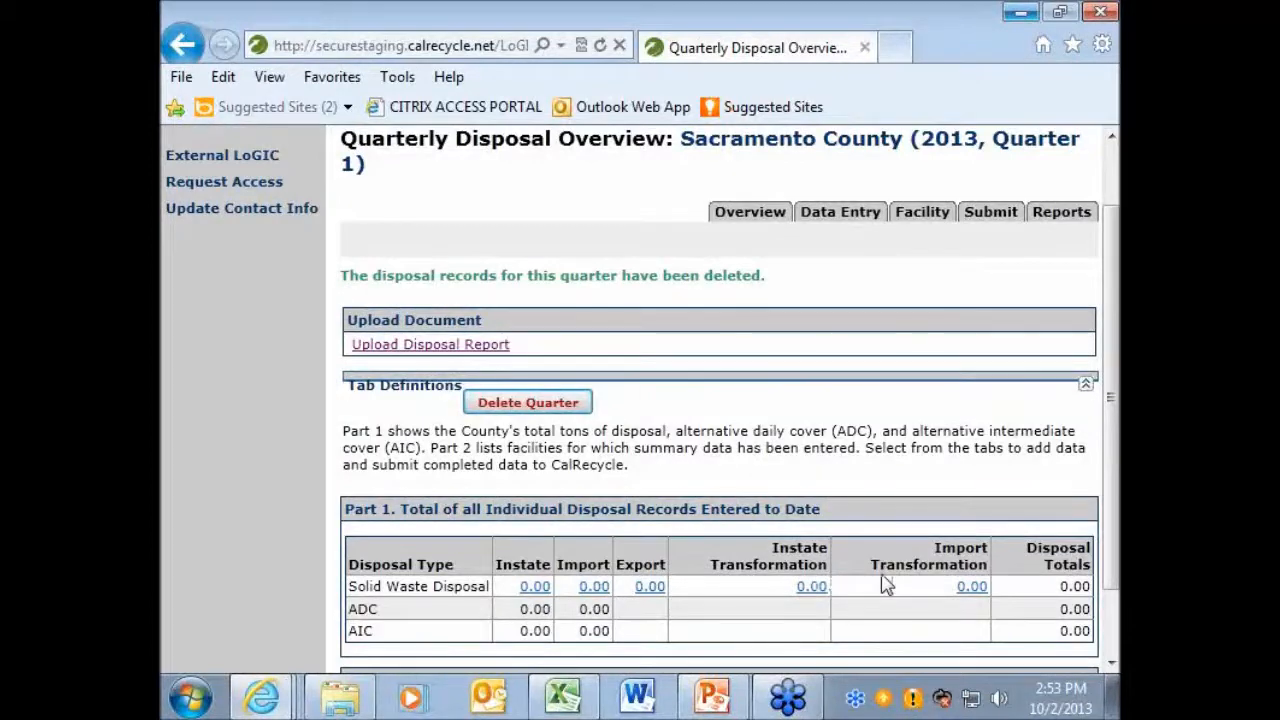
# Step: Upload "1) DRS webinar upload error.xls" as the quarter's disposal report and review the listed upload errors
pyautogui.click(400, 345)
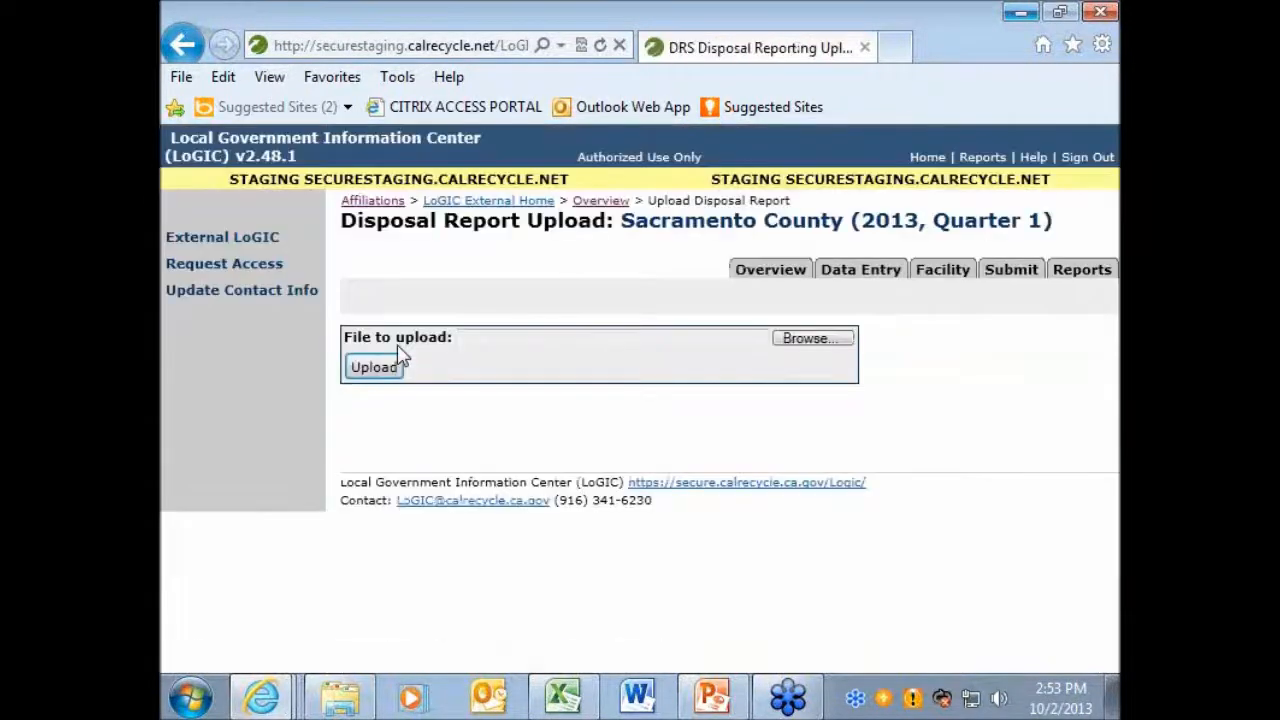
pyautogui.click(811, 338)
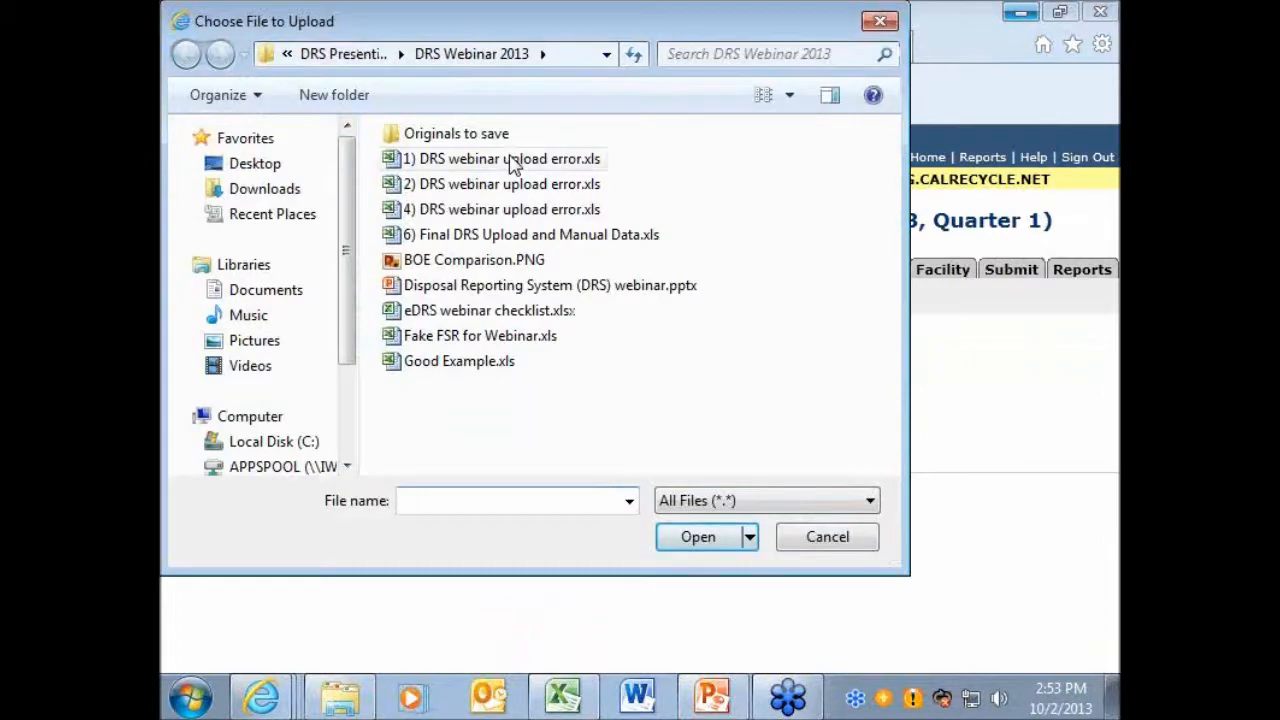
pyautogui.doubleClick(475, 165)
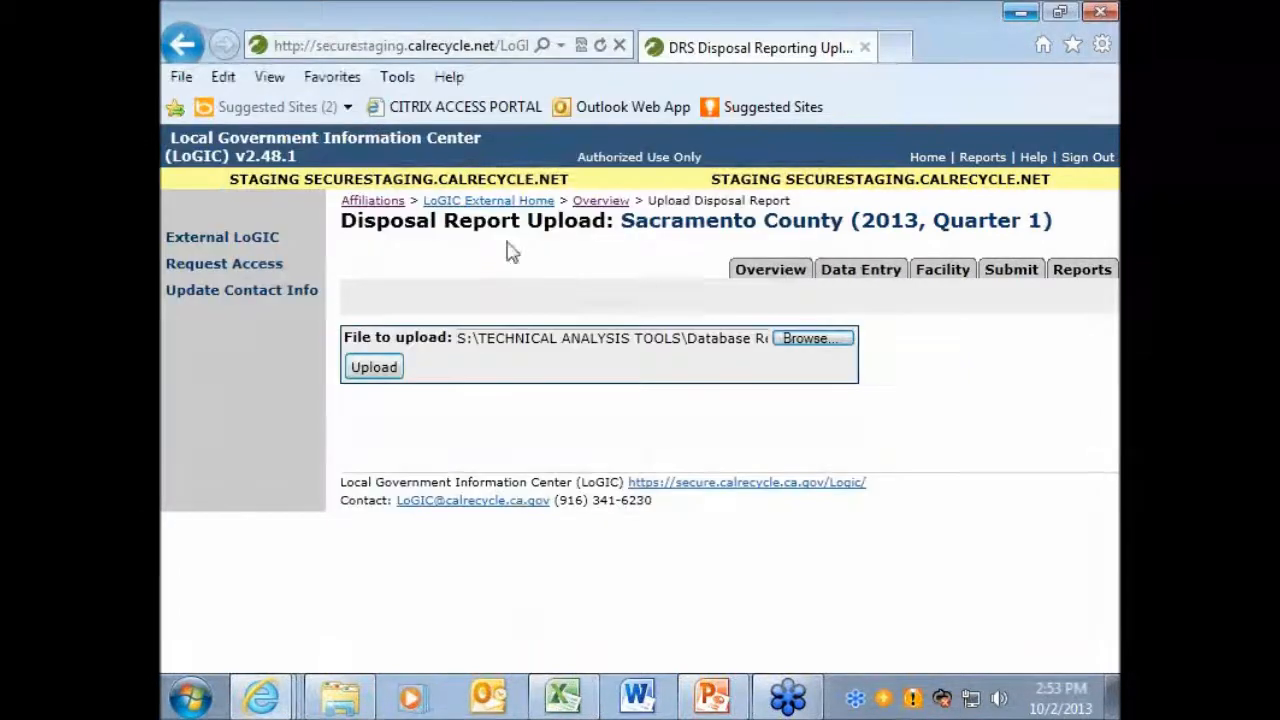
pyautogui.click(388, 370)
pyautogui.scroll(-2, 680, 430)
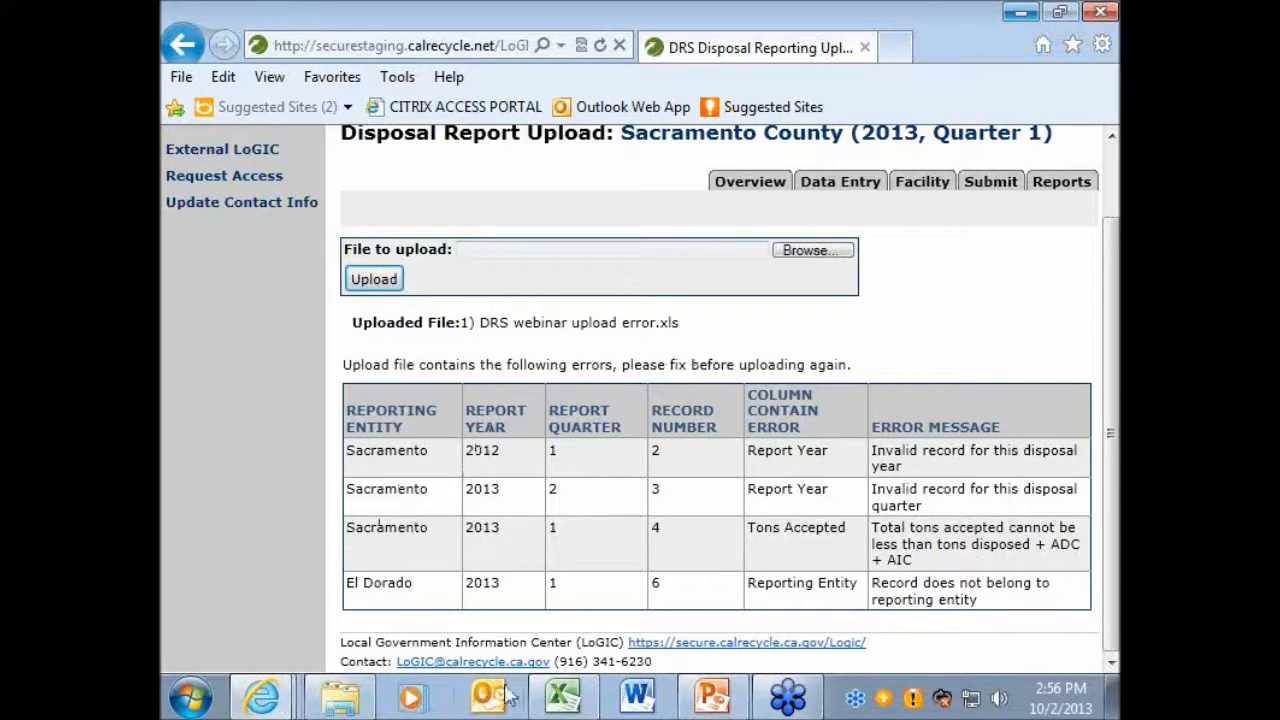
# Step: Open "1) DRS webinar upload error.xls" from the DRS Webinar 2013 folder in Excel, and set Report Year B2 to 2013 and Report Quarter C3 to 1
pyautogui.click(340, 697)
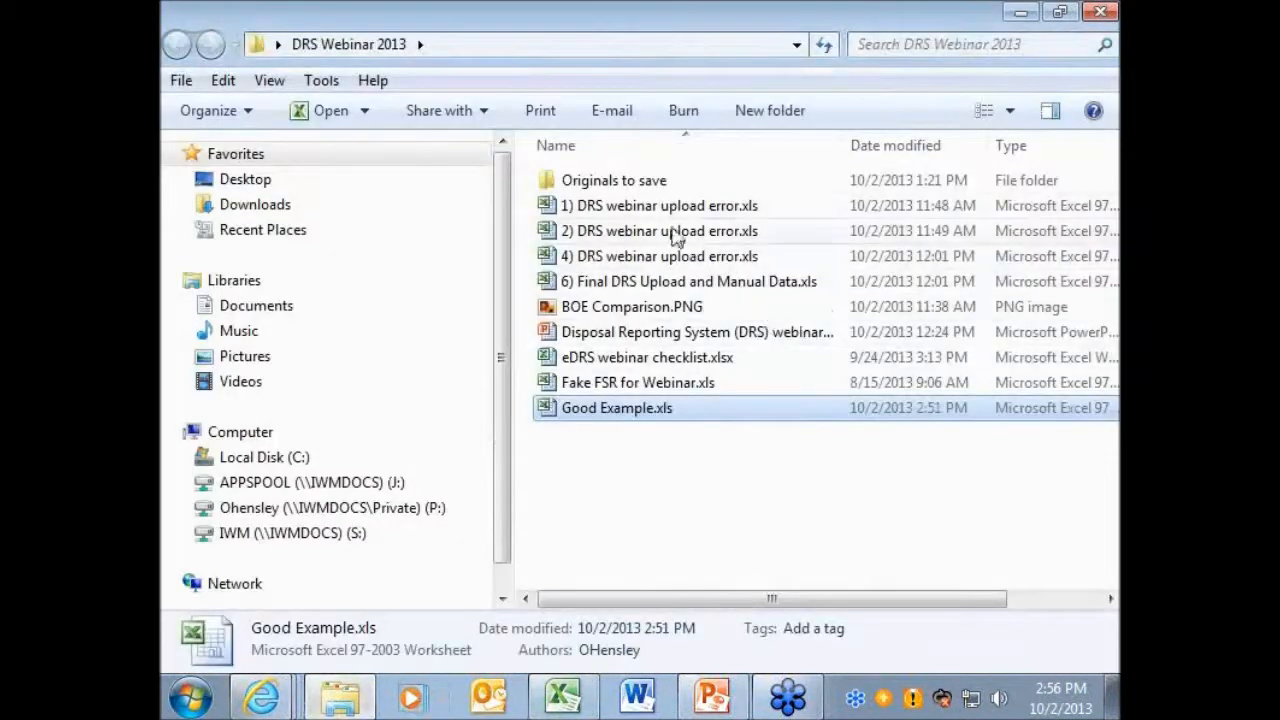
pyautogui.doubleClick(648, 206)
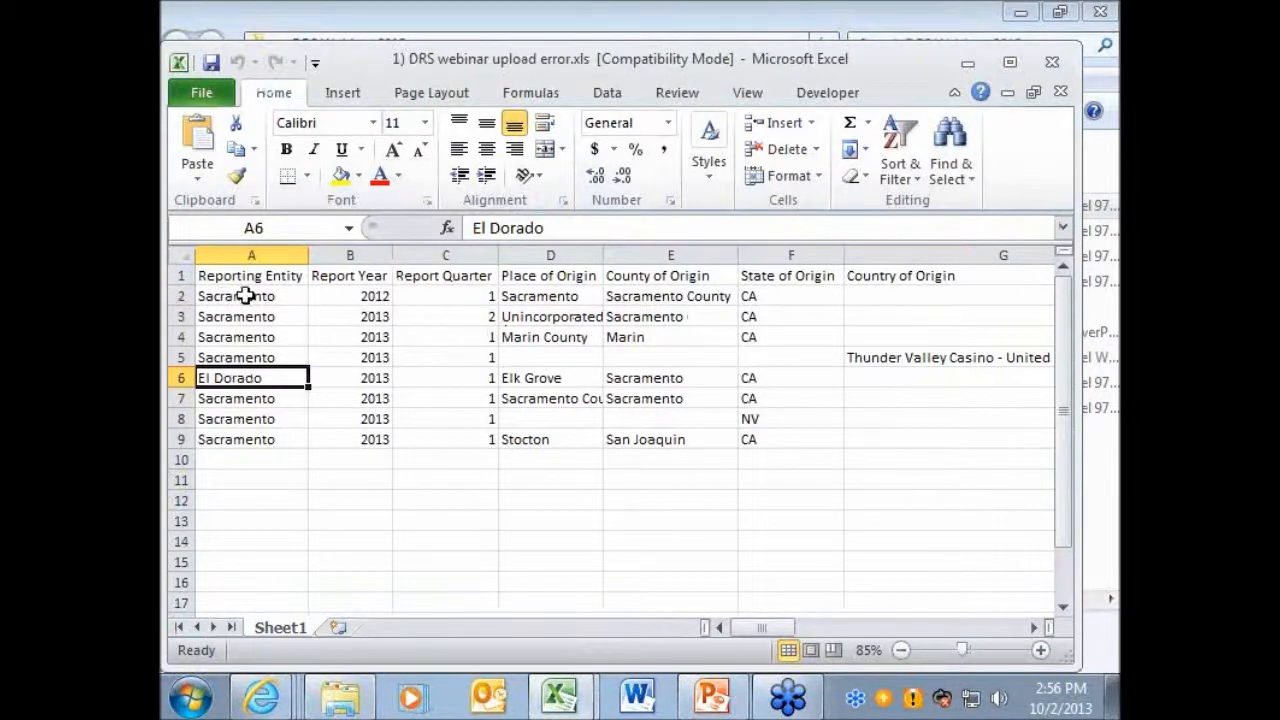
pyautogui.click(344, 296)
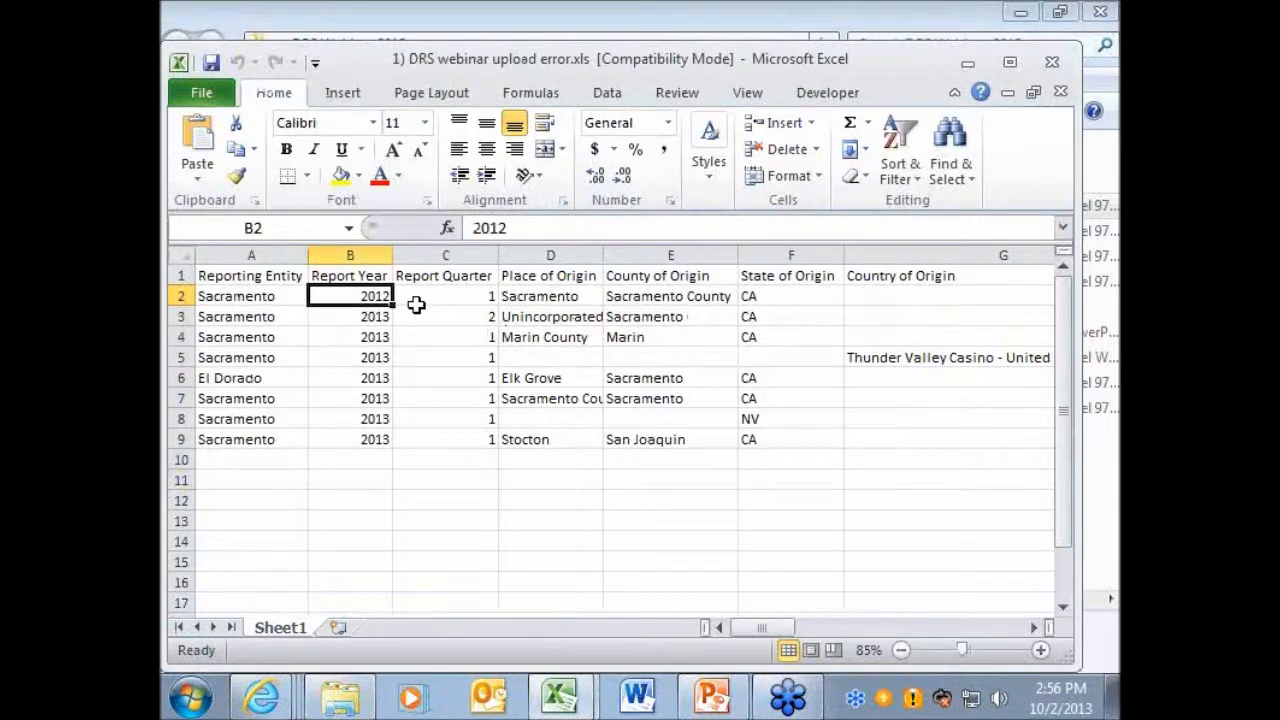
pyautogui.write('2013')
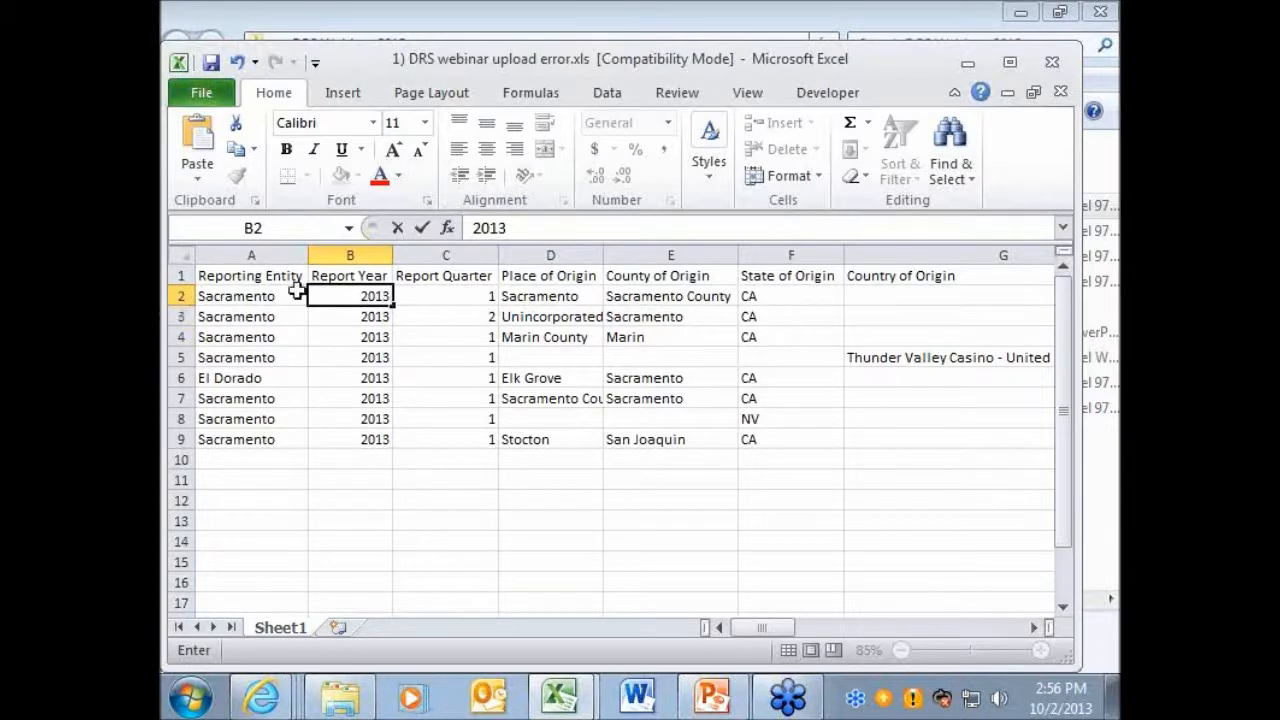
pyautogui.click(450, 318)
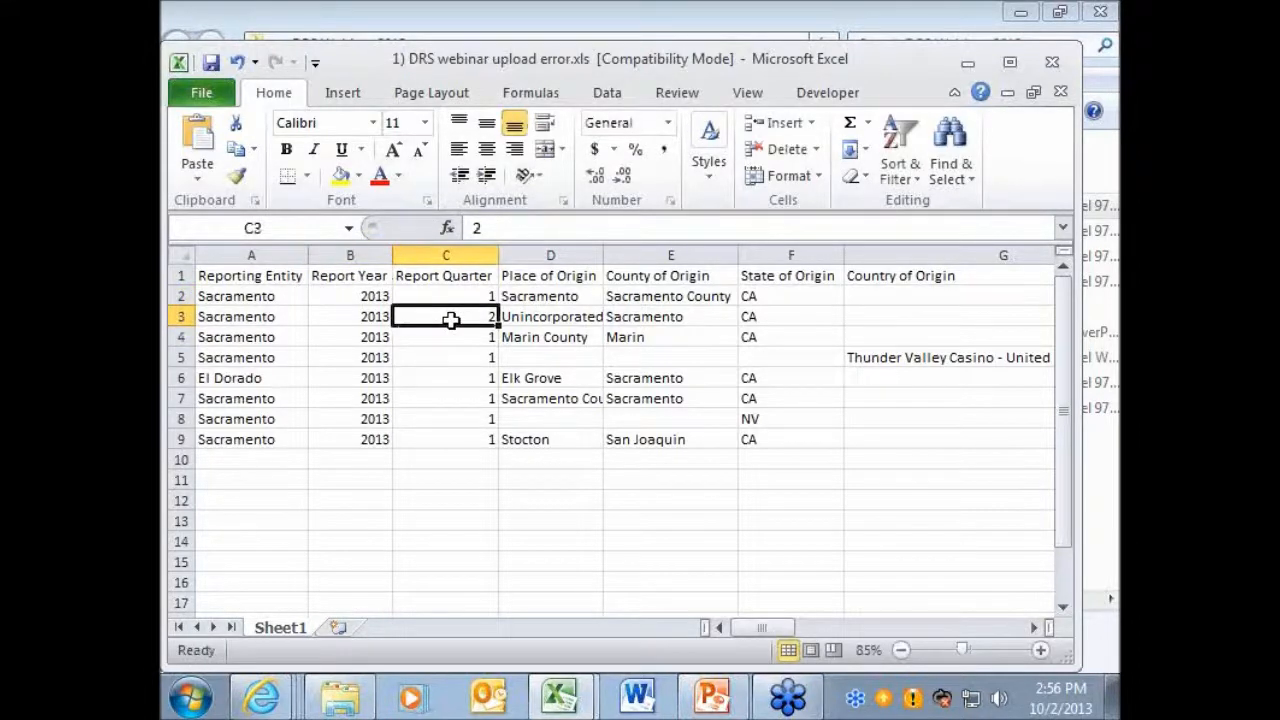
pyautogui.write('1')
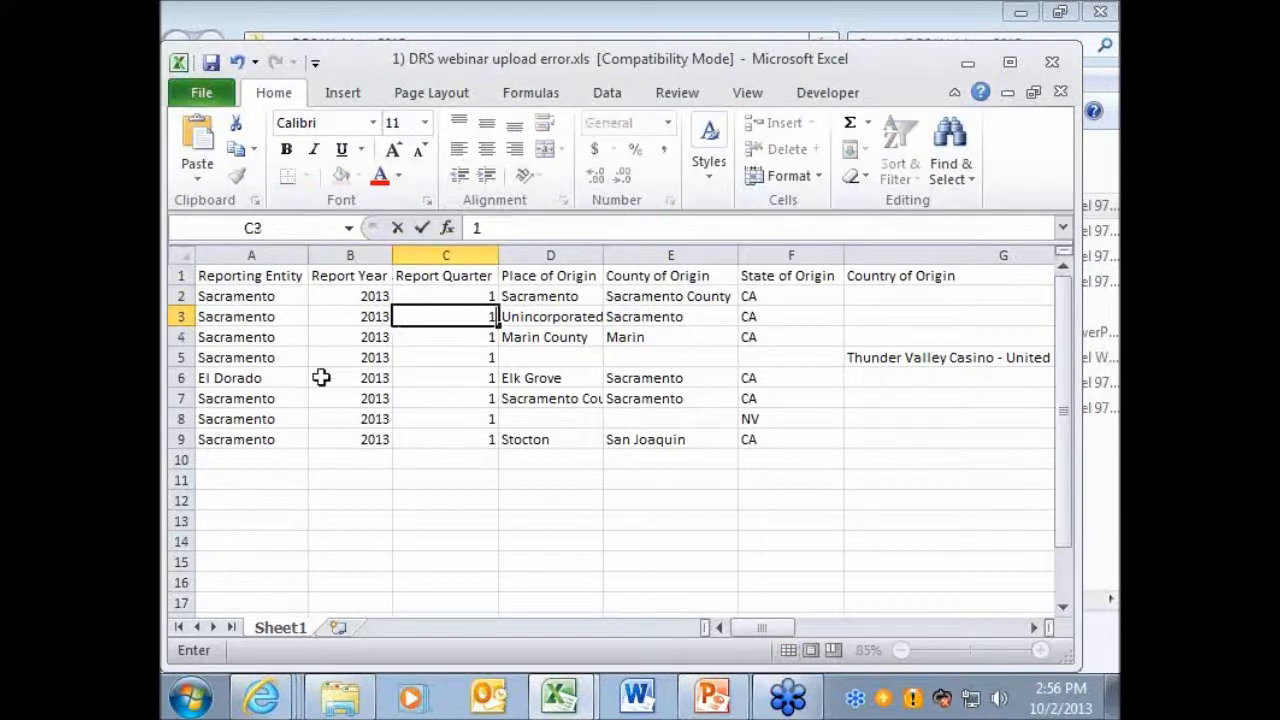
# Step: Select row 4, check its Tons Accepted error on the LoGIC upload page, and return to the Excel workbook
pyautogui.click(177, 340)
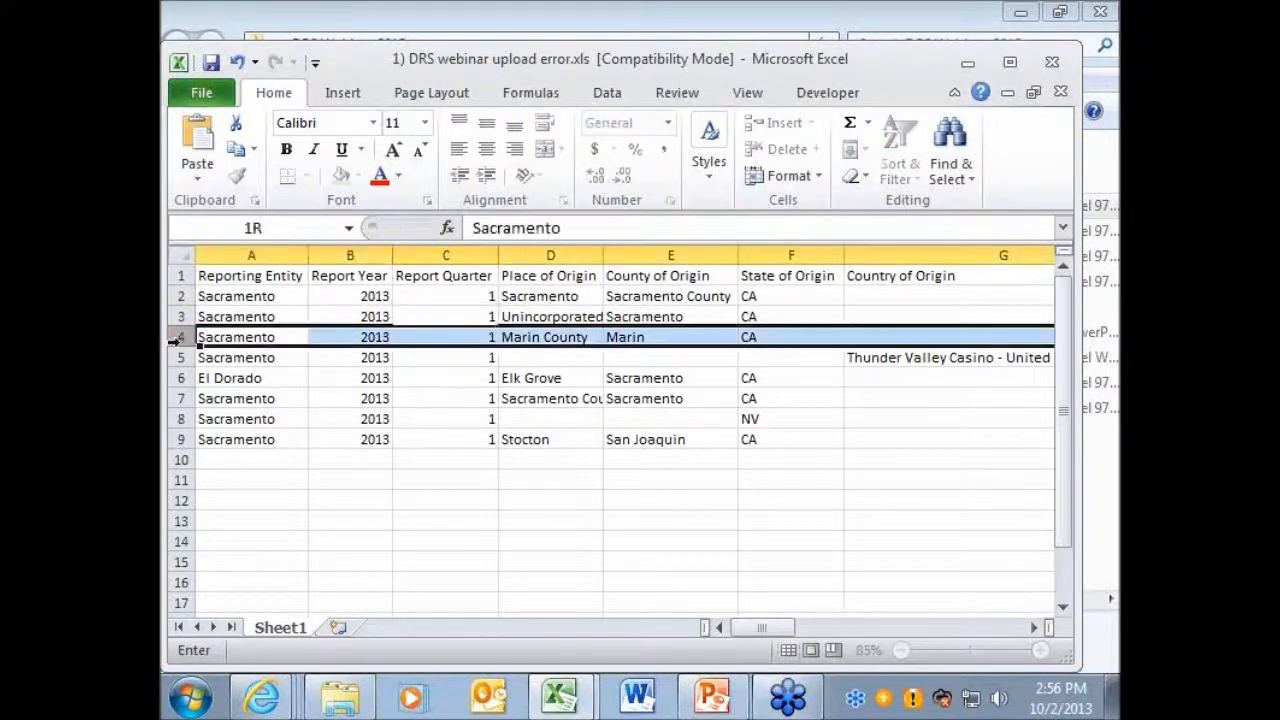
pyautogui.moveTo(290, 695)
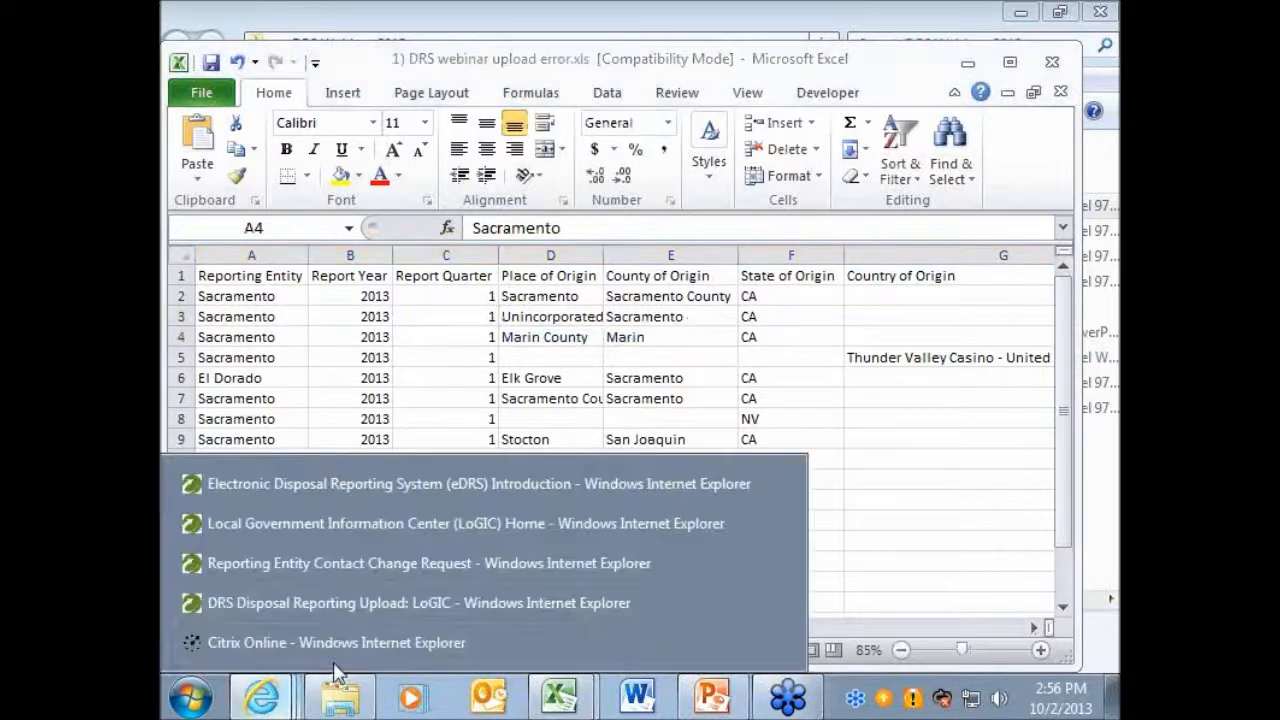
pyautogui.click(339, 603)
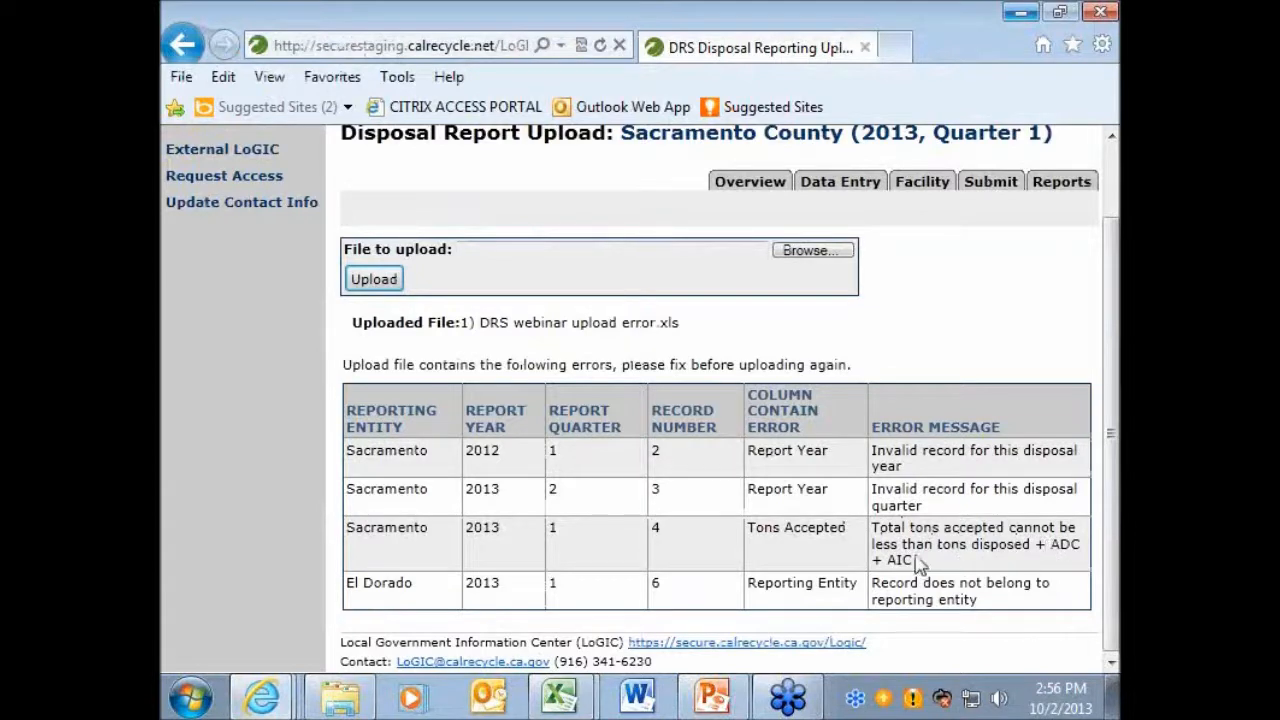
pyautogui.moveTo(345, 708)
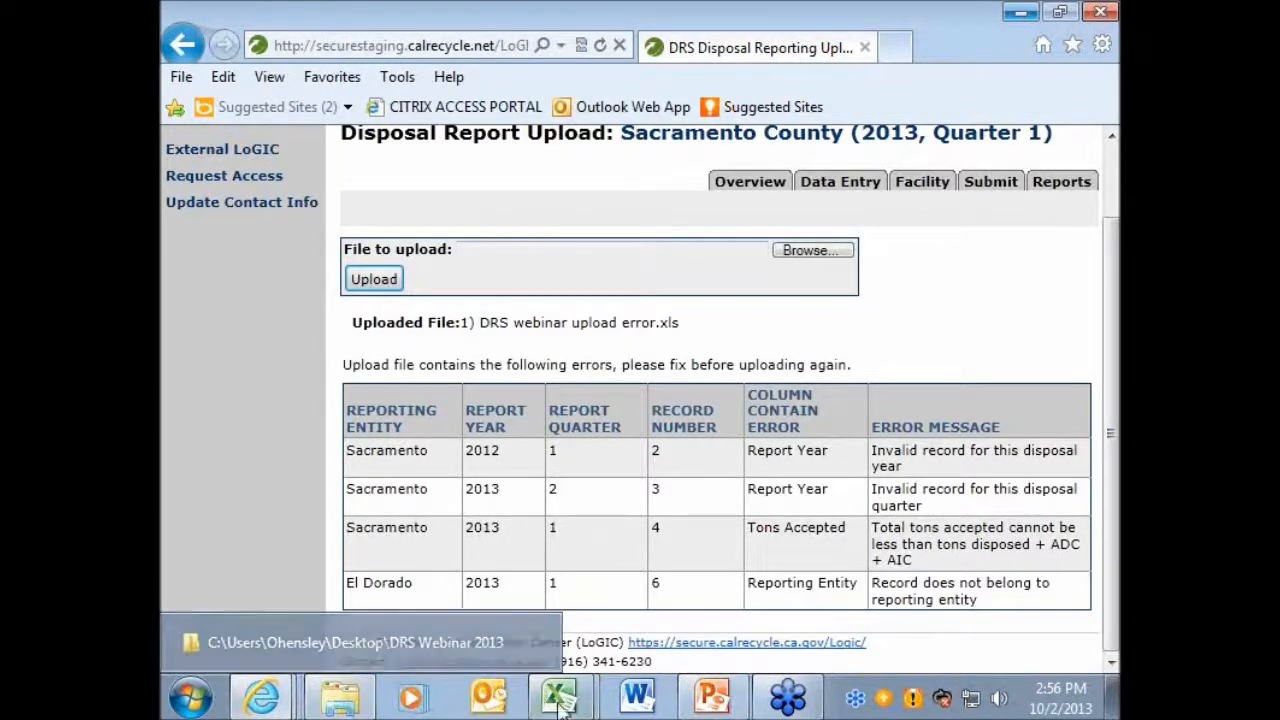
pyautogui.moveTo(560, 697)
pyautogui.click(600, 643)
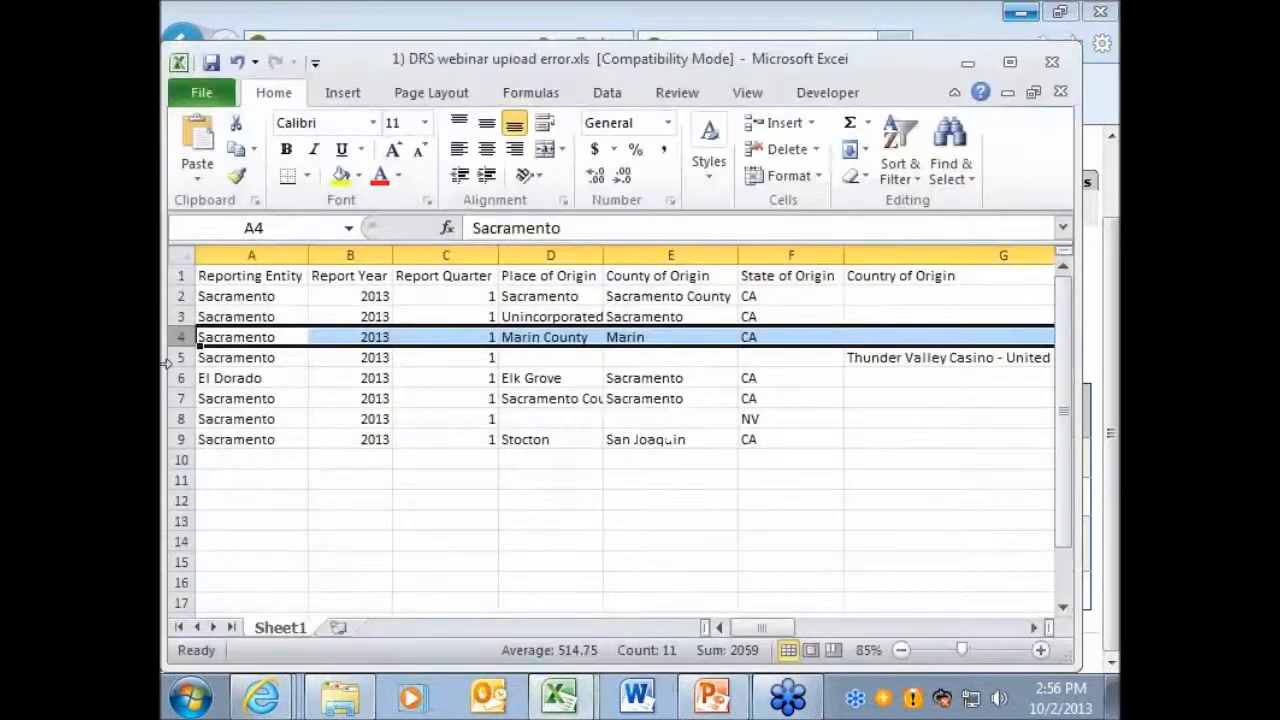
# Step: Compare row 4's accepted tons with its disposed and ADC tons, and set Tons Accepted in M4 to 35
pyautogui.moveTo(1033, 628); pyautogui.dragTo(1033, 628)
pyautogui.moveTo(420, 334); pyautogui.dragTo(775, 337)
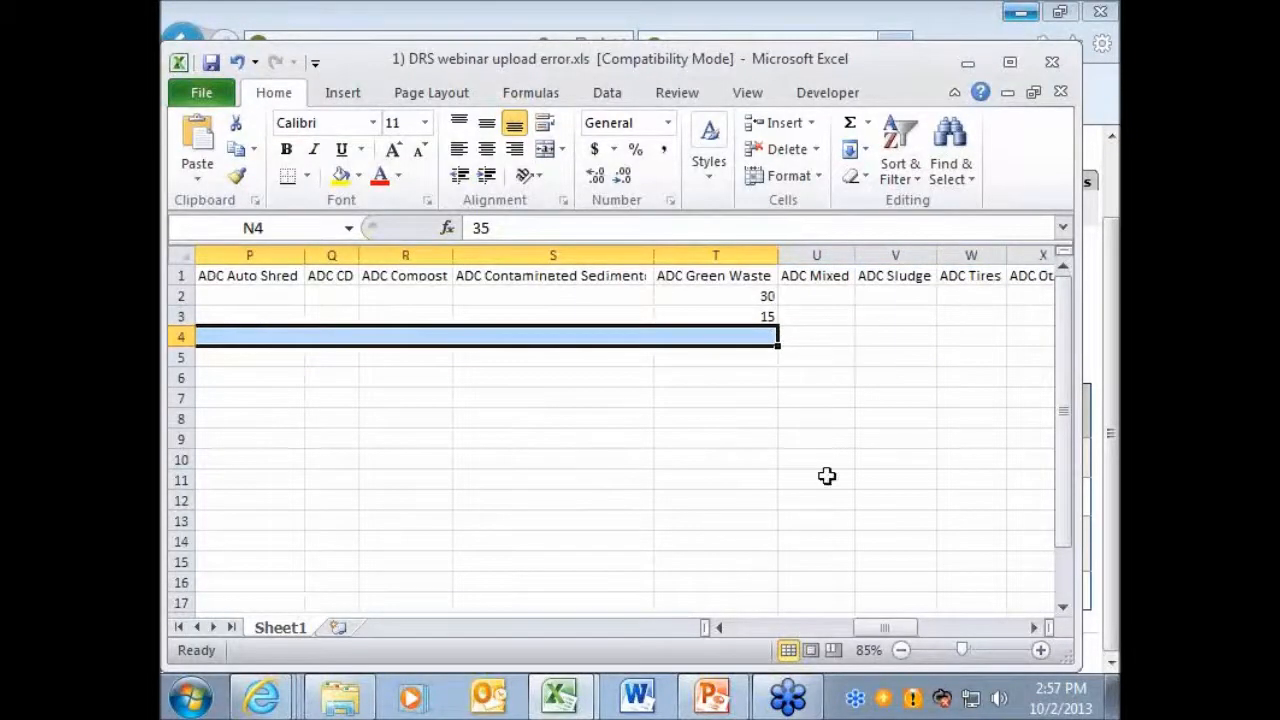
pyautogui.moveTo(888, 635); pyautogui.dragTo(863, 627)
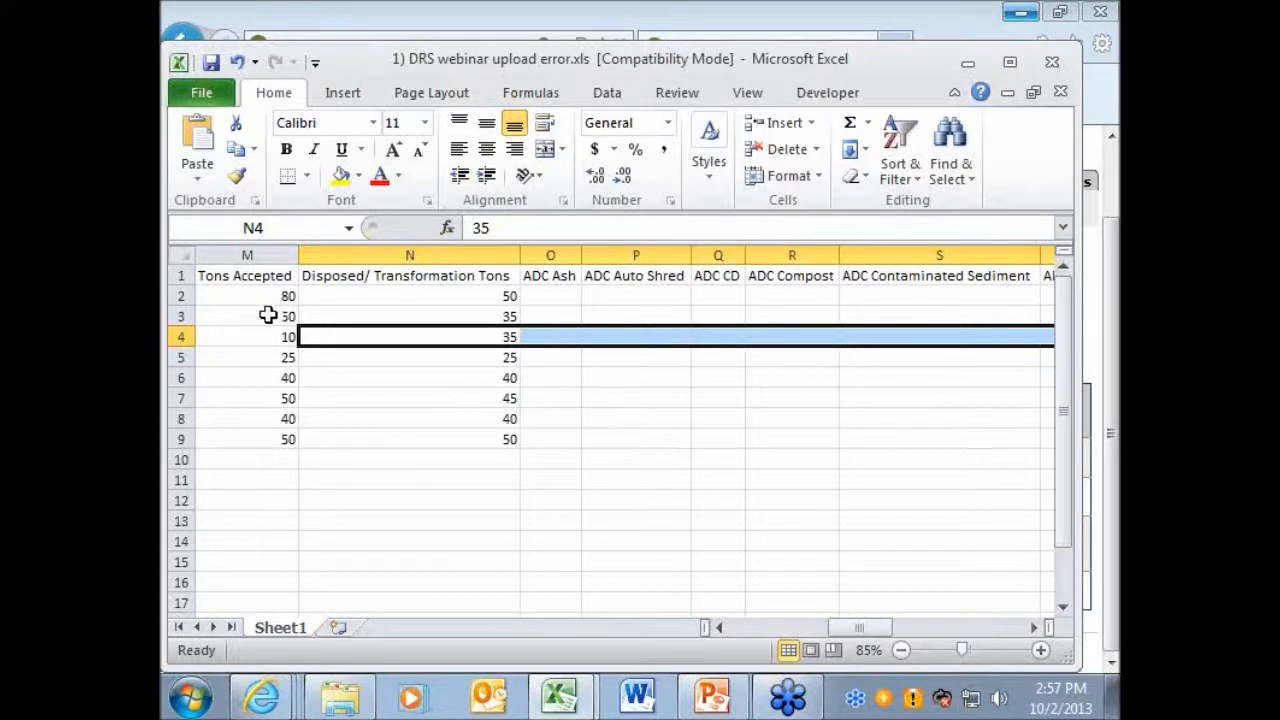
pyautogui.click(513, 336)
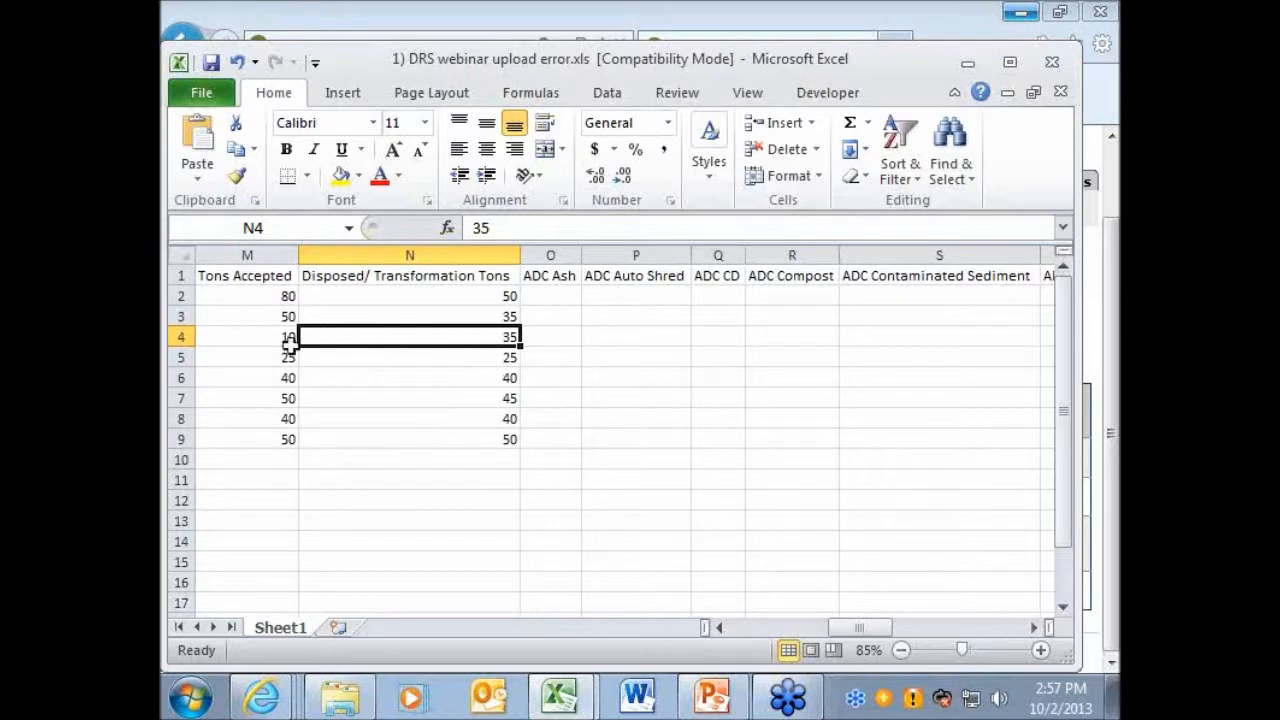
pyautogui.click(268, 340)
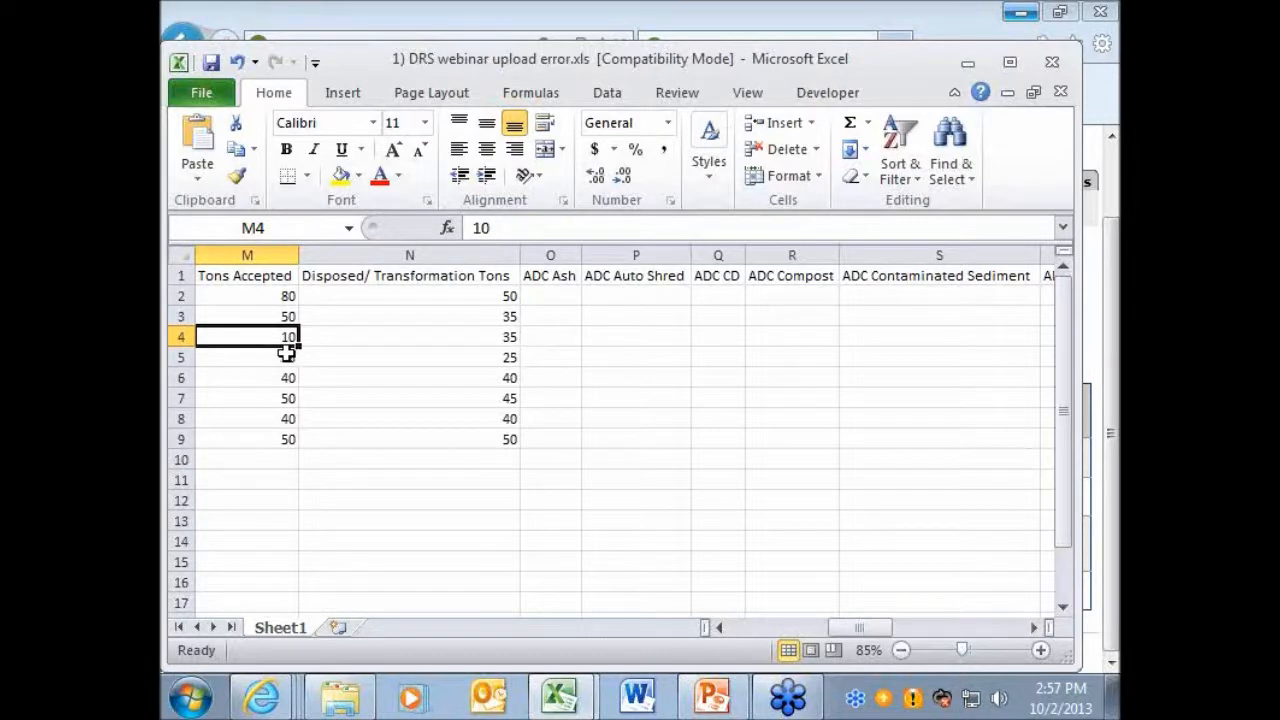
pyautogui.write('35')
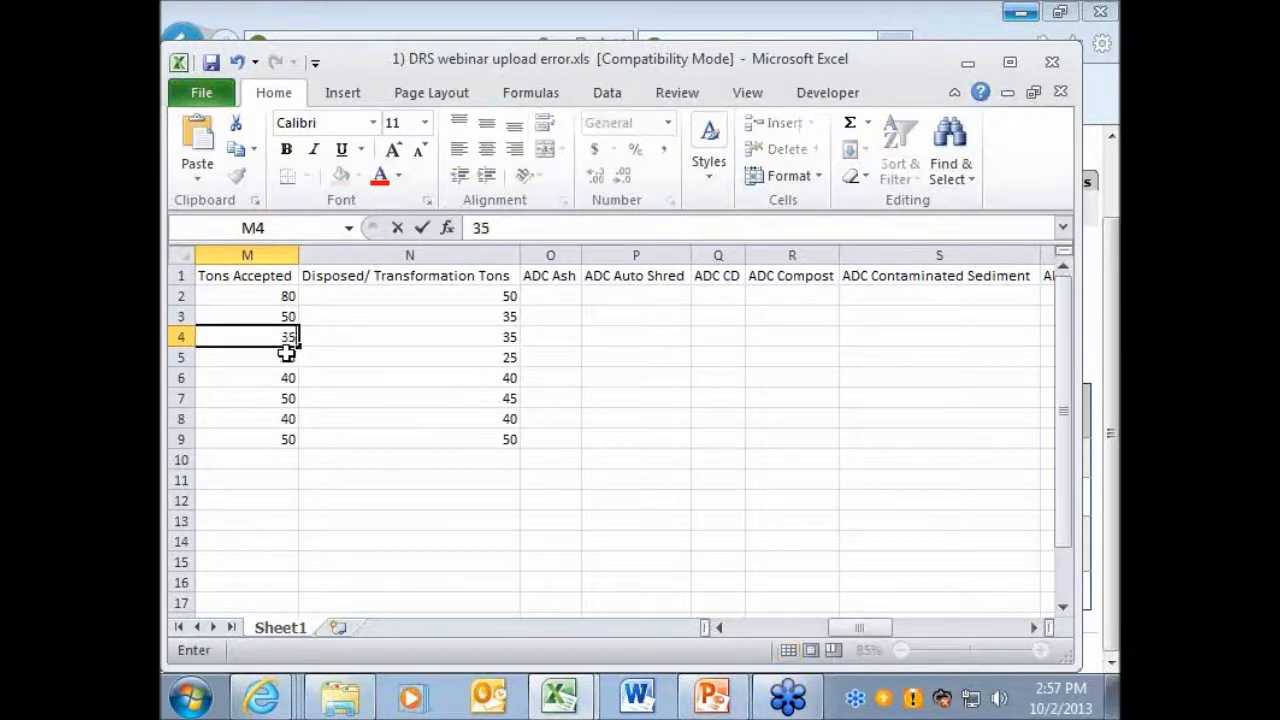
# Step: Change the Reporting Entity in A6 to Sacramento and save the workbook
pyautogui.moveTo(858, 627); pyautogui.dragTo(714, 632)
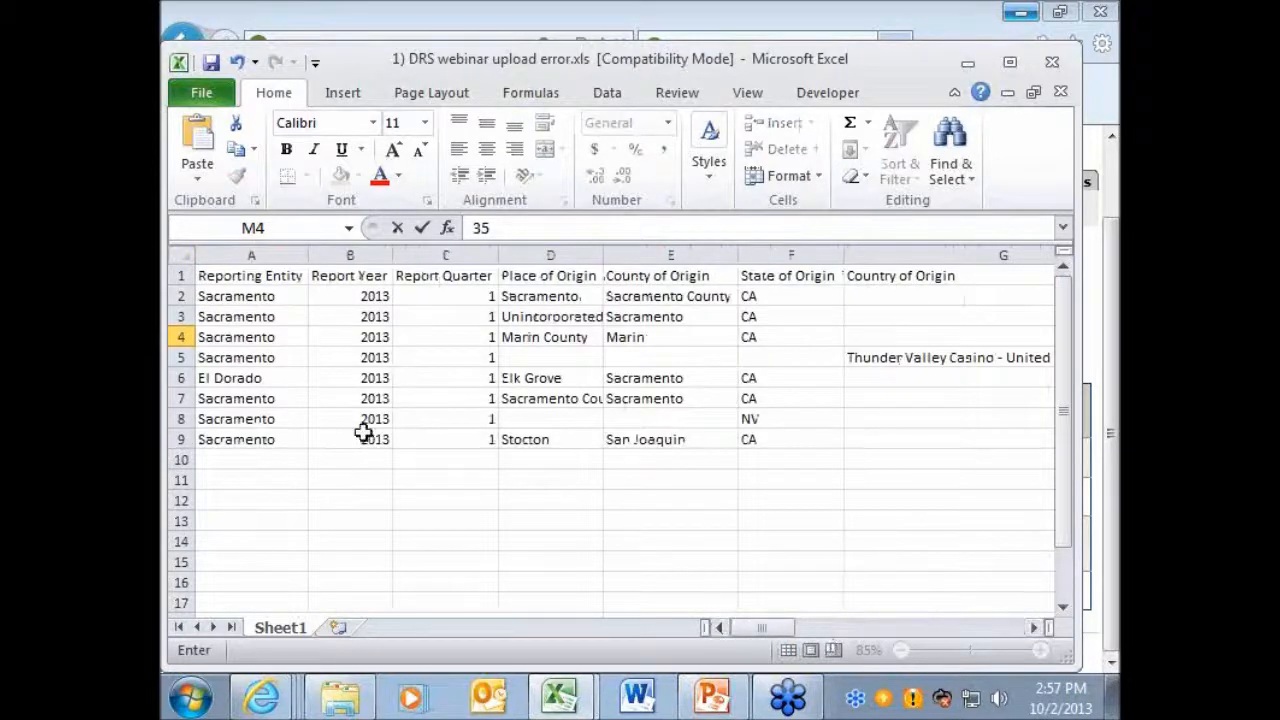
pyautogui.click(270, 372)
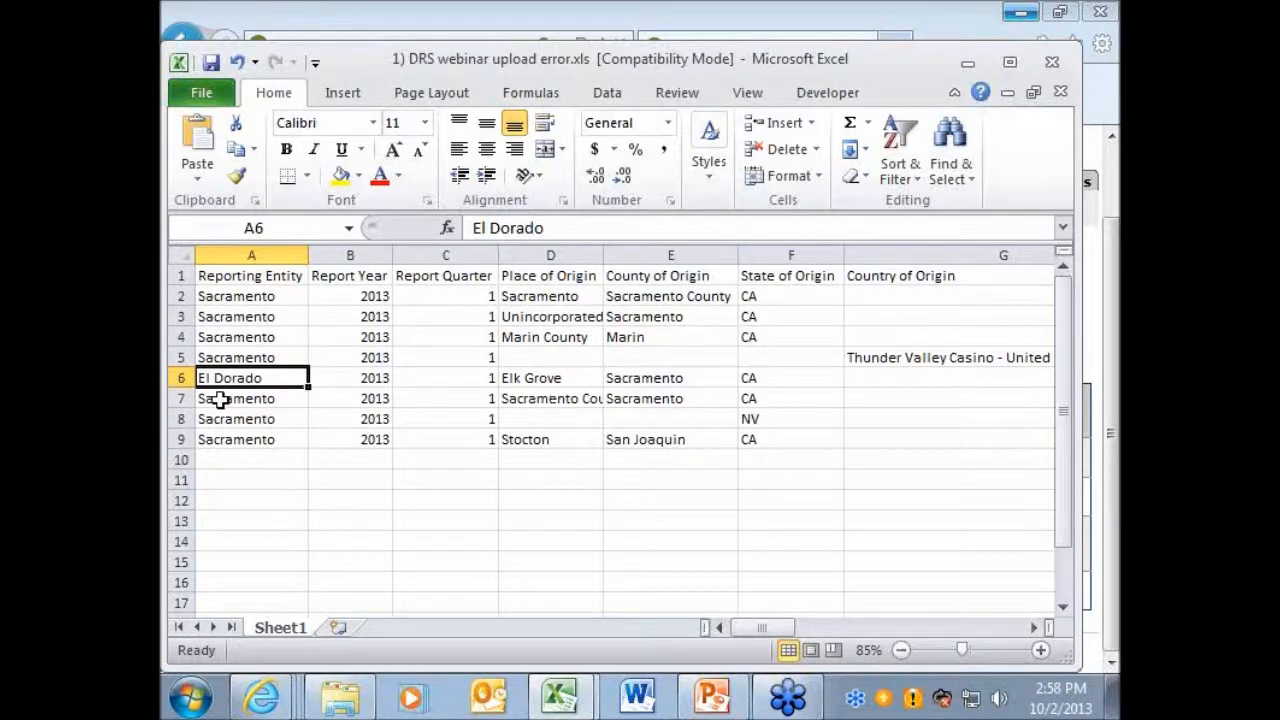
pyautogui.write('Sacramento')
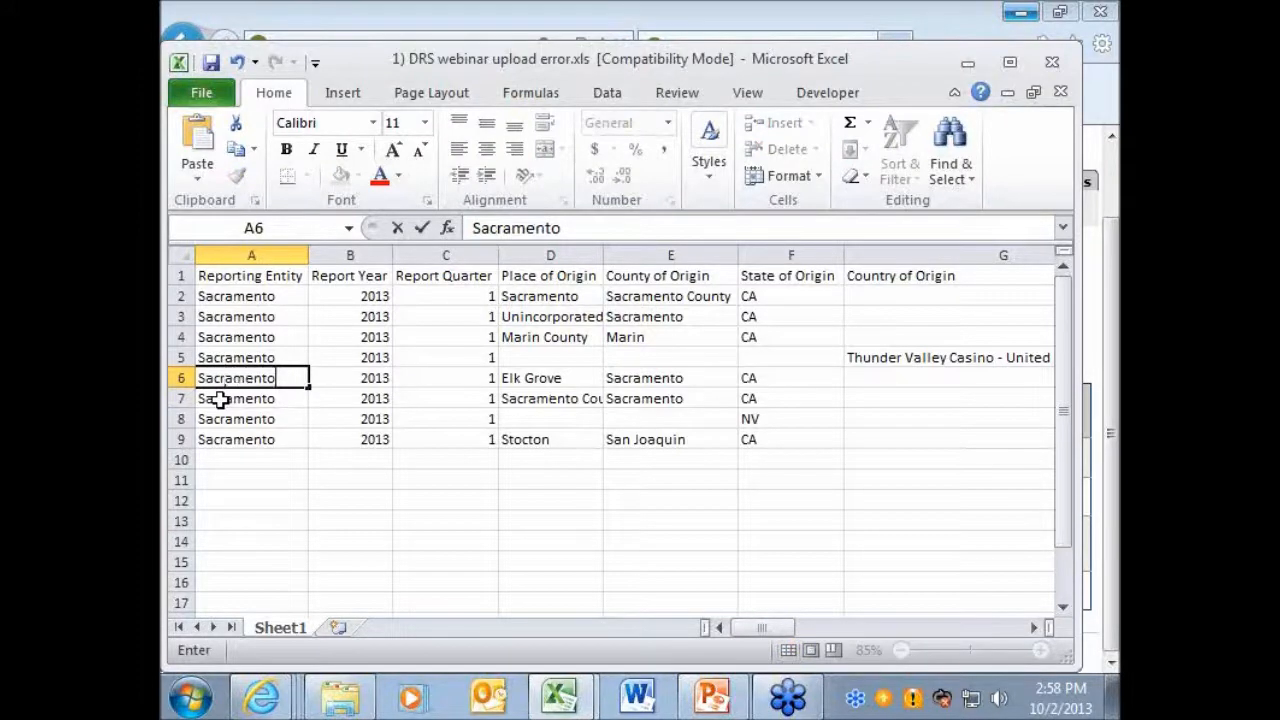
pyautogui.click(352, 383)
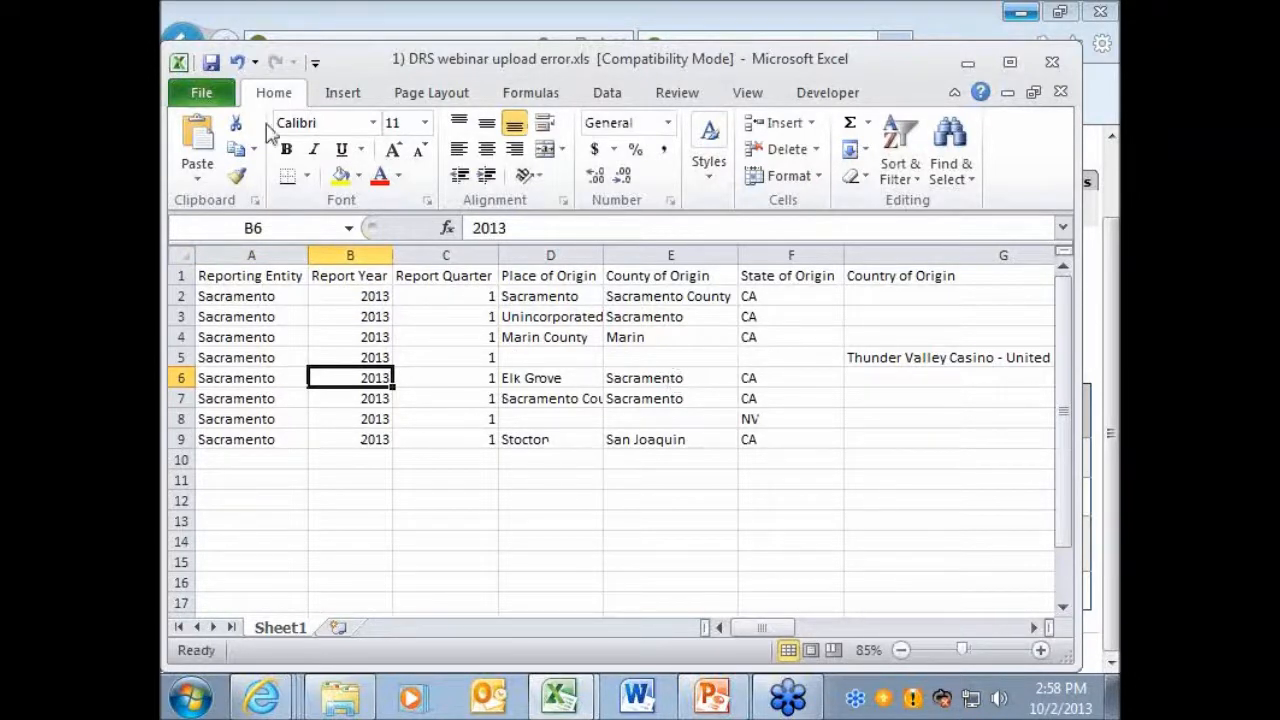
pyautogui.click(215, 64)
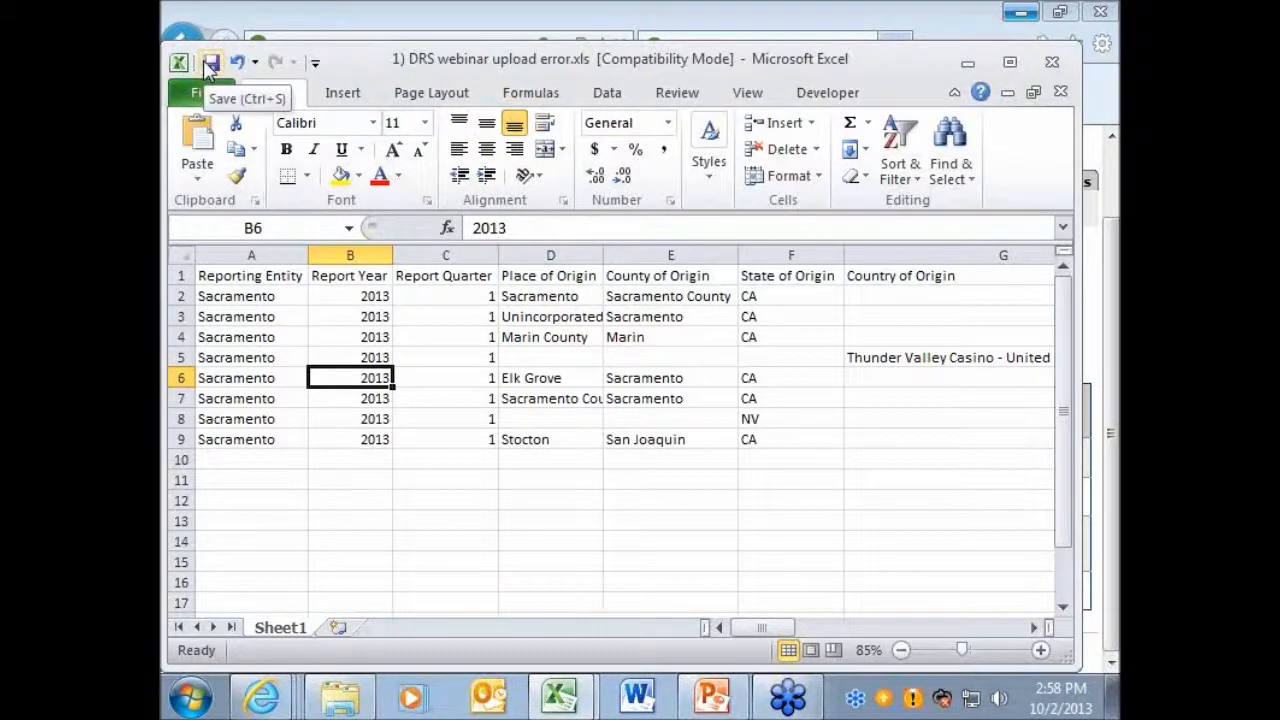
# Step: Switch to the LoGIC Disposal Report Upload page and upload the corrected "1) DRS webinar upload error.xls" again
pyautogui.click(262, 697)
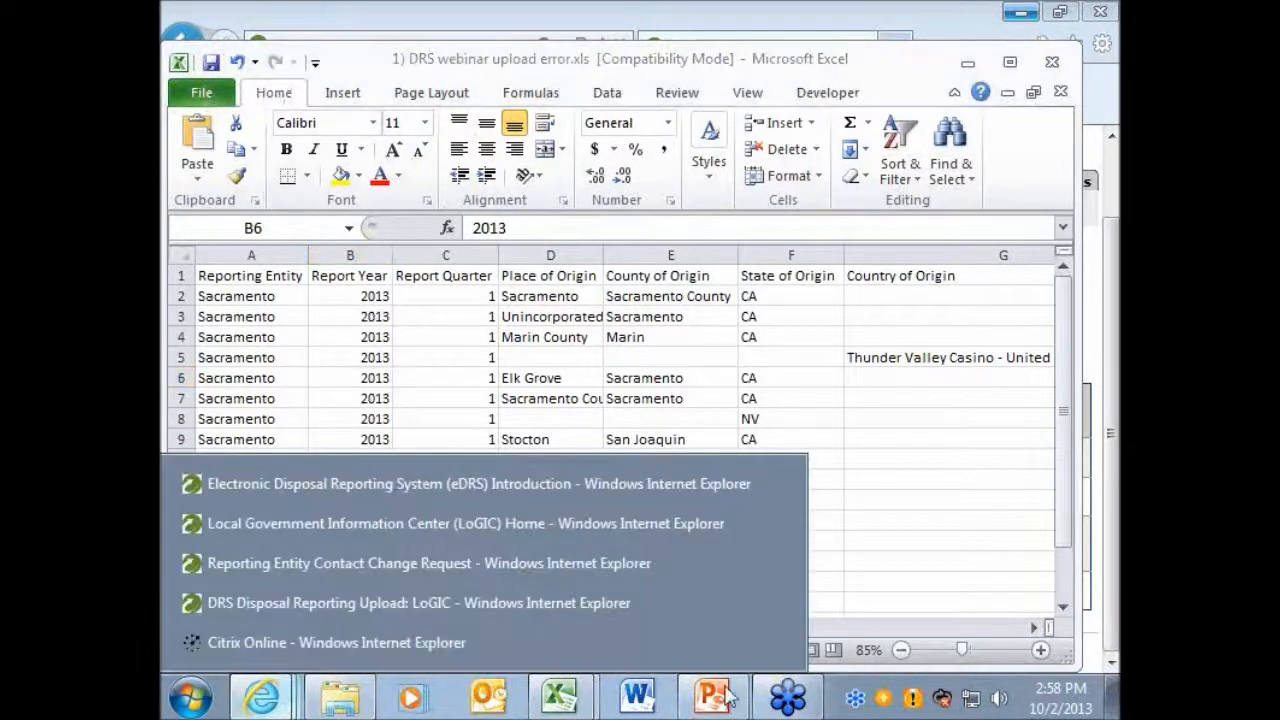
pyautogui.click(543, 601)
pyautogui.click(810, 251)
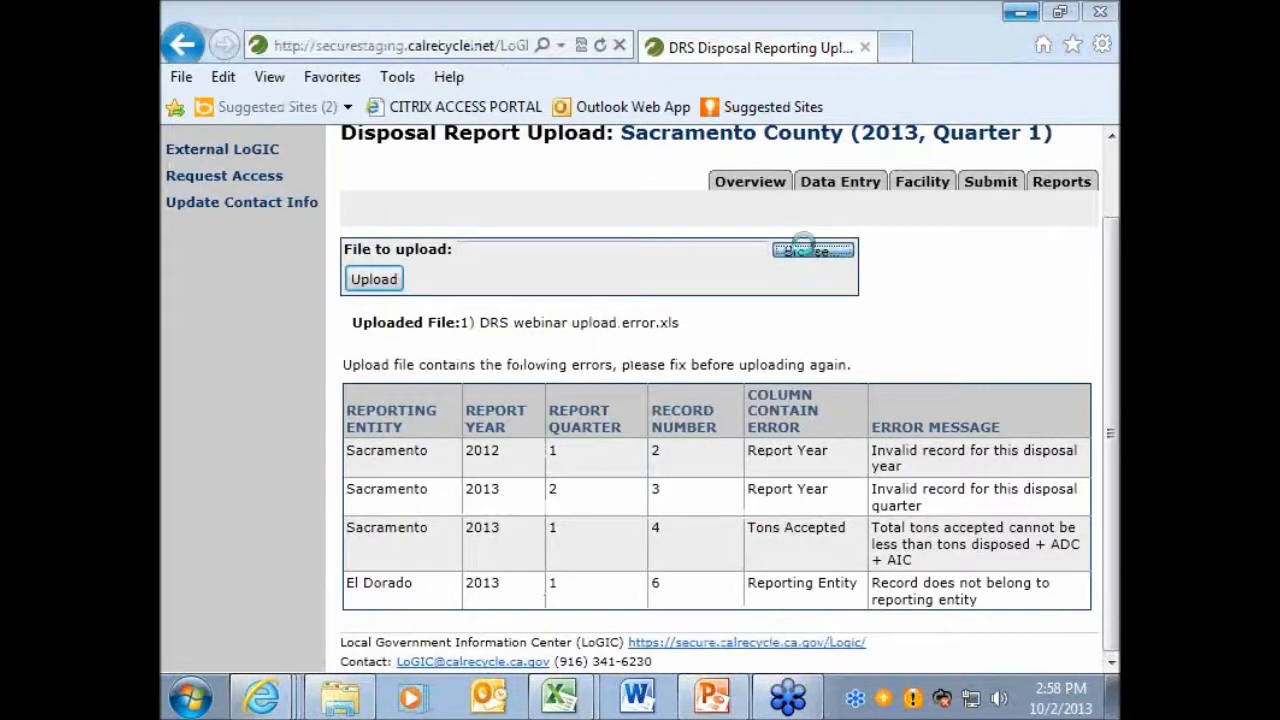
pyautogui.doubleClick(512, 160)
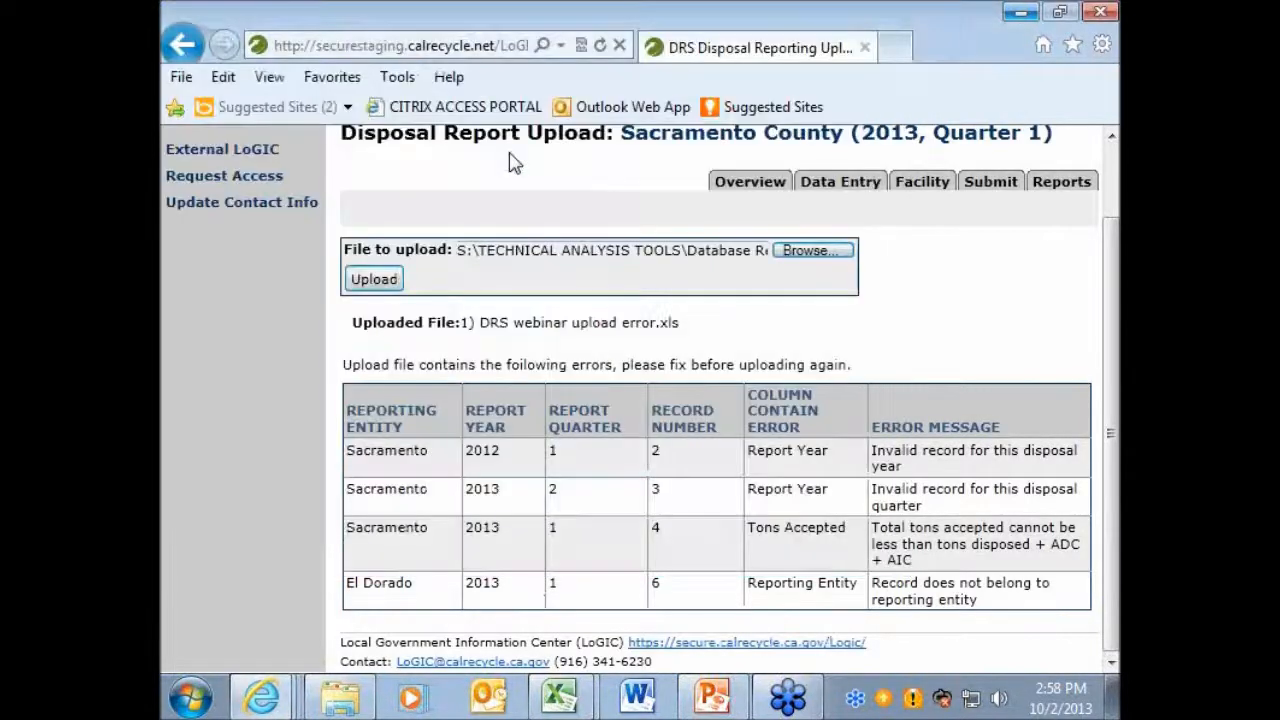
pyautogui.click(375, 282)
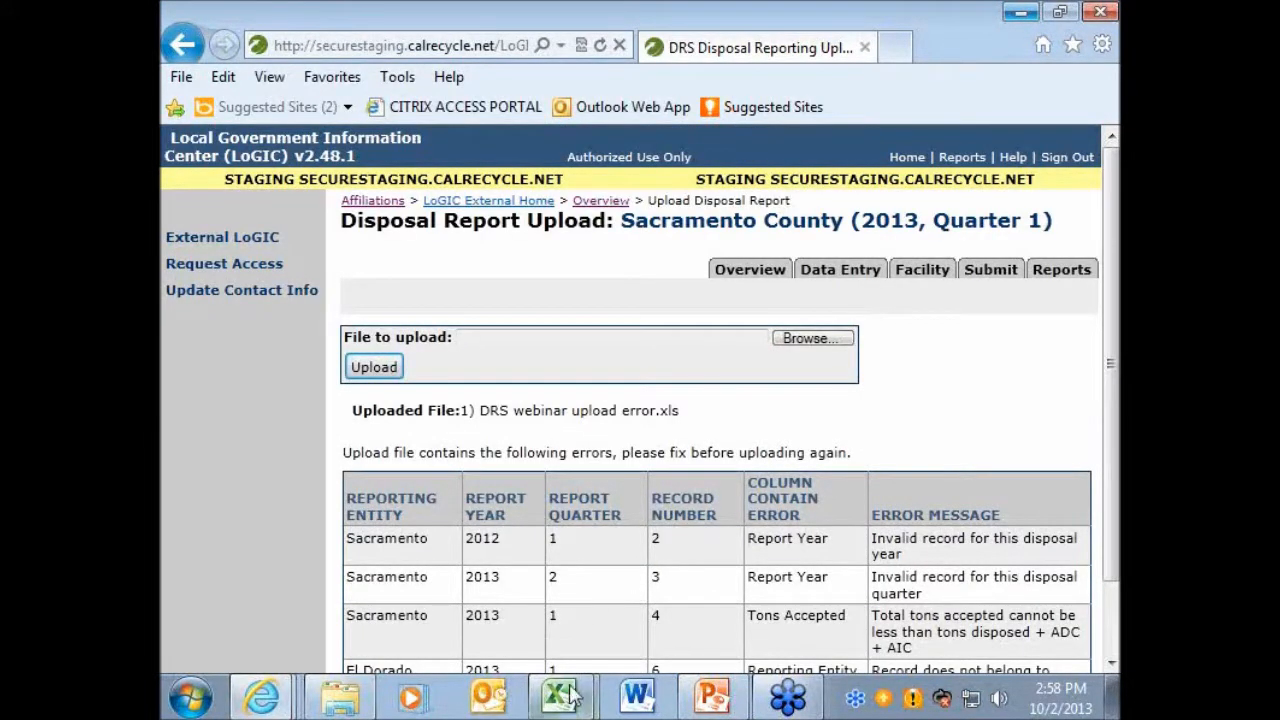
pyautogui.click(340, 697)
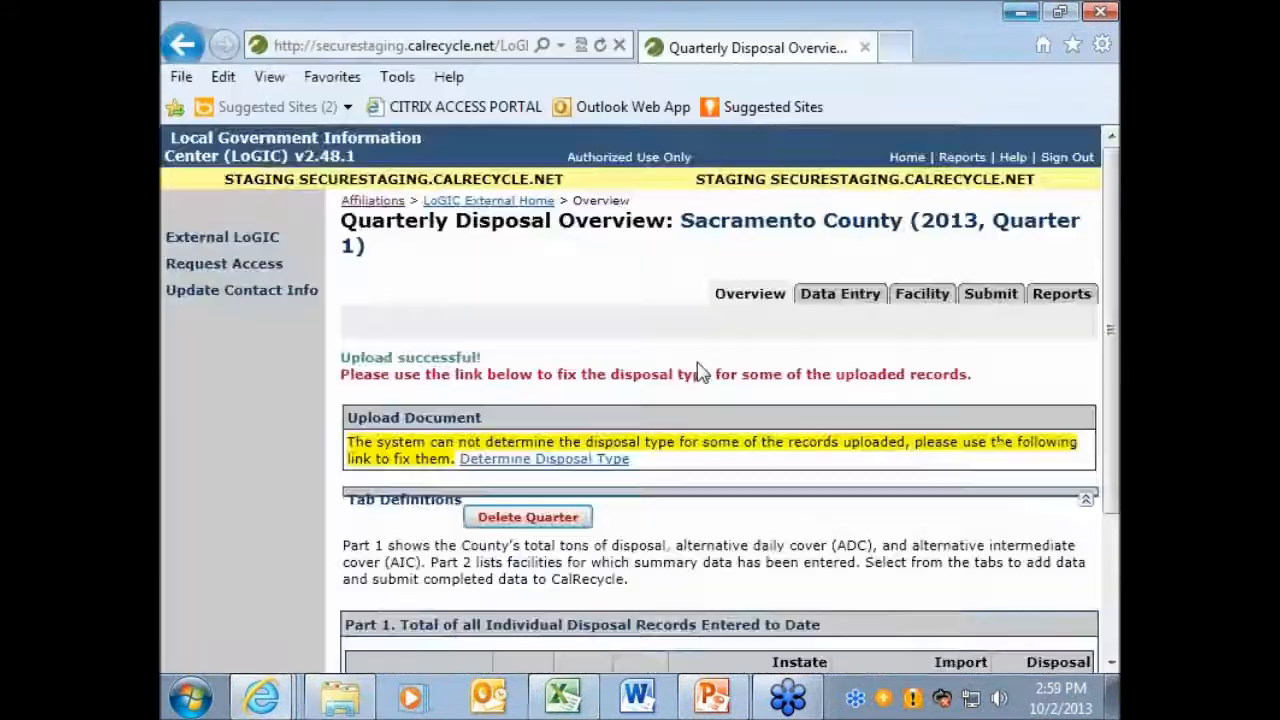
# Step: Open Determine Disposal Type from the overview and set the flagged record's disposal origin place name to Stockton
pyautogui.scroll(-3, 645, 285)
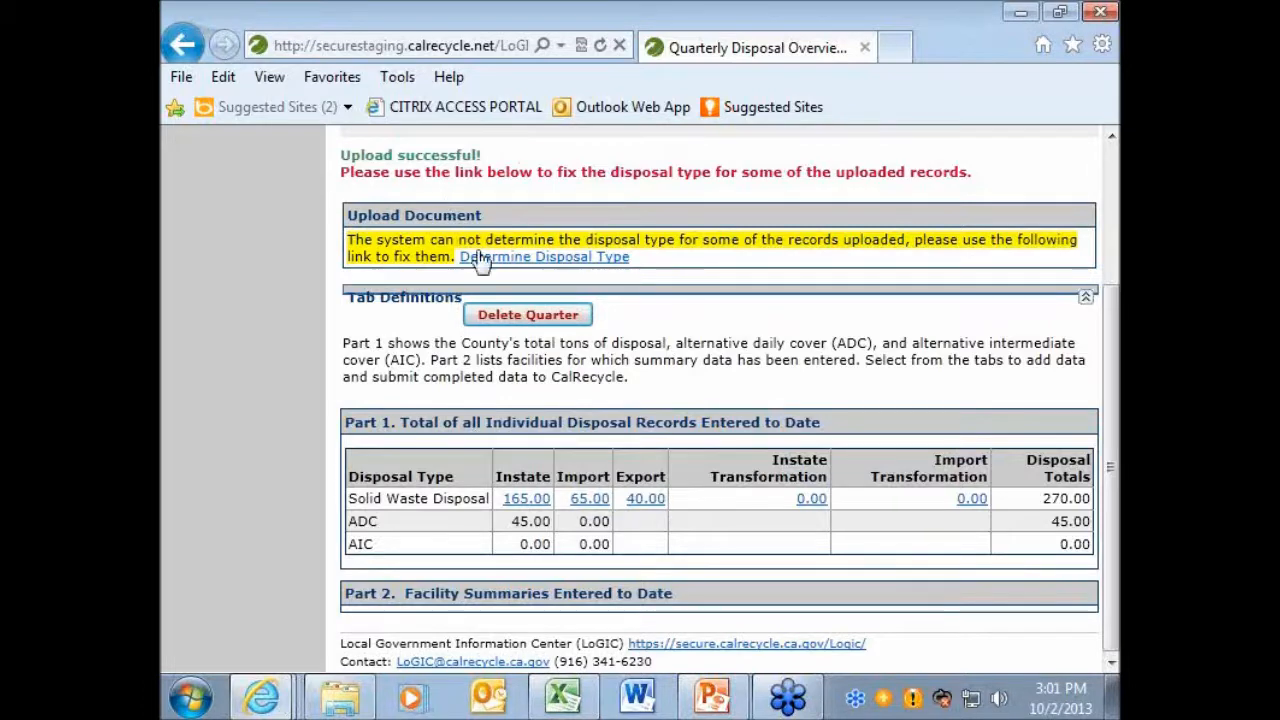
pyautogui.click(536, 258)
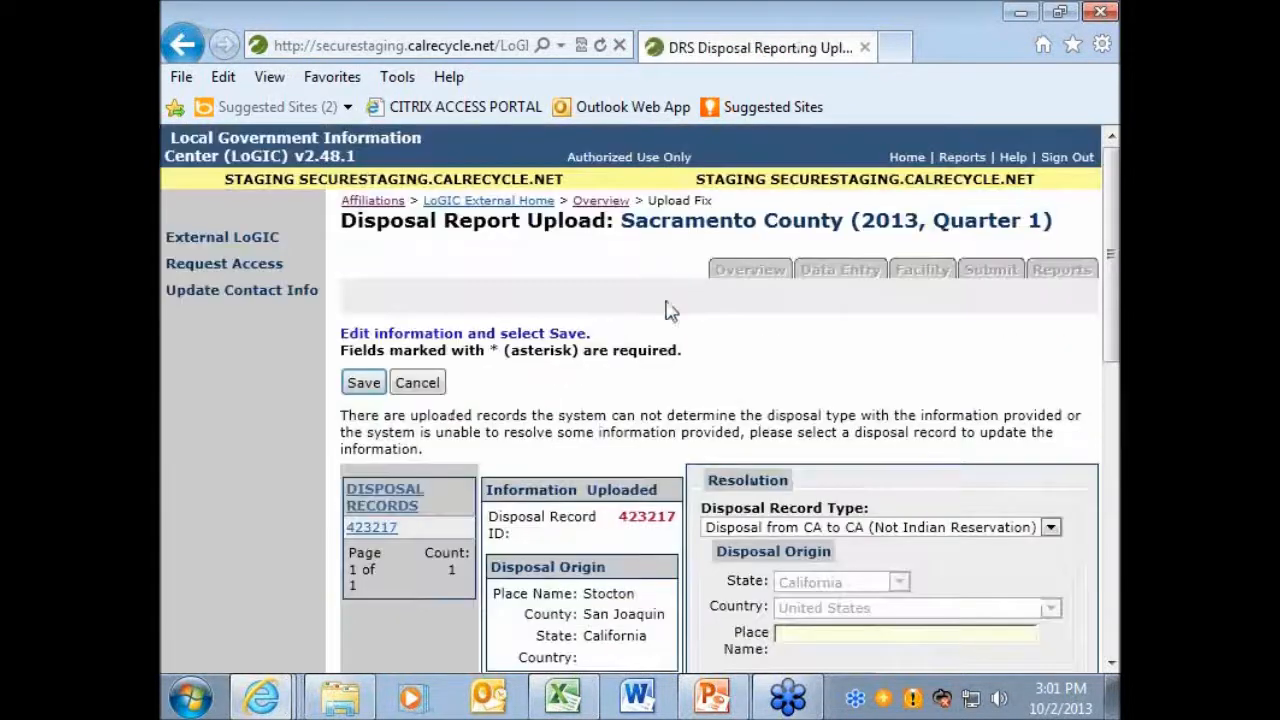
pyautogui.scroll(-3, 675, 340)
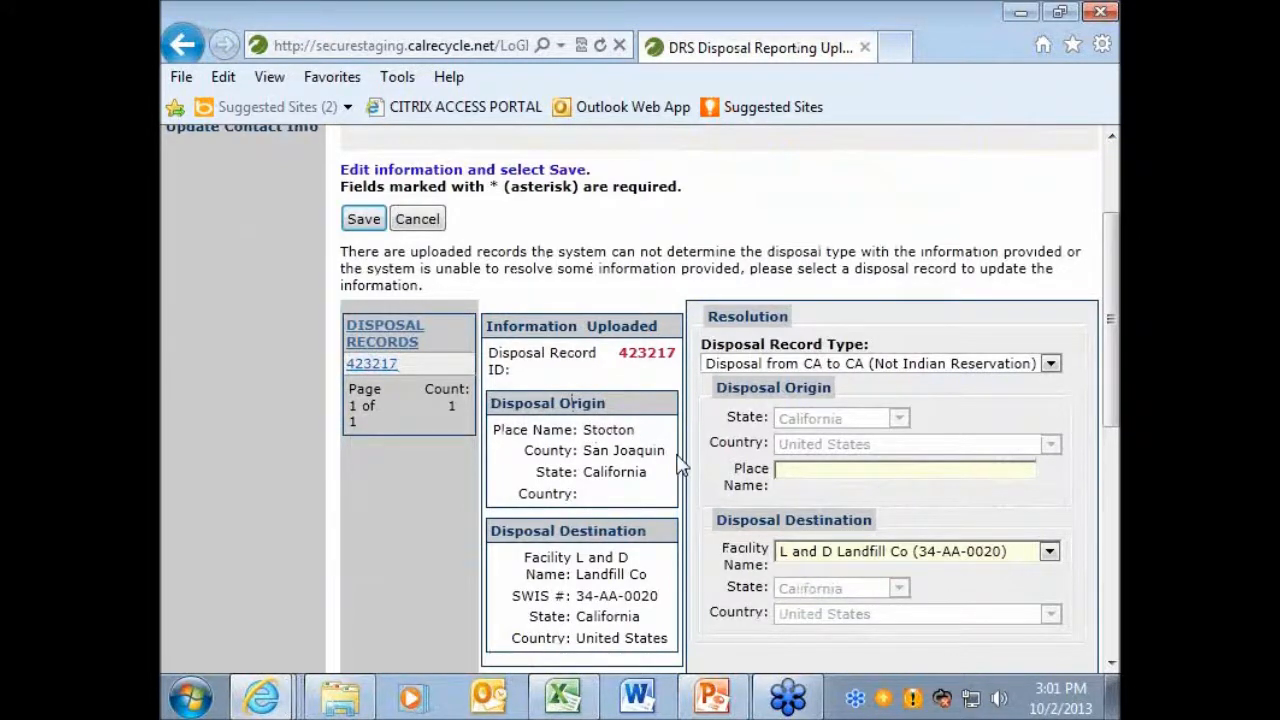
pyautogui.click(818, 474)
pyautogui.write('stock')
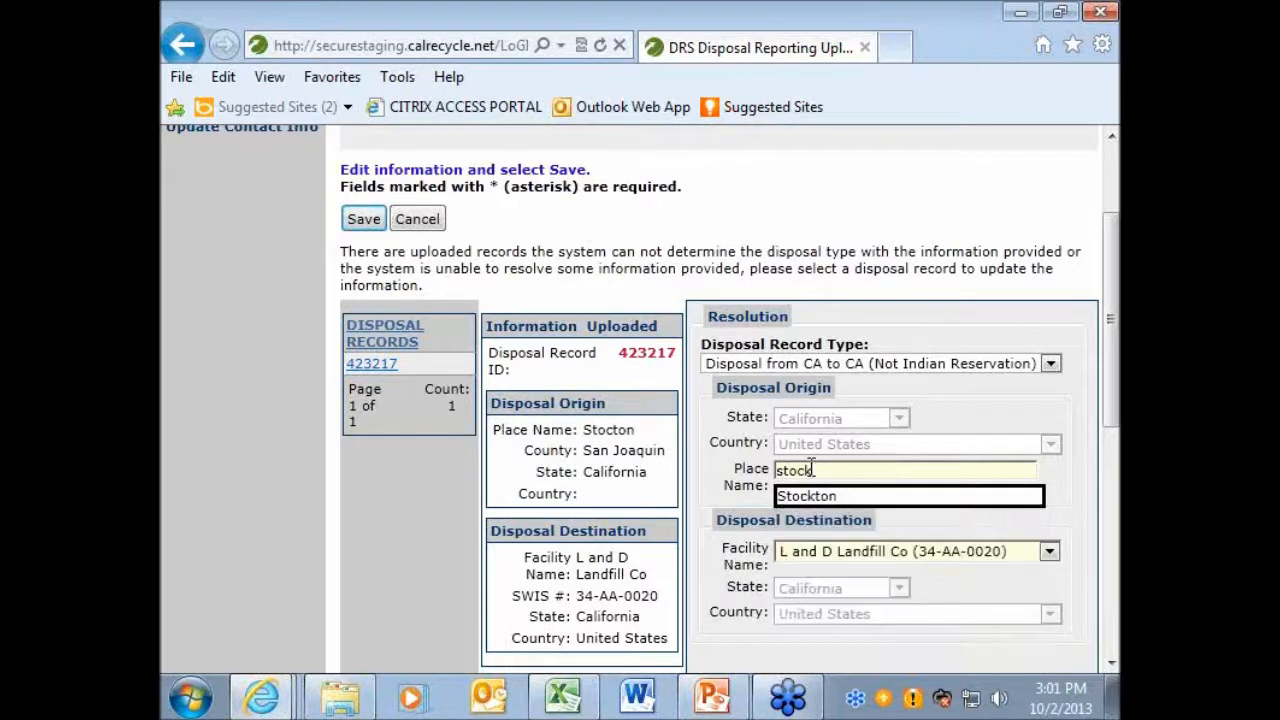
pyautogui.press('BackSpace')
pyautogui.click(830, 498)
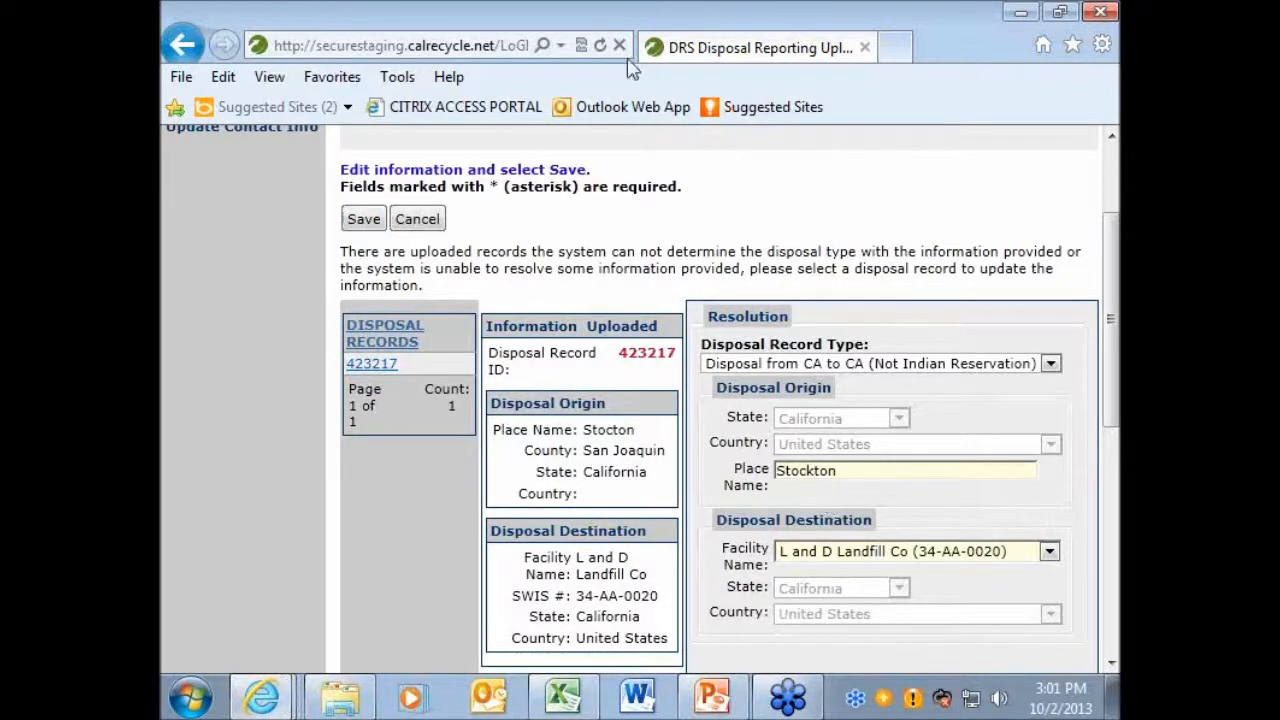
# Step: Save the flagged record's resolution and review the quarter's disposal totals in Part 1 of the overview
pyautogui.click(368, 230)
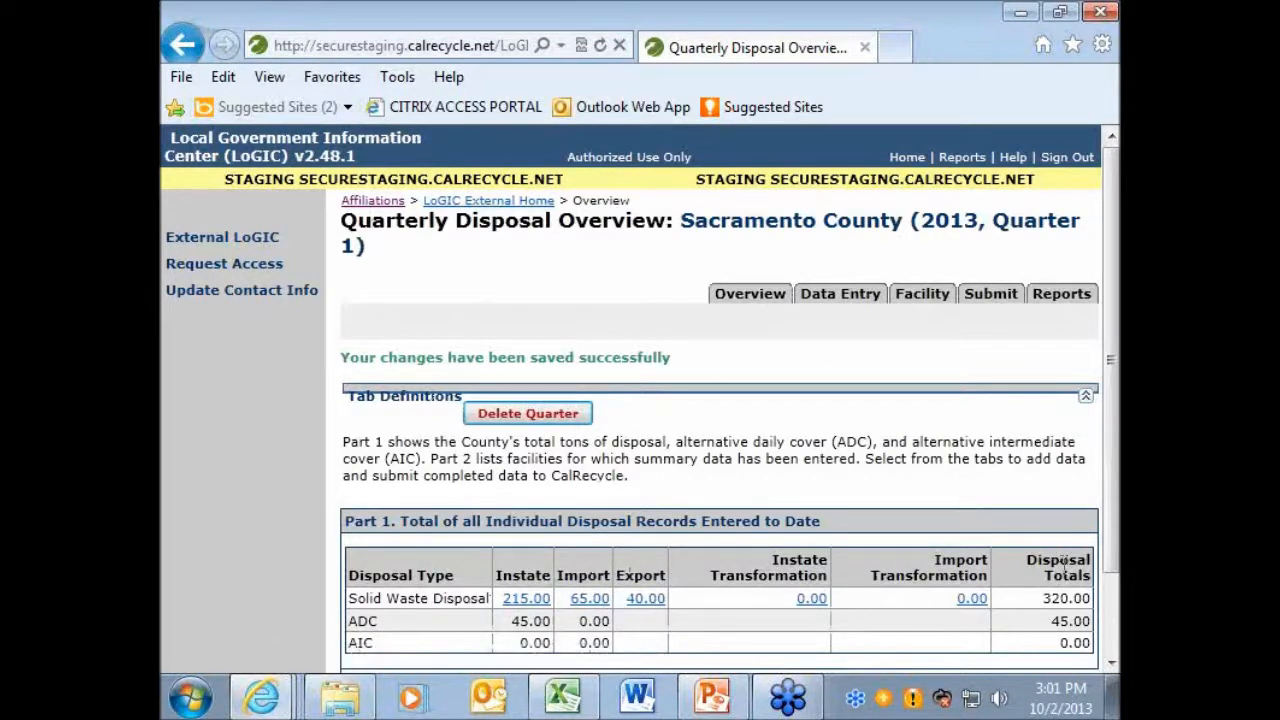
pyautogui.scroll(-2, 731, 606)
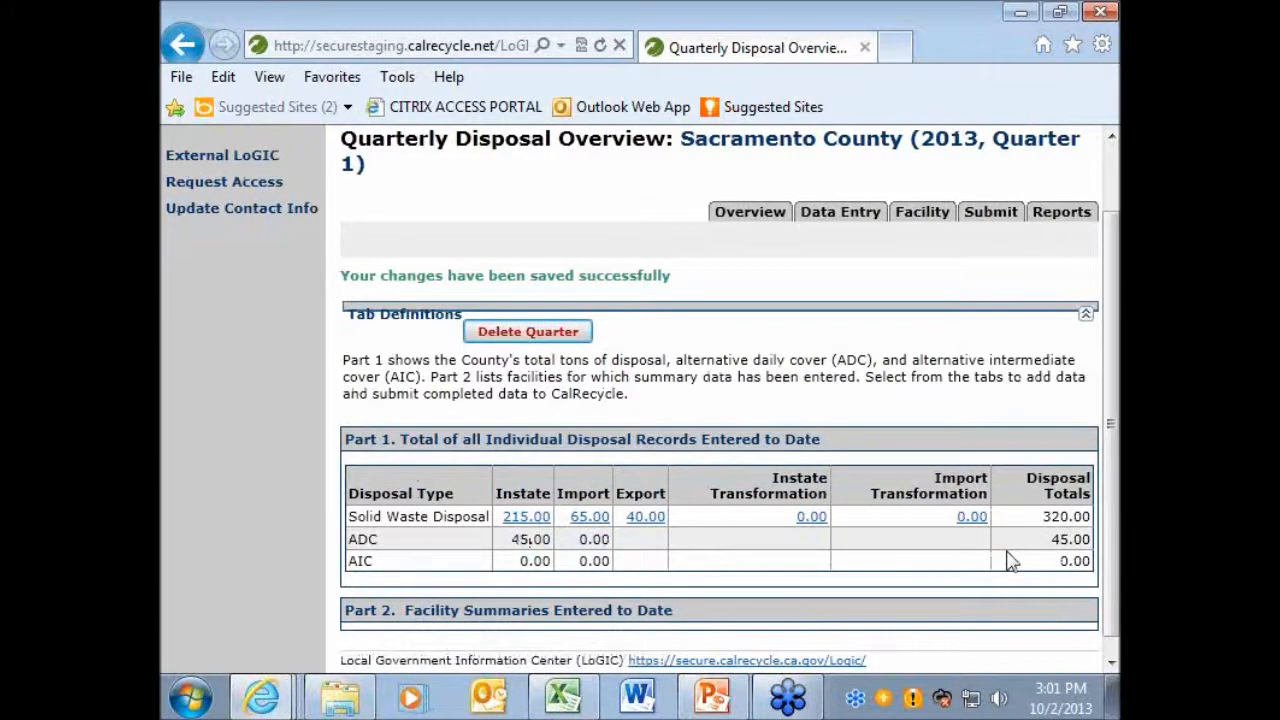
# Step: Compare the summed Disposed/Transformation Tons in N2:N9 of "1) DRS webinar upload error - Copy.xls" with LoGIC's Solid Waste Disposal total
pyautogui.click(567, 706)
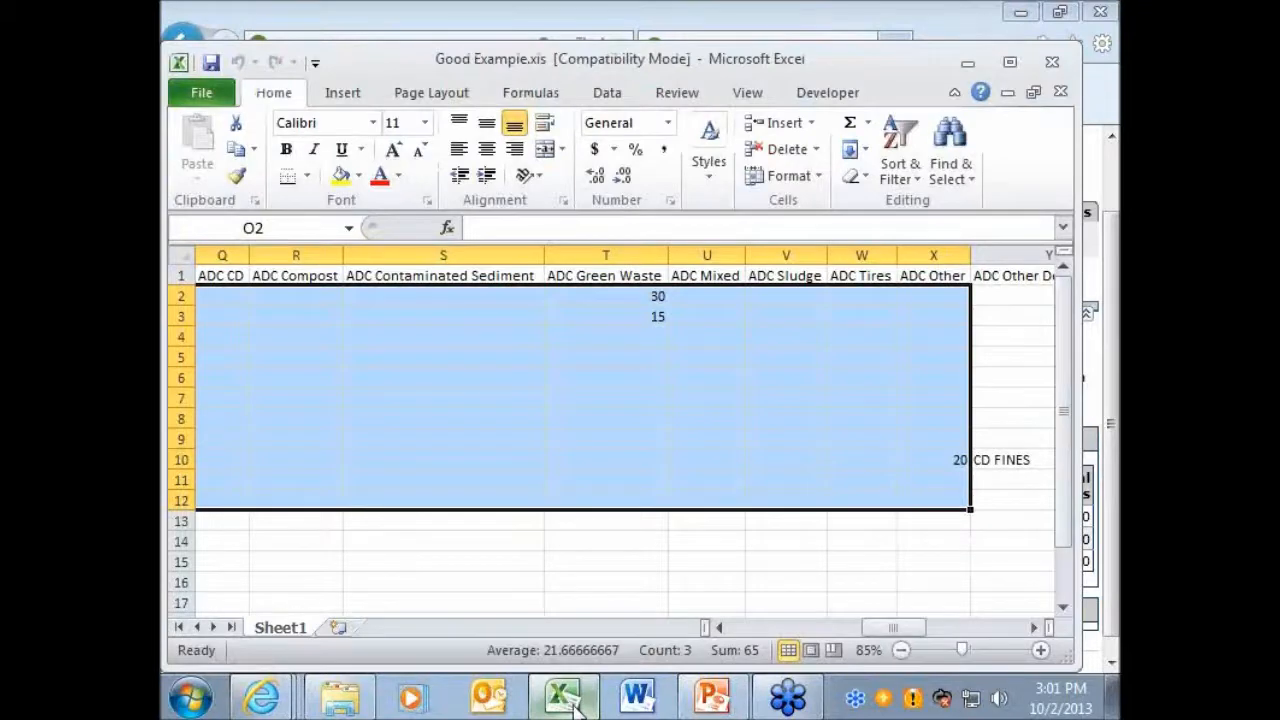
pyautogui.click(1090, 55)
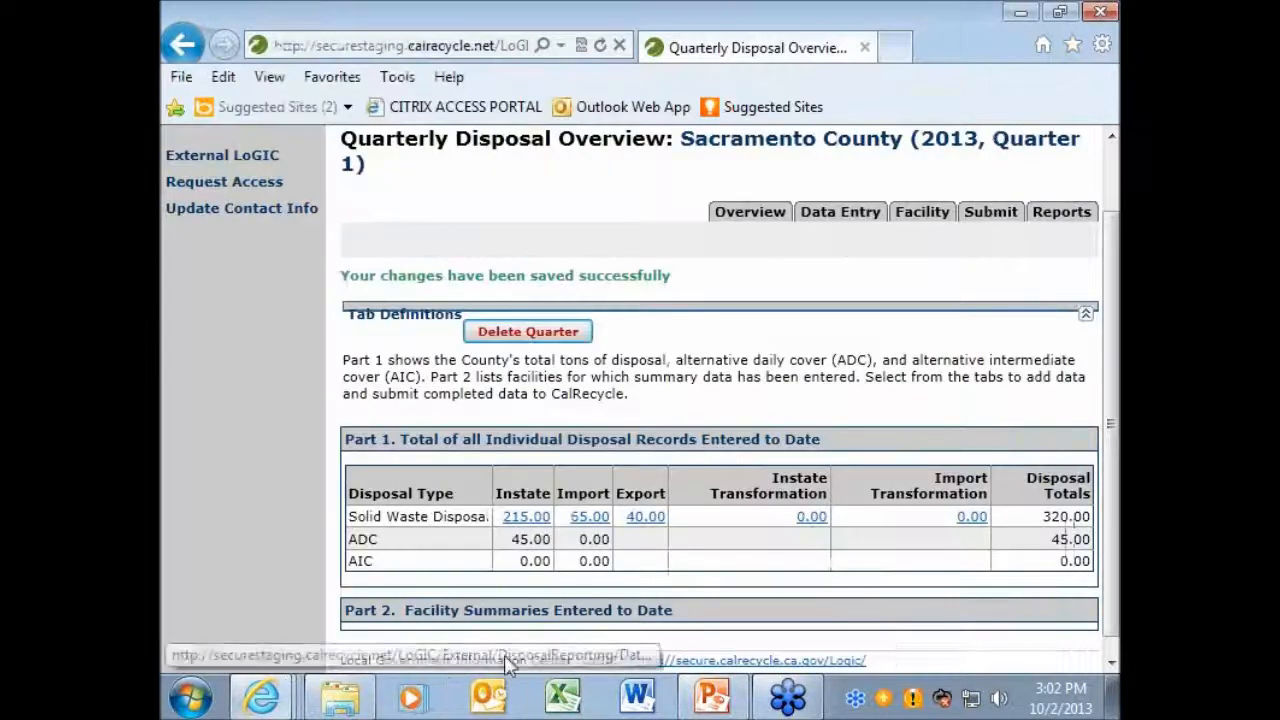
pyautogui.click(340, 708)
pyautogui.doubleClick(625, 215)
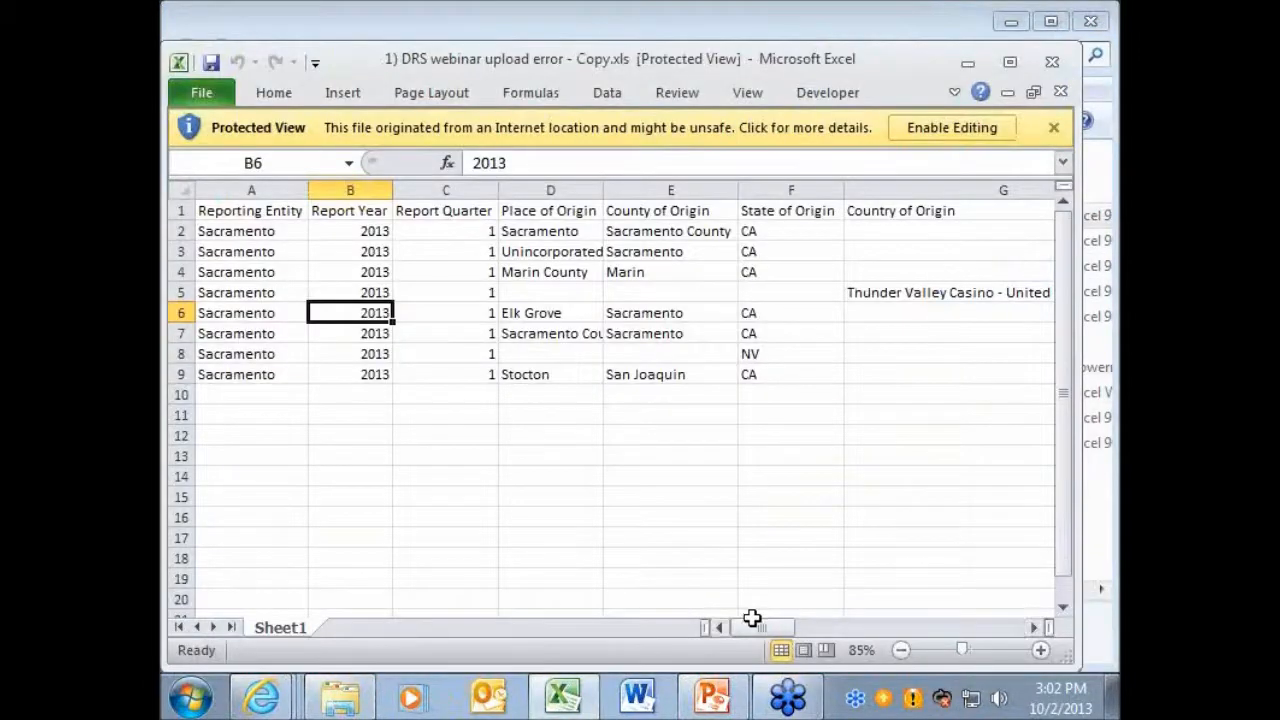
pyautogui.moveTo(752, 618); pyautogui.dragTo(839, 622)
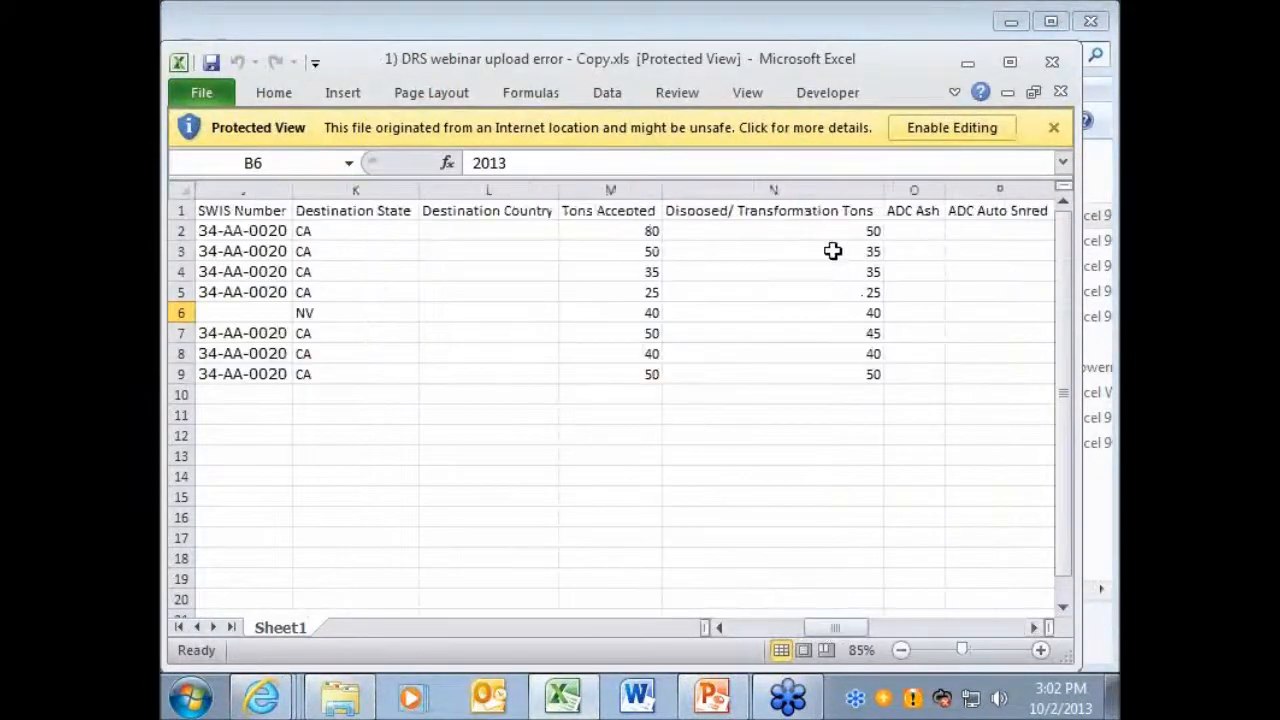
pyautogui.moveTo(829, 221); pyautogui.dragTo(840, 382)
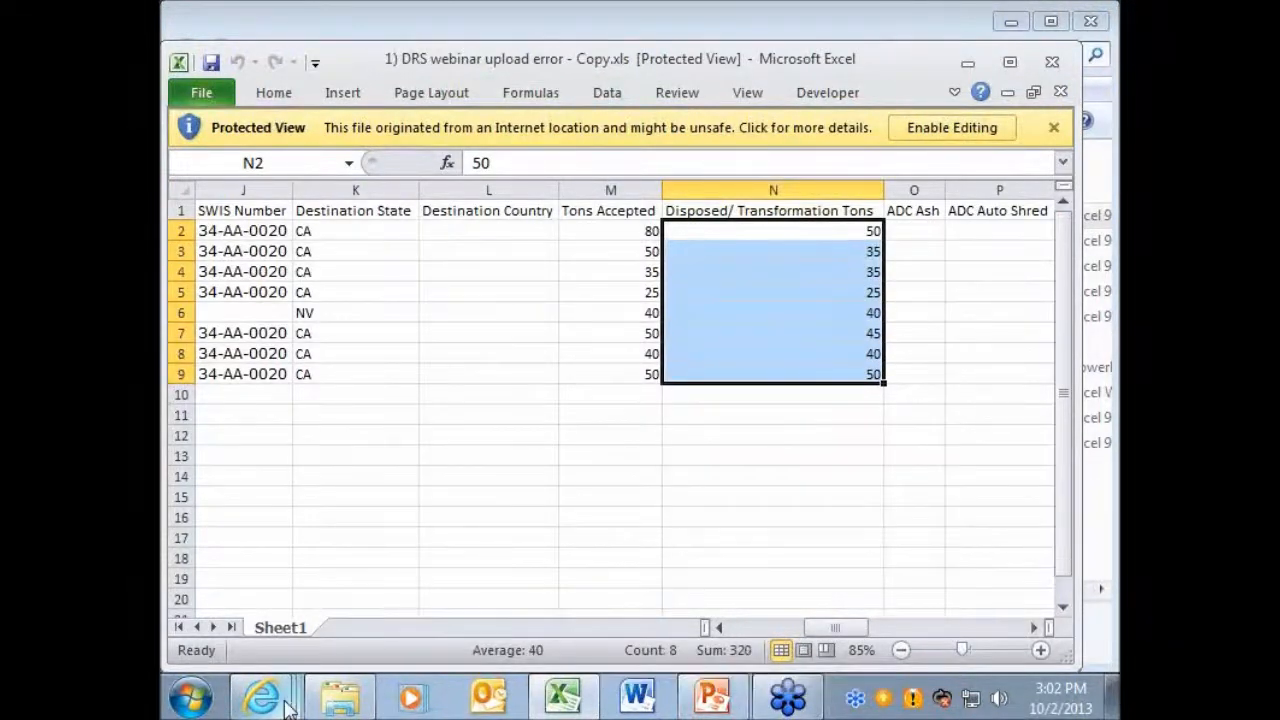
pyautogui.moveTo(288, 706)
pyautogui.click(398, 605)
pyautogui.moveTo(1040, 522); pyautogui.dragTo(1083, 527)
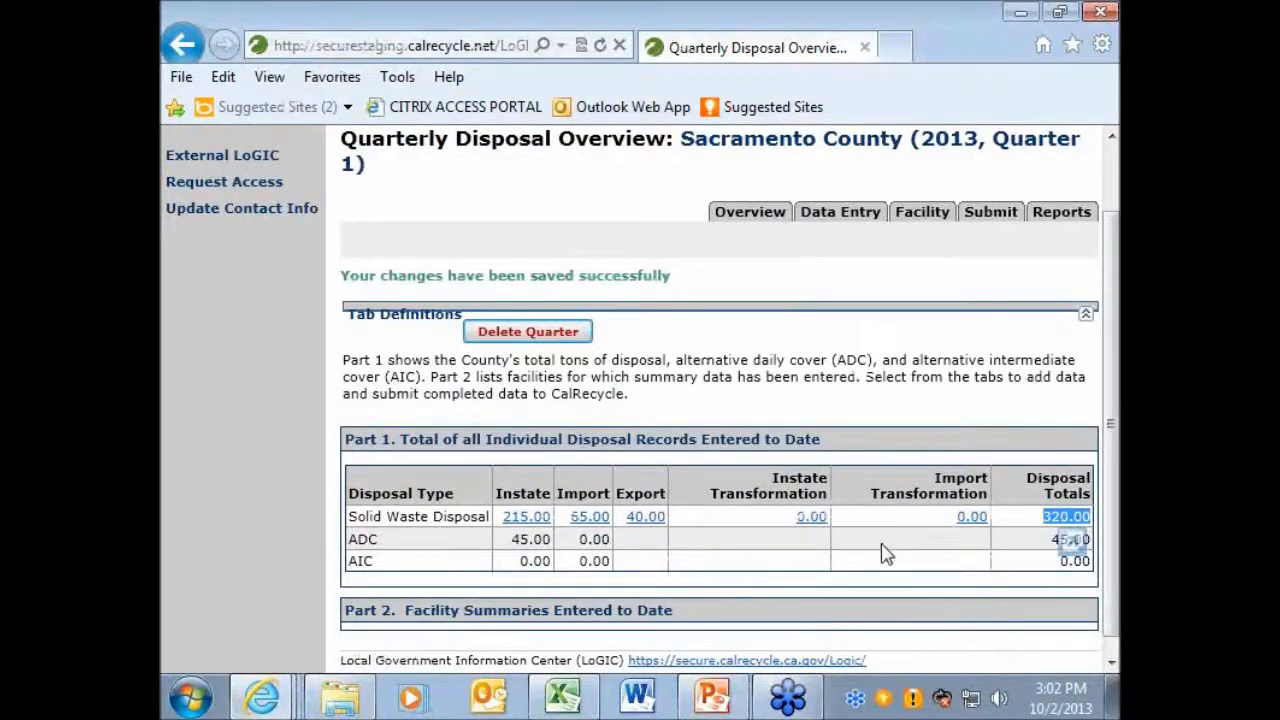
# Step: Delete all disposal records for Sacramento County's 2013 Quarter 1 and upload "2) DRS webinar upload error.xls" as the disposal report
pyautogui.click(560, 340)
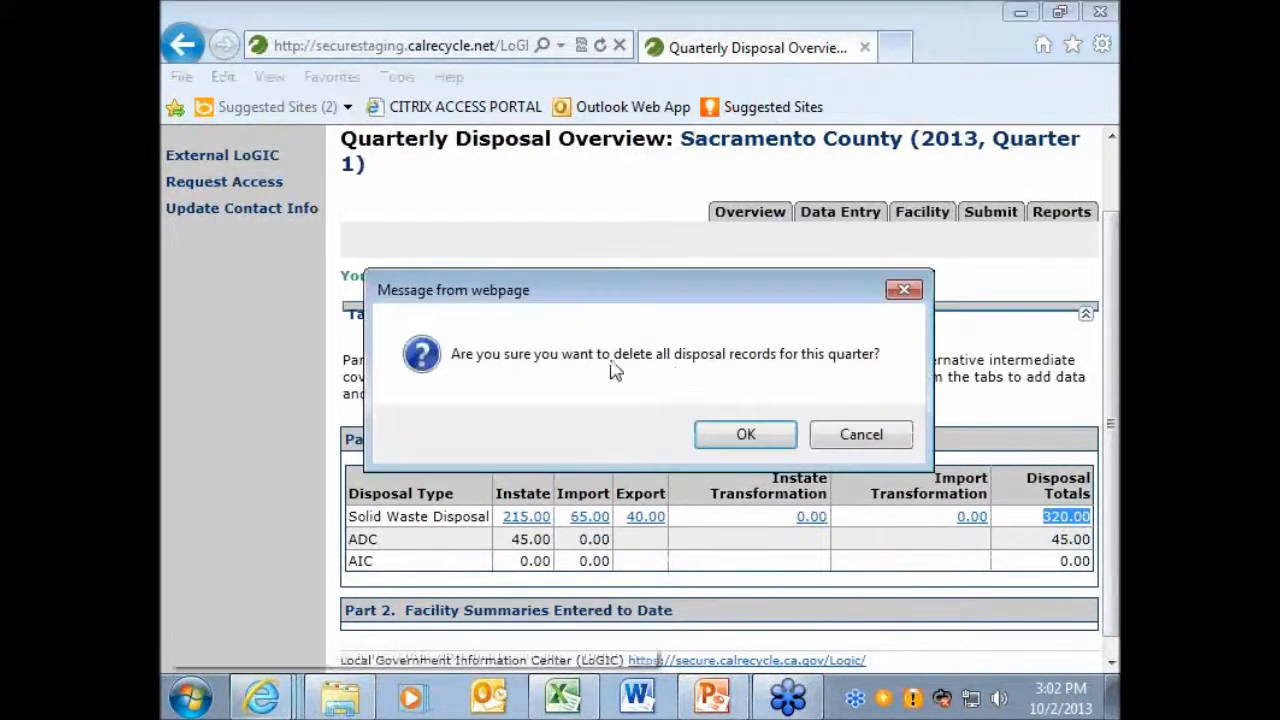
pyautogui.click(745, 440)
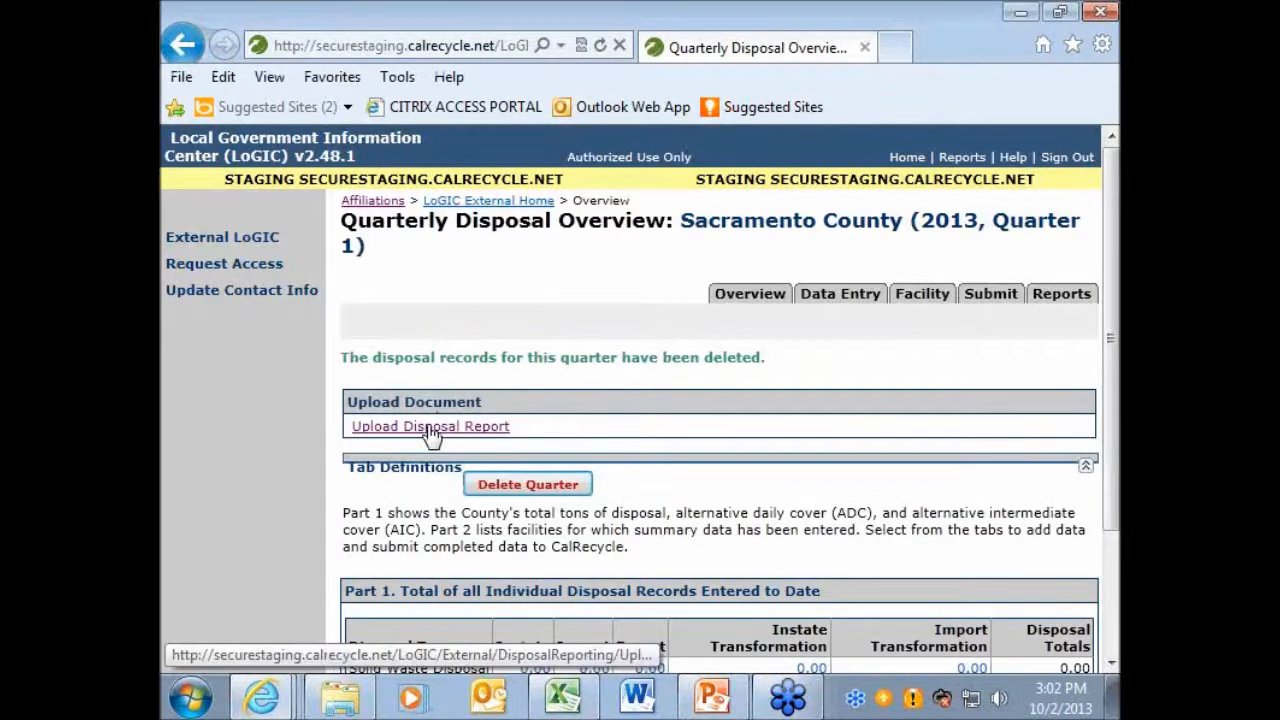
pyautogui.click(429, 428)
pyautogui.click(848, 340)
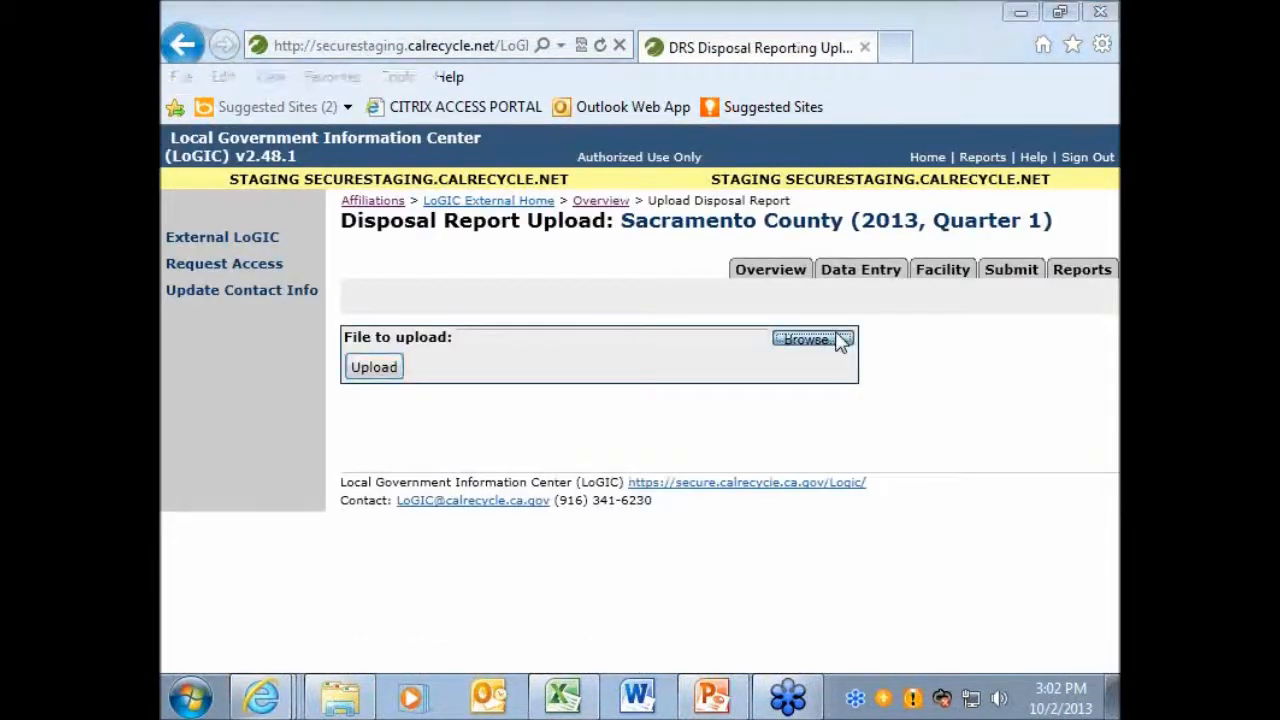
pyautogui.doubleClick(598, 242)
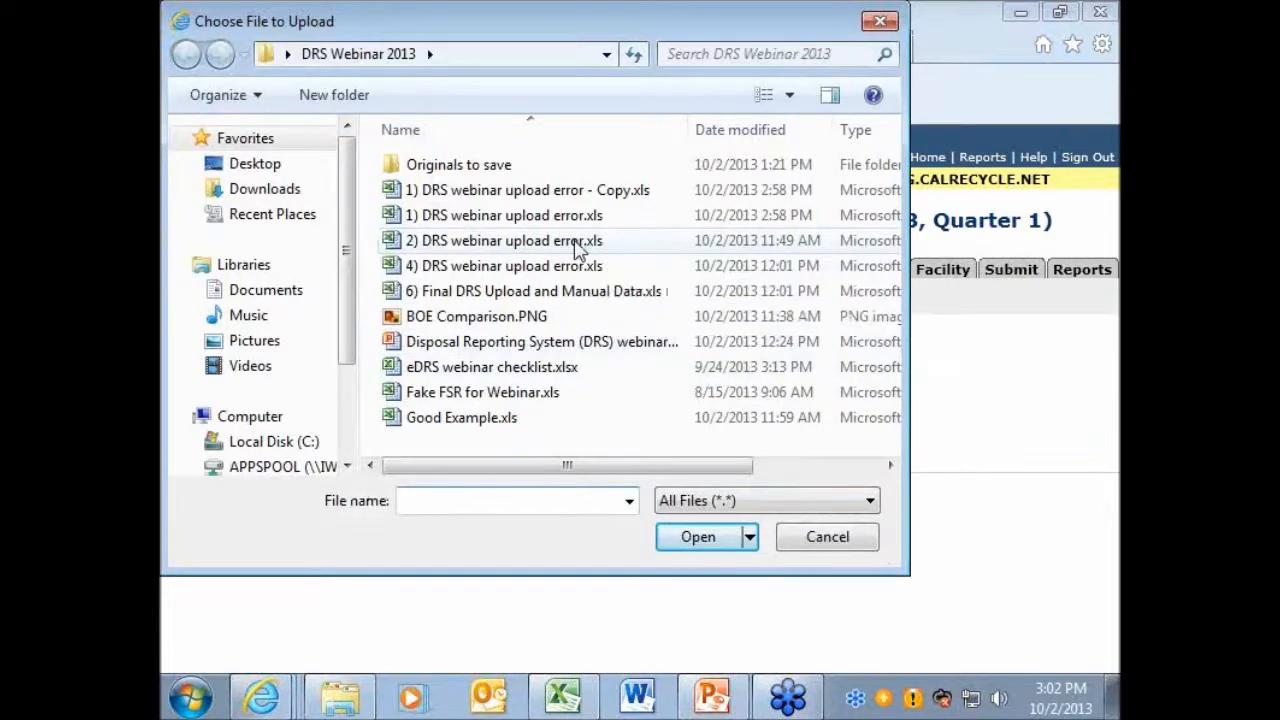
pyautogui.click(372, 369)
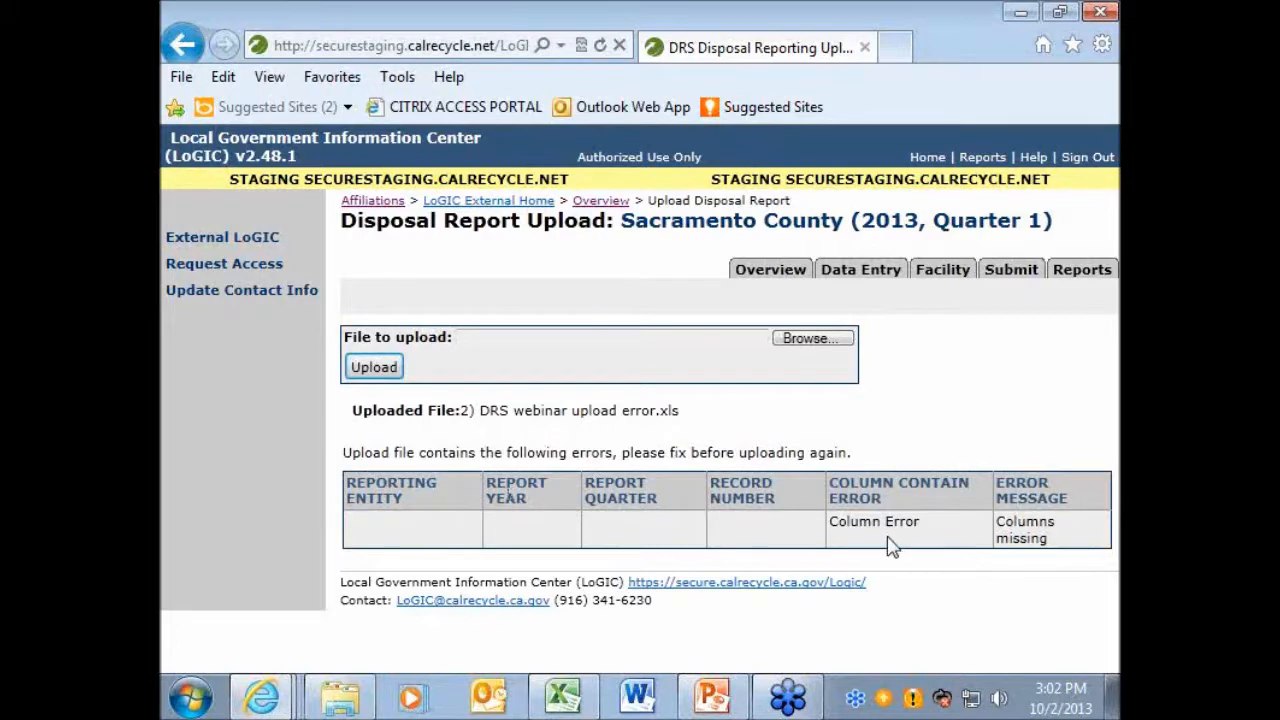
# Step: Close the open Excel workbooks, then open "2) DRS webinar upload error.xls" from the folder and enable editing
pyautogui.rightClick(562, 697)
pyautogui.click(577, 649)
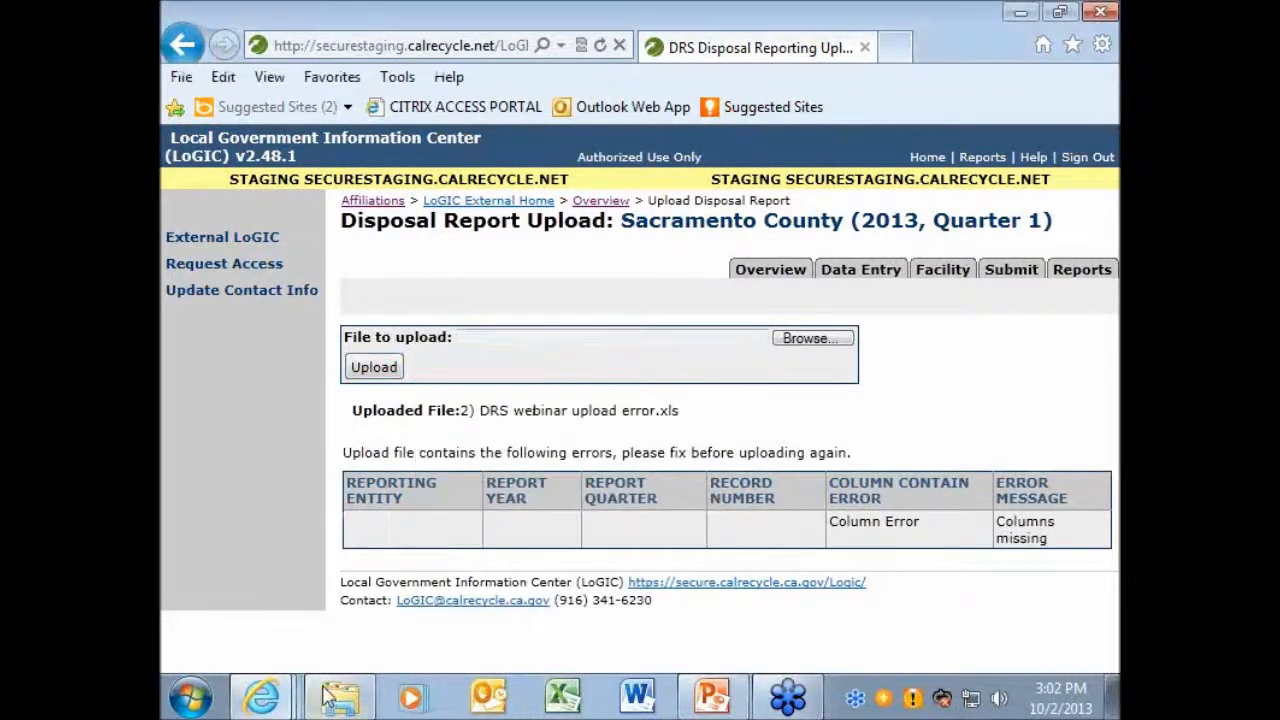
pyautogui.click(340, 697)
pyautogui.doubleClick(608, 266)
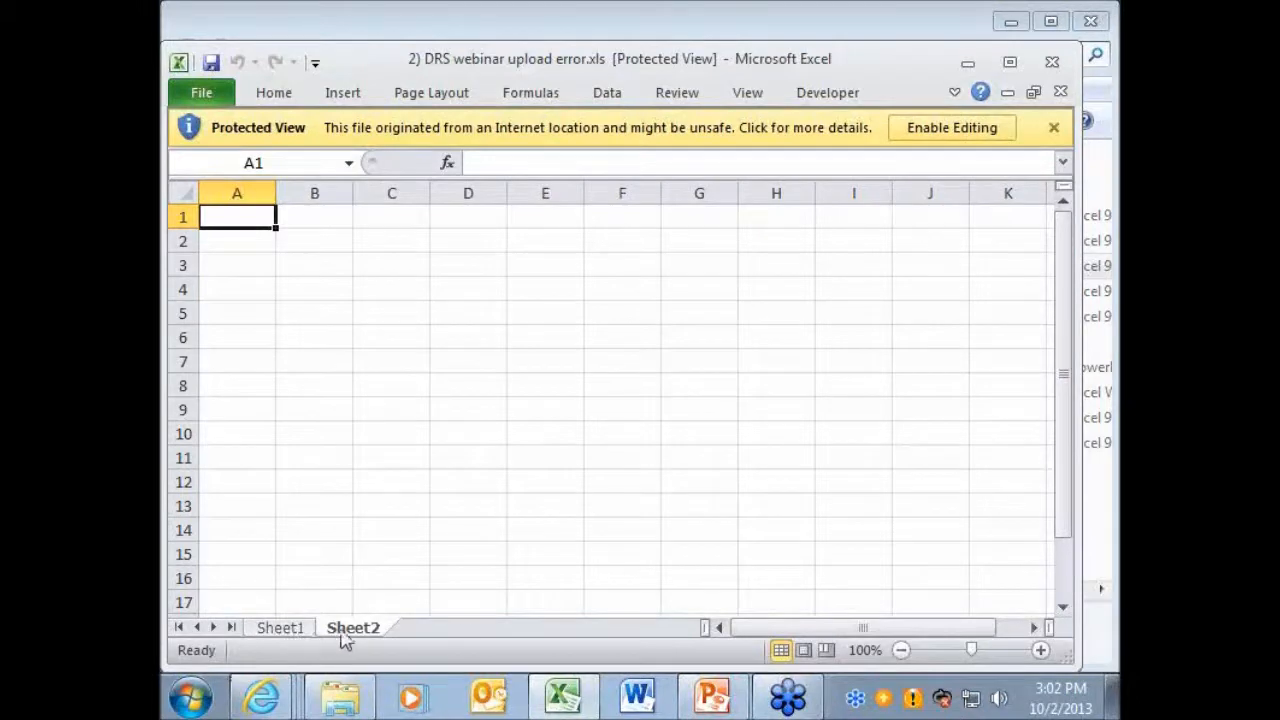
pyautogui.click(922, 132)
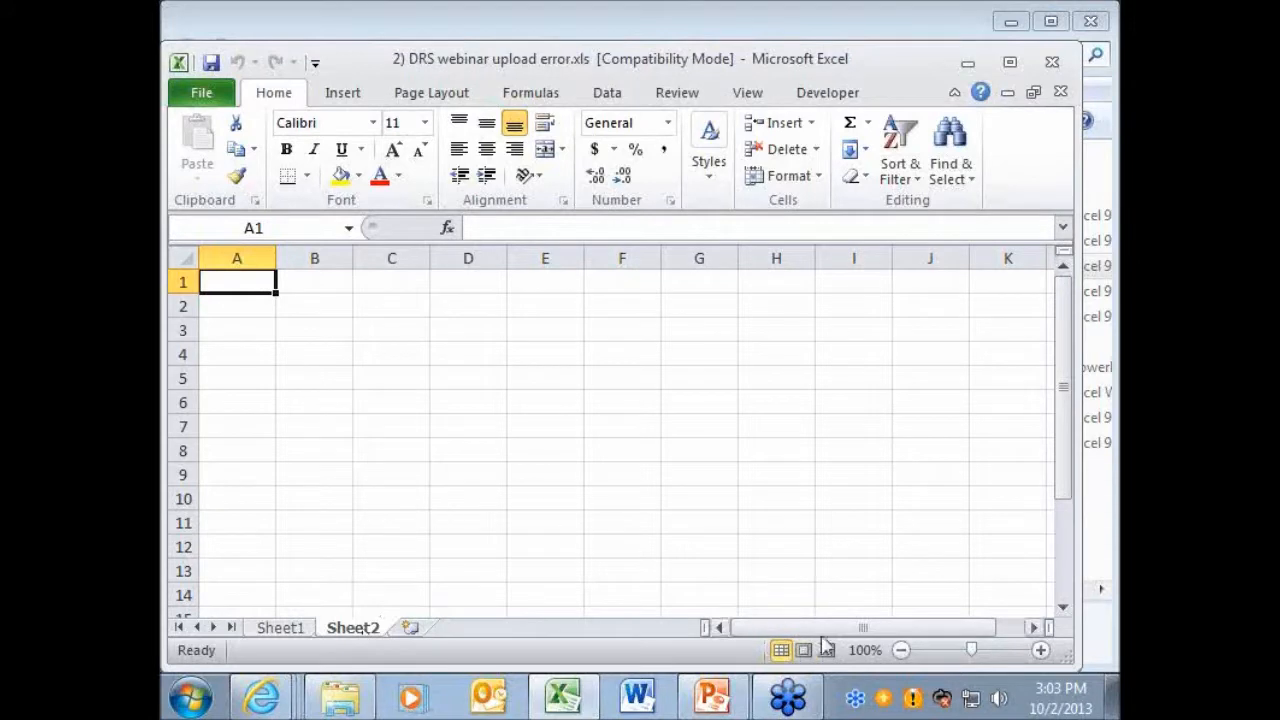
# Step: Delete the empty Sheet2 from the workbook
pyautogui.moveTo(1062, 427); pyautogui.dragTo(1055, 398)
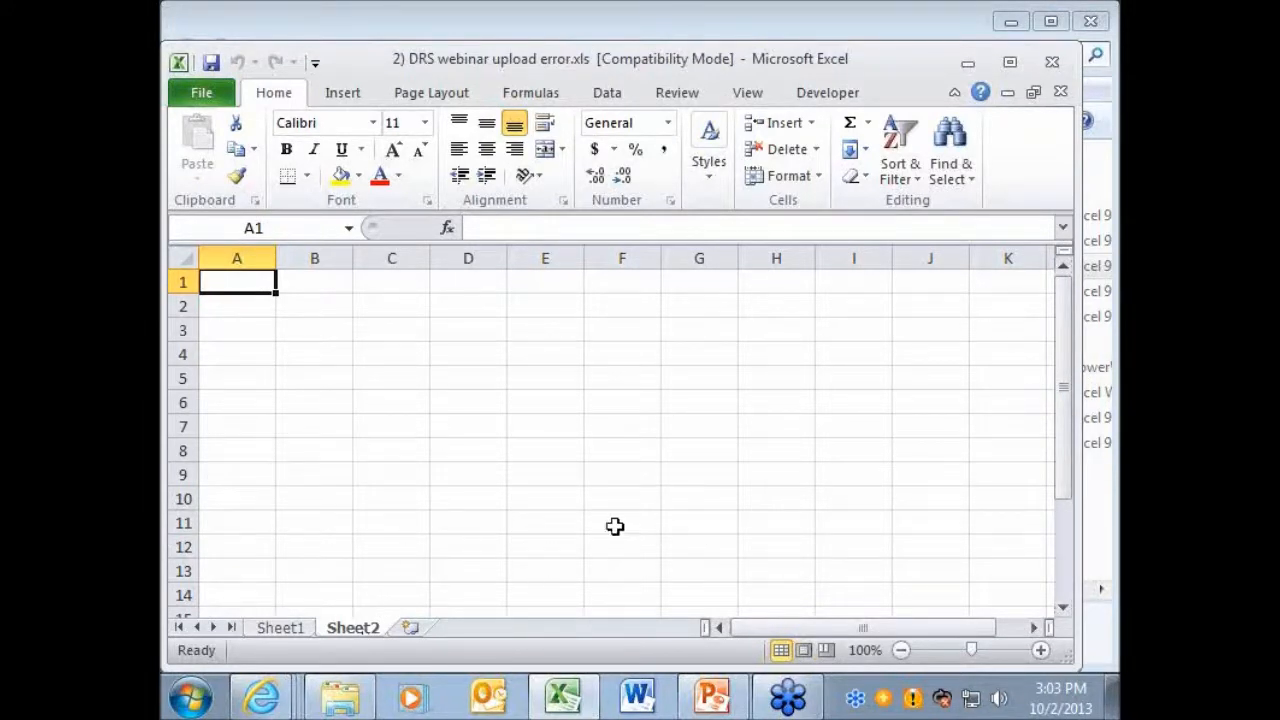
pyautogui.rightClick(362, 627)
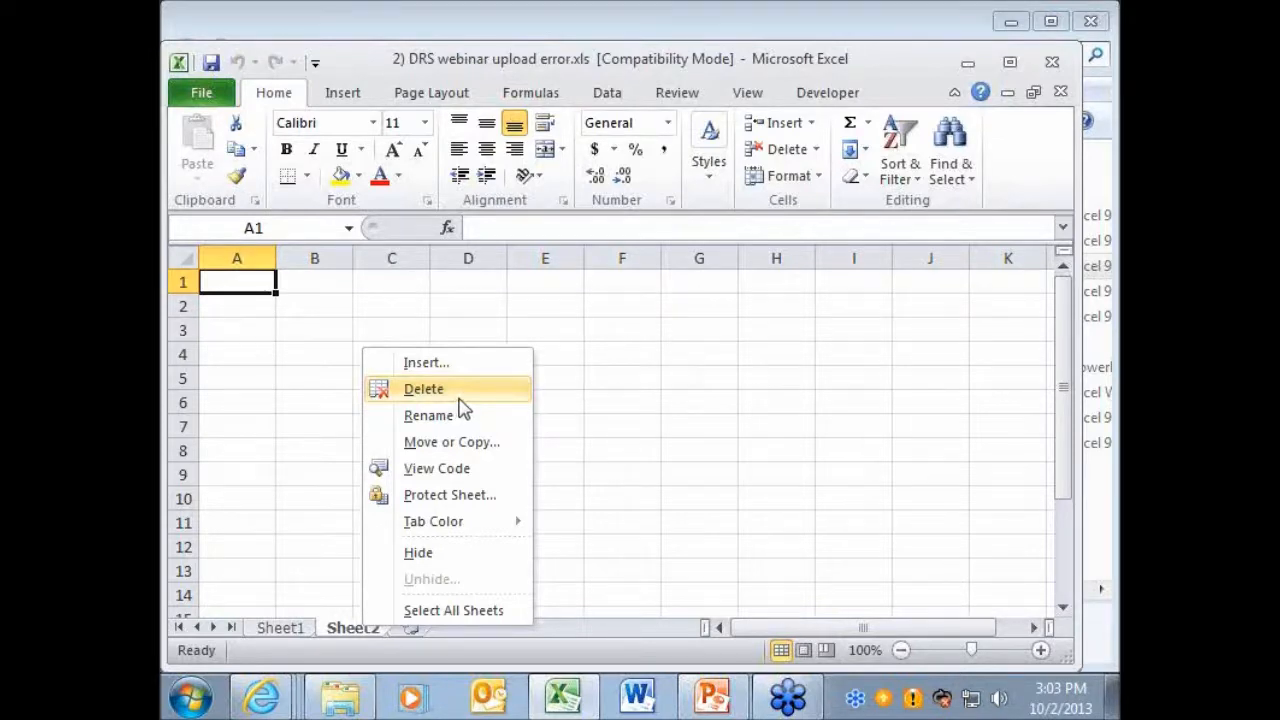
pyautogui.click(460, 397)
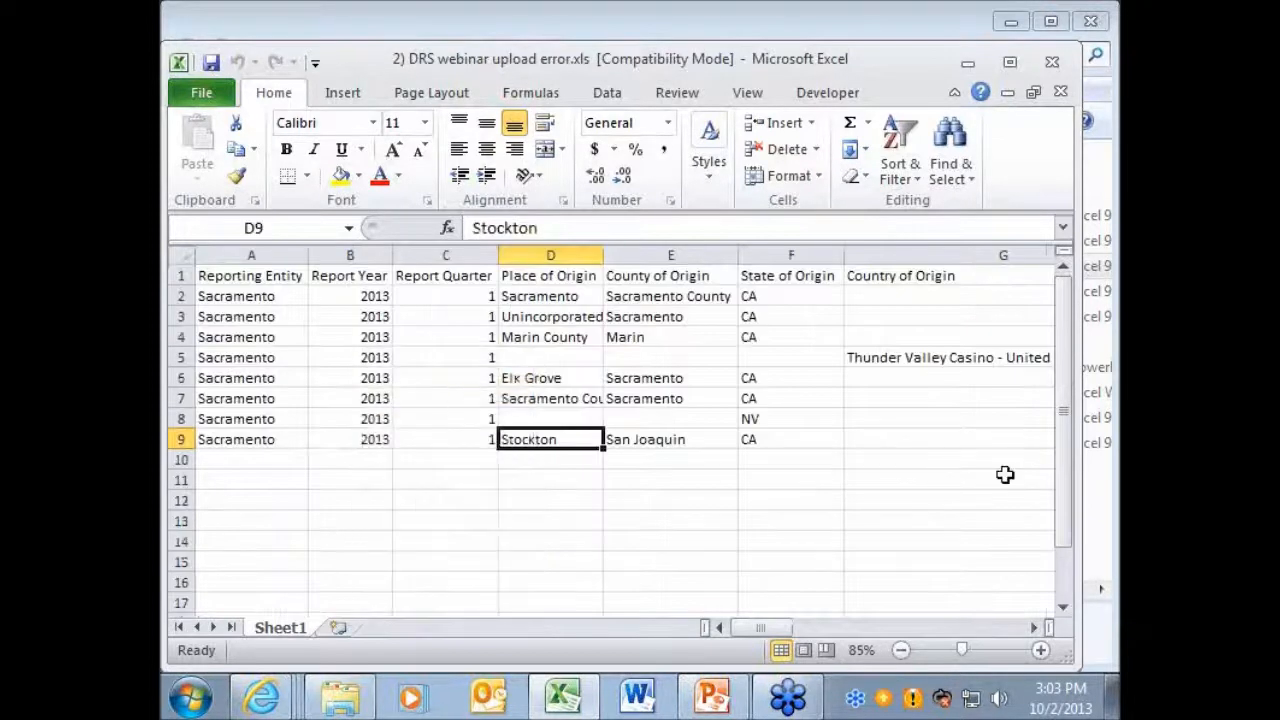
# Step: Check the blank rows below the data on Sheet1 and delete the extra Beneficial Reuse column AK
pyautogui.moveTo(770, 628); pyautogui.dragTo(766, 634)
pyautogui.moveTo(181, 459); pyautogui.dragTo(181, 562)
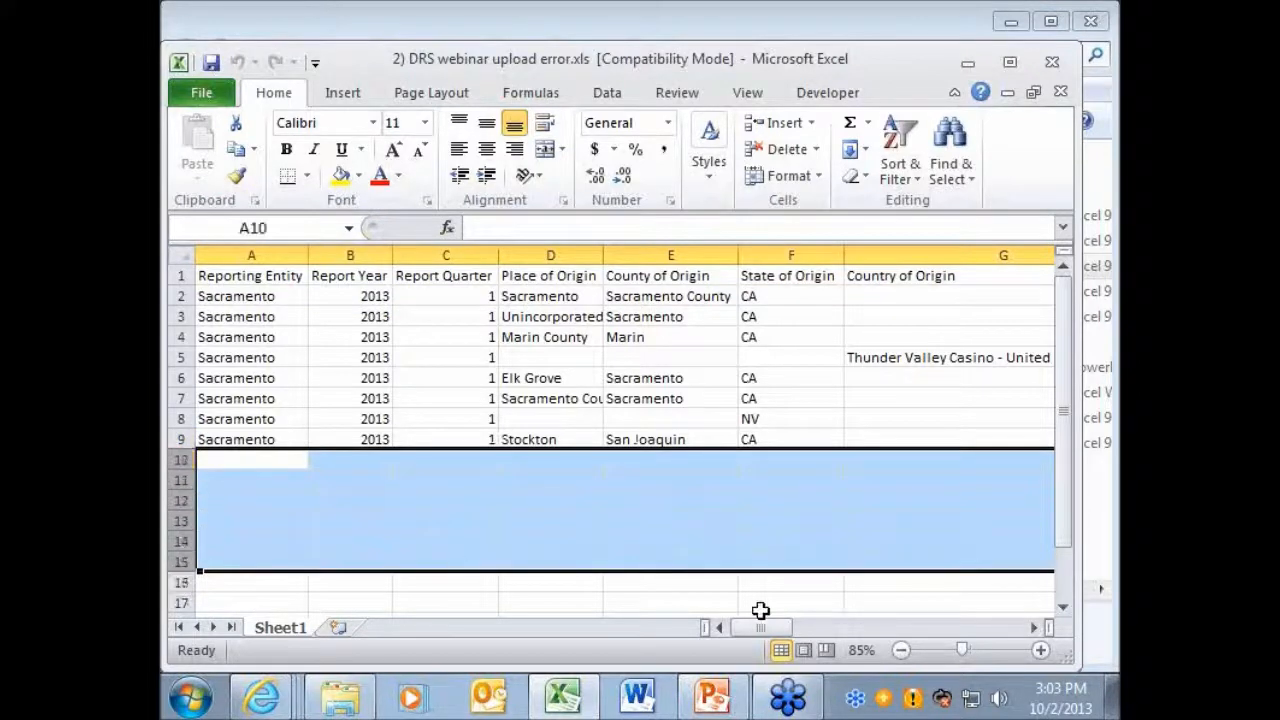
pyautogui.moveTo(758, 627); pyautogui.dragTo(1037, 614)
pyautogui.click(1035, 627)
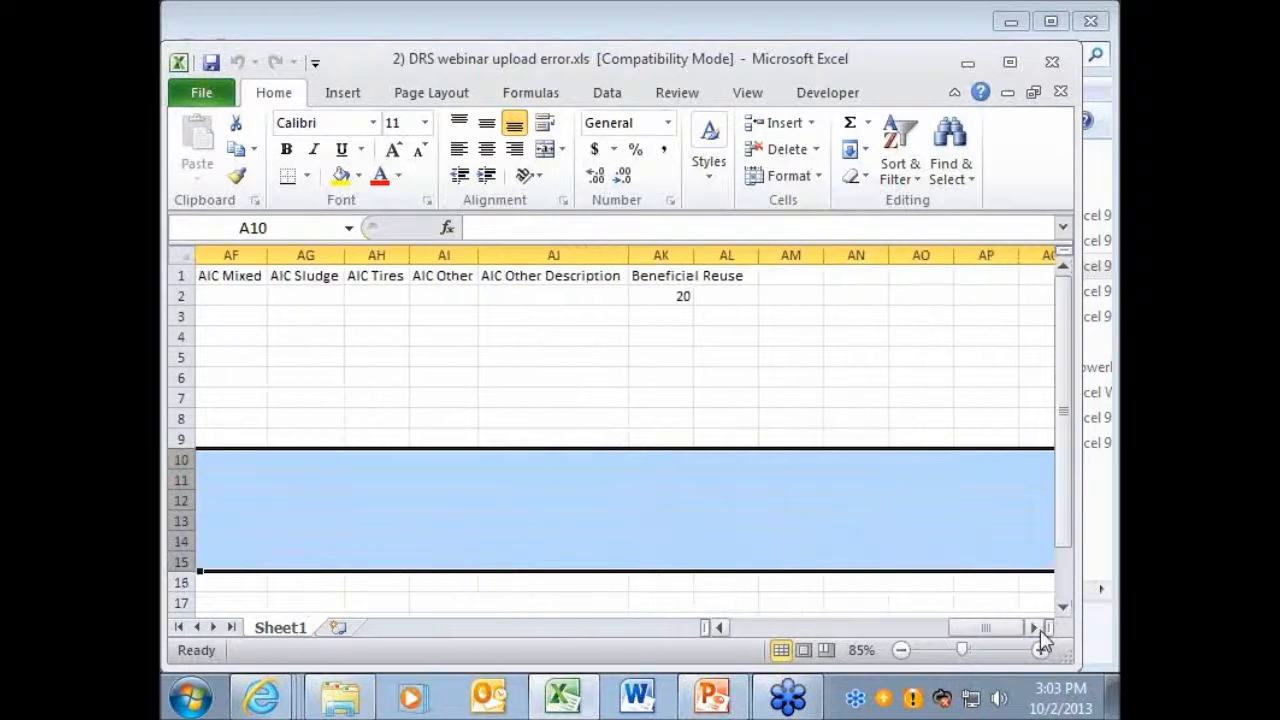
pyautogui.click(662, 256)
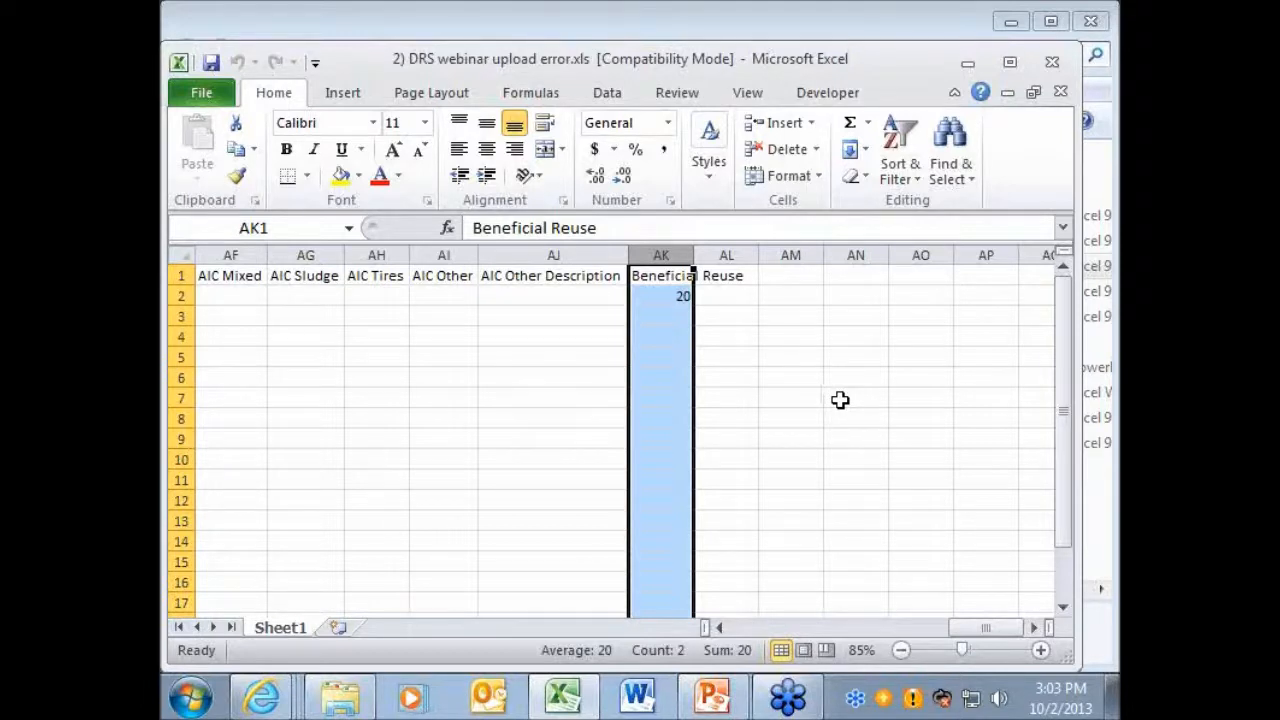
pyautogui.rightClick(680, 262)
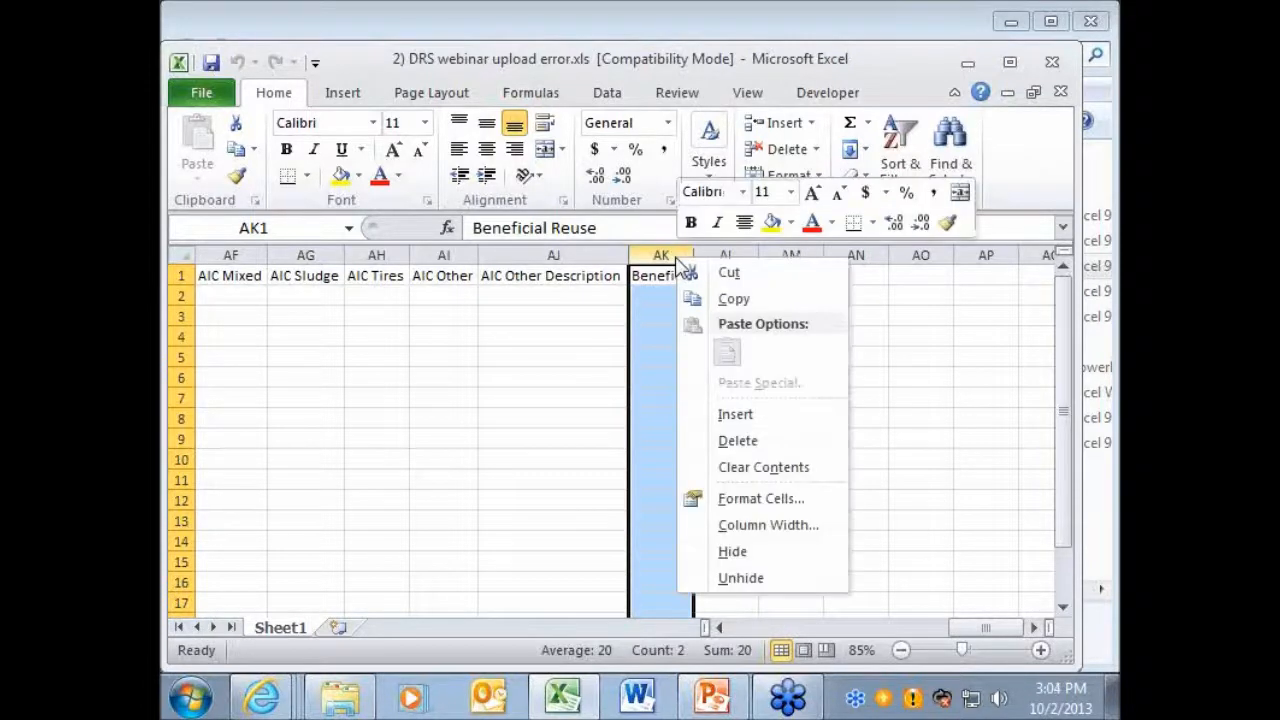
pyautogui.click(735, 441)
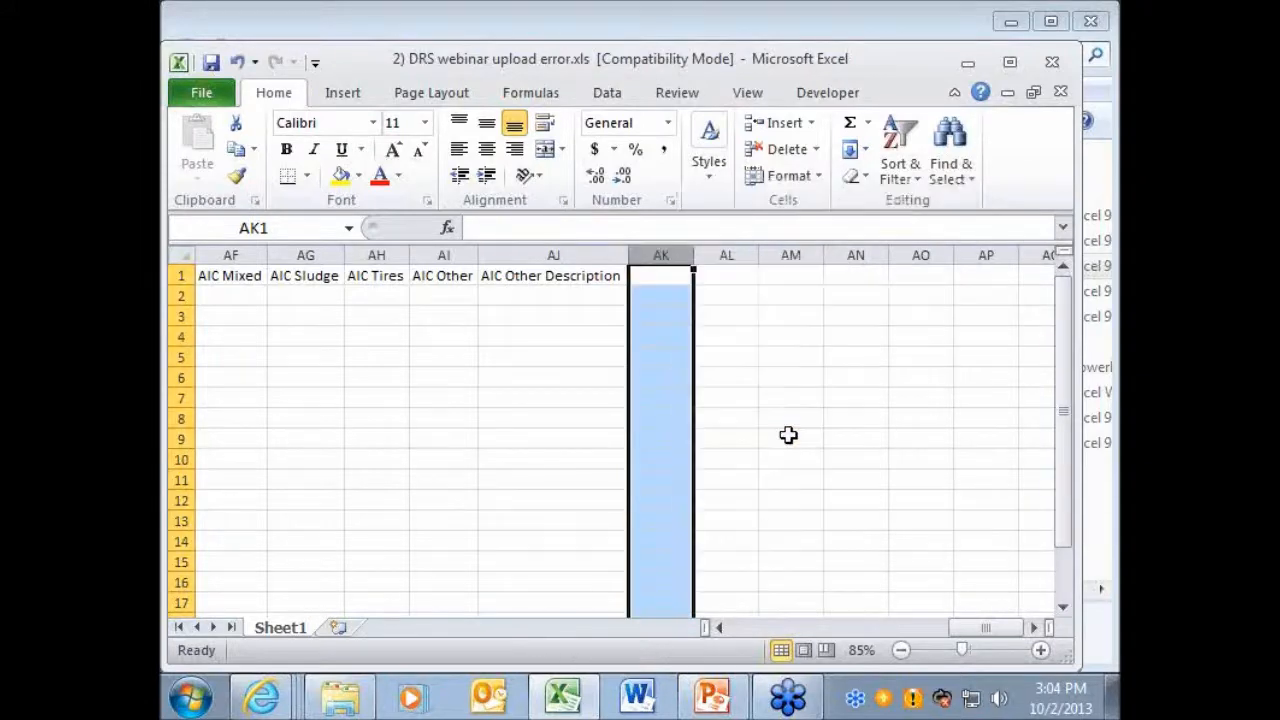
# Step: Check rows 10 to 16 and the tons columns, then review the upload error on LoGIC's Disposal Report Upload page
pyautogui.moveTo(985, 627); pyautogui.dragTo(760, 627)
pyautogui.moveTo(181, 460); pyautogui.dragTo(181, 584)
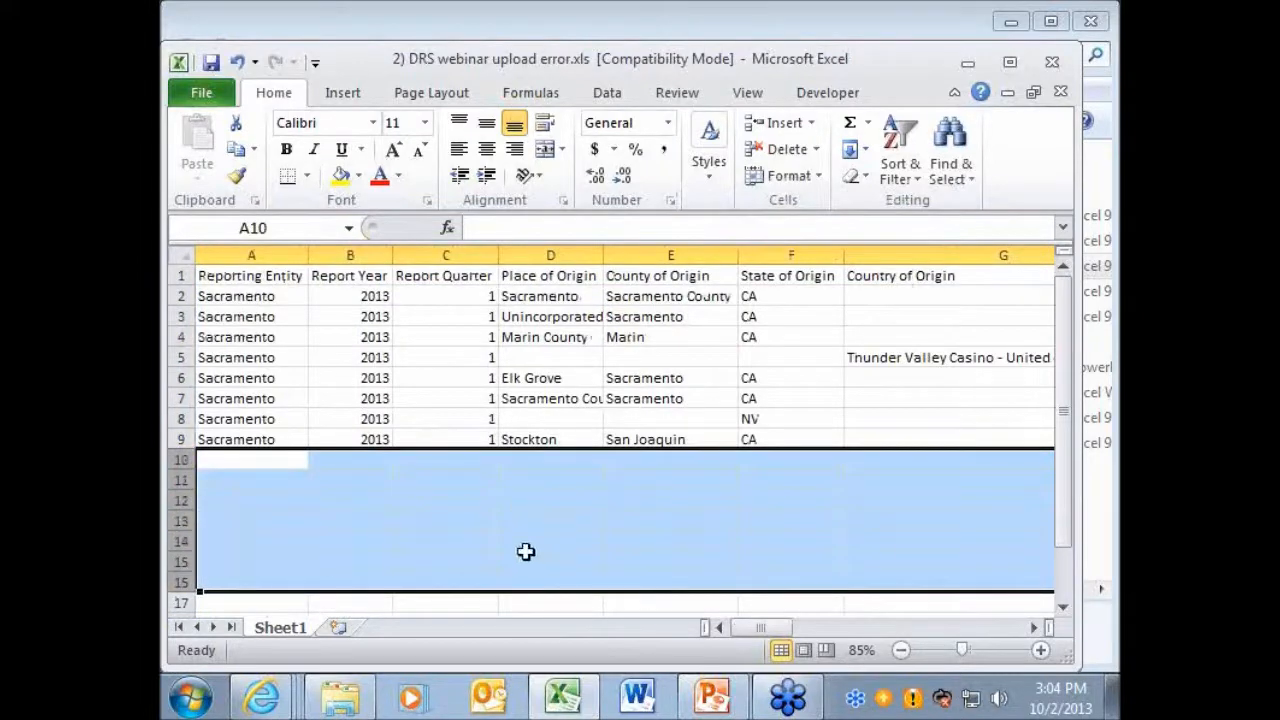
pyautogui.moveTo(772, 628); pyautogui.dragTo(848, 635)
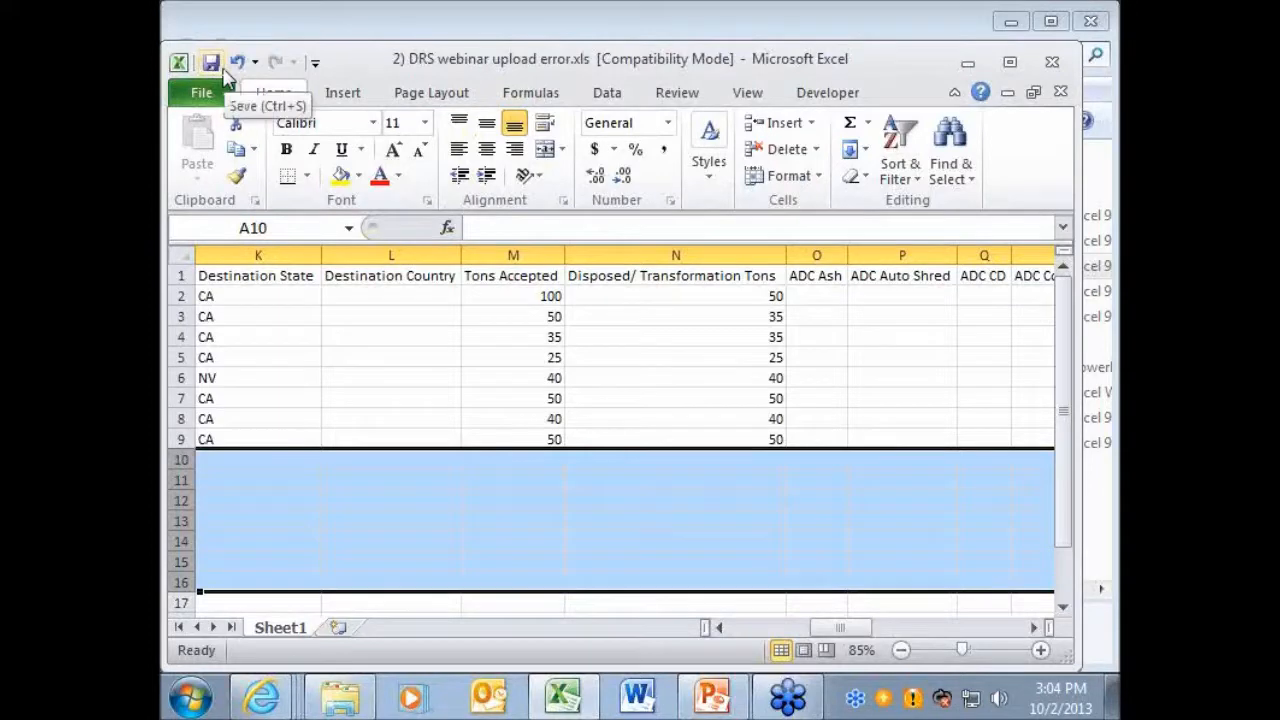
pyautogui.click(262, 697)
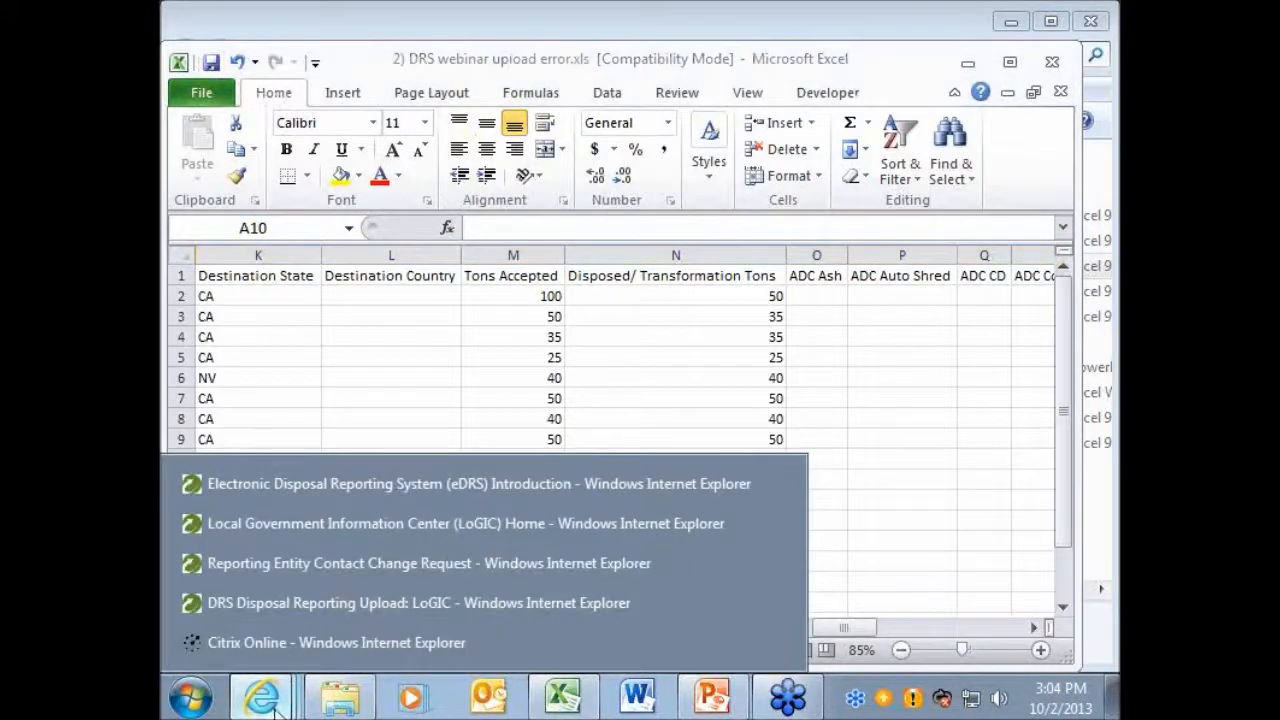
pyautogui.click(519, 603)
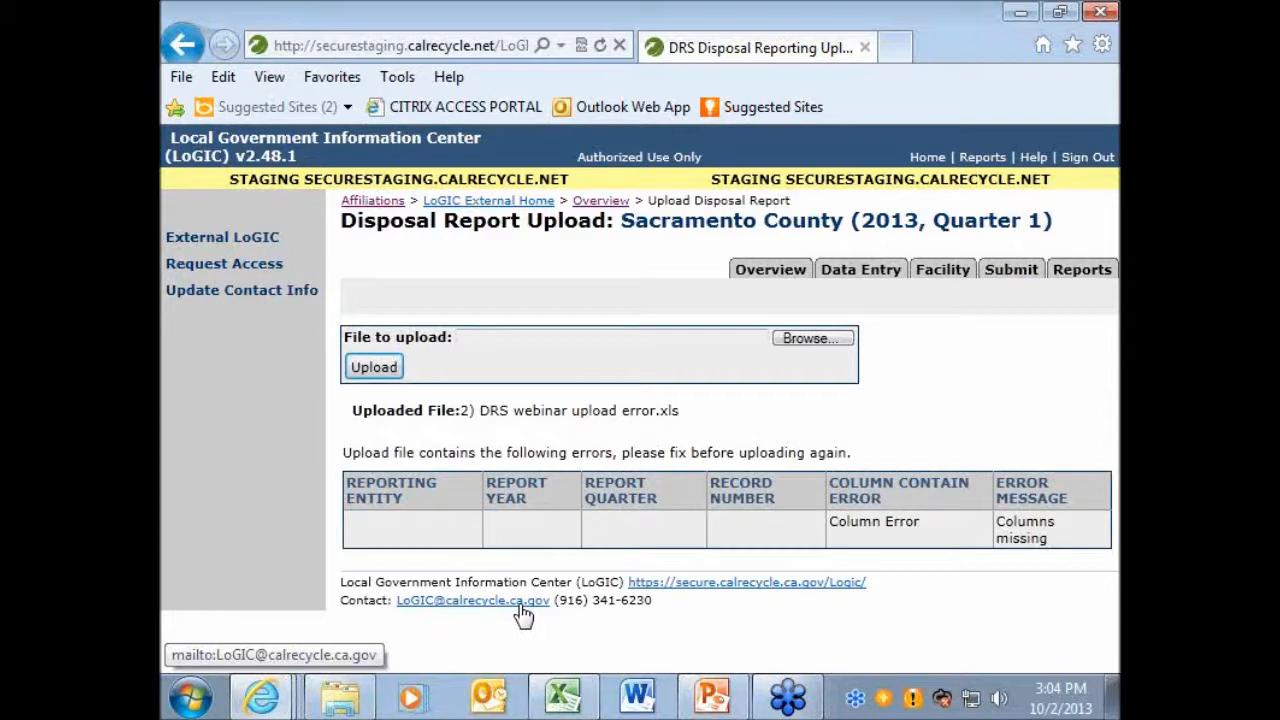
# Step: Return to the Excel workbook and examine the ADC Other, ADC Other Description and AIC columns through the last header
pyautogui.click(562, 697)
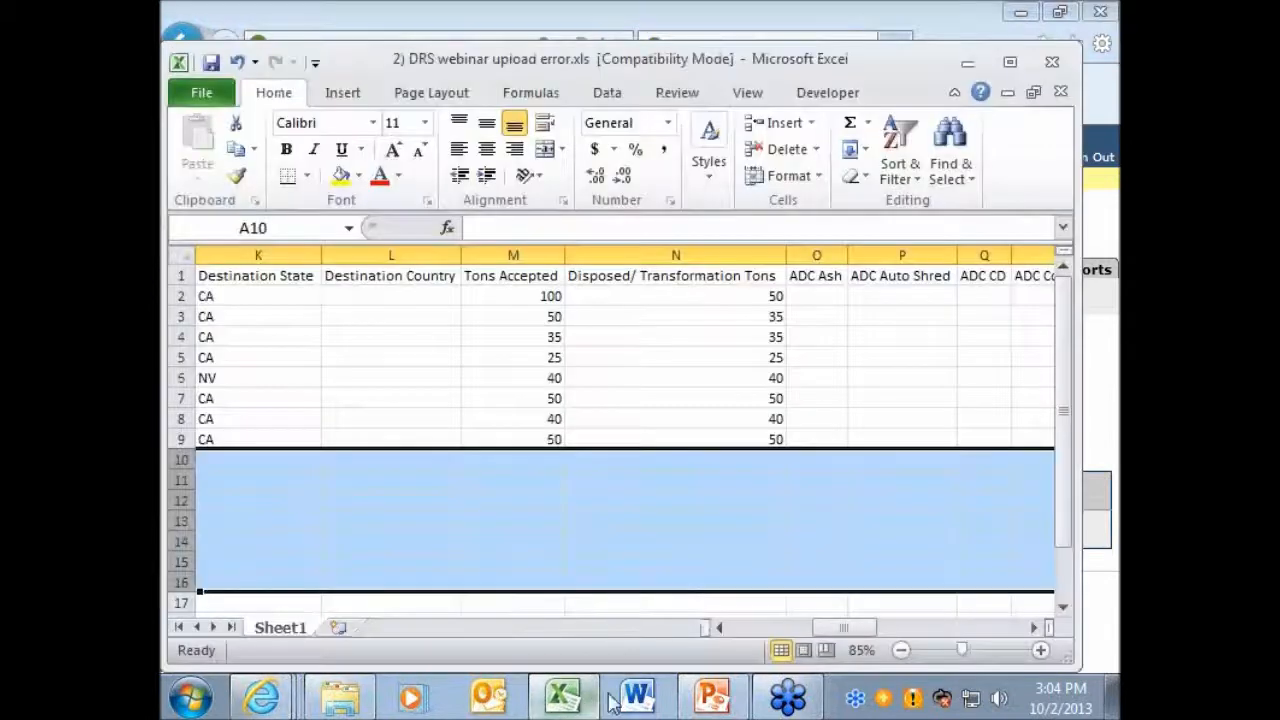
pyautogui.click(1036, 630)
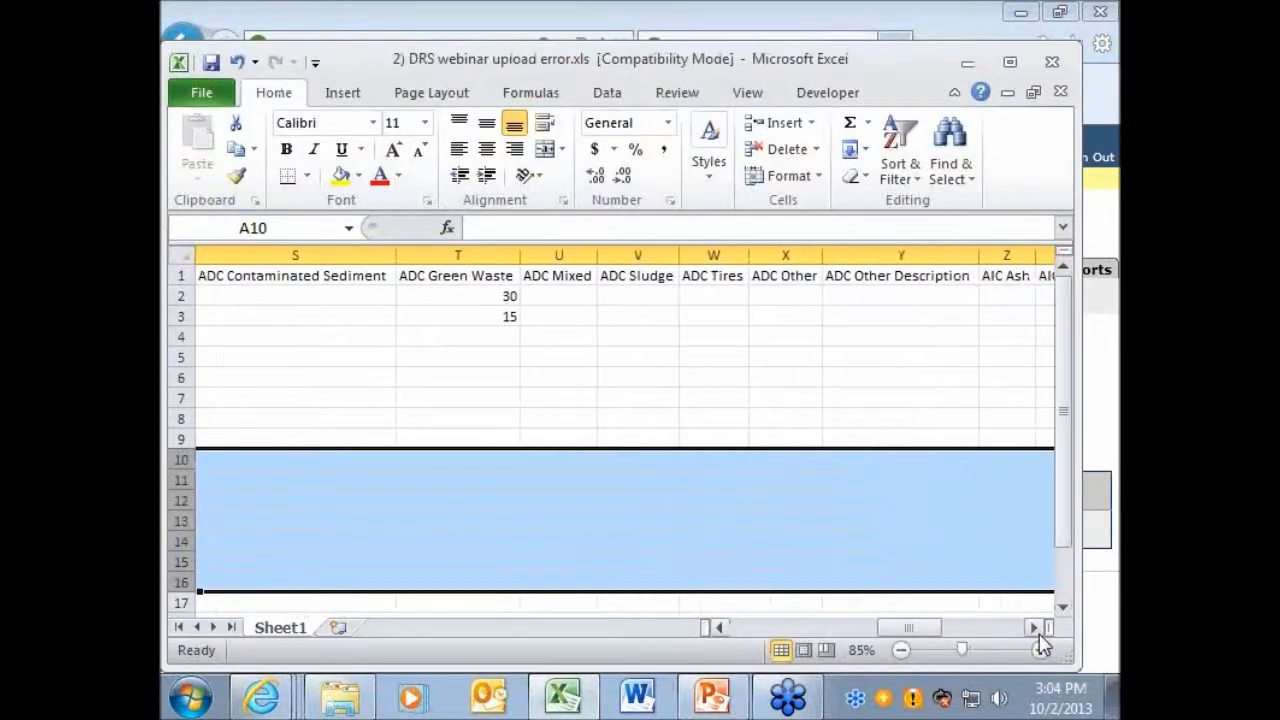
pyautogui.moveTo(788, 292); pyautogui.dragTo(793, 404)
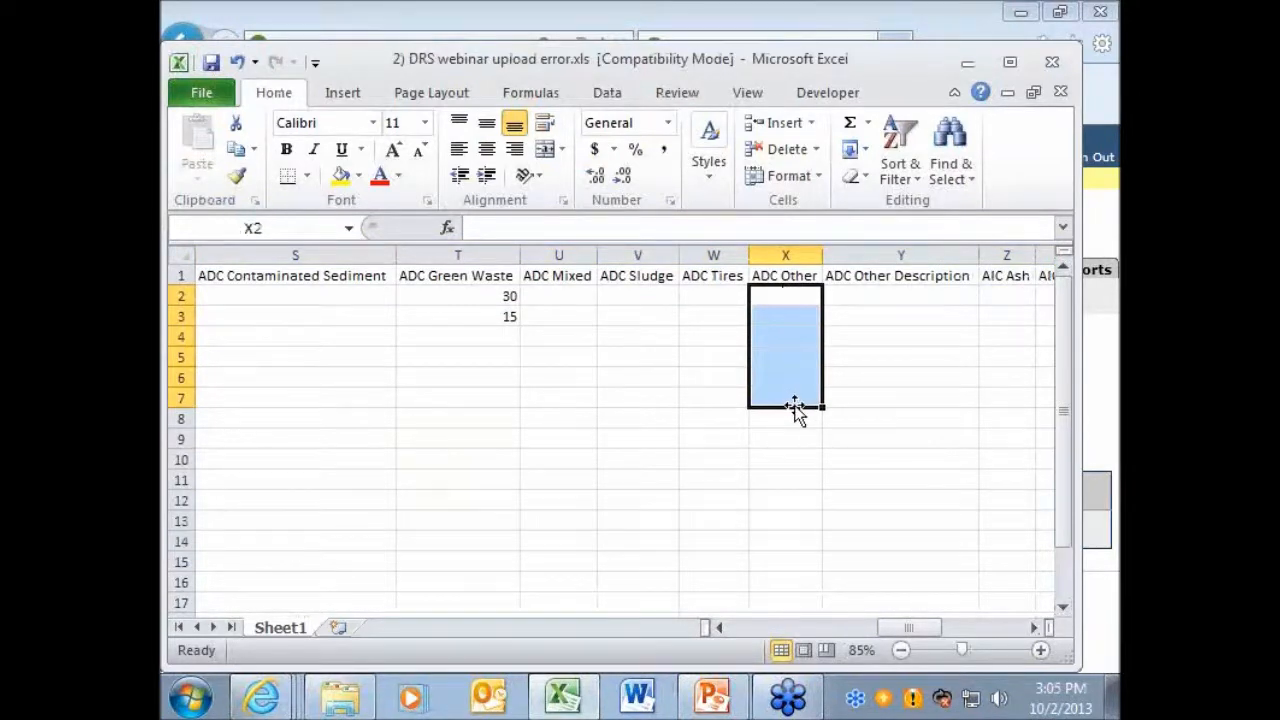
pyautogui.moveTo(909, 300); pyautogui.dragTo(907, 376)
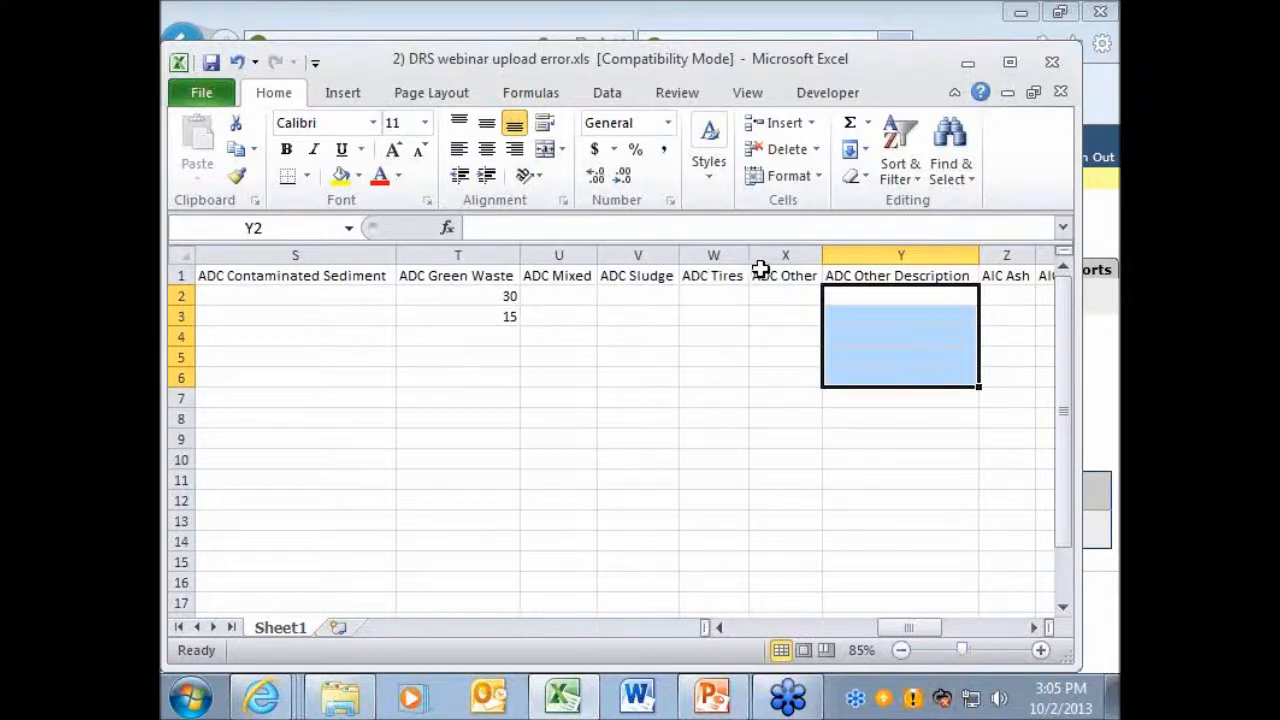
pyautogui.moveTo(737, 274); pyautogui.dragTo(612, 276)
pyautogui.click(578, 310)
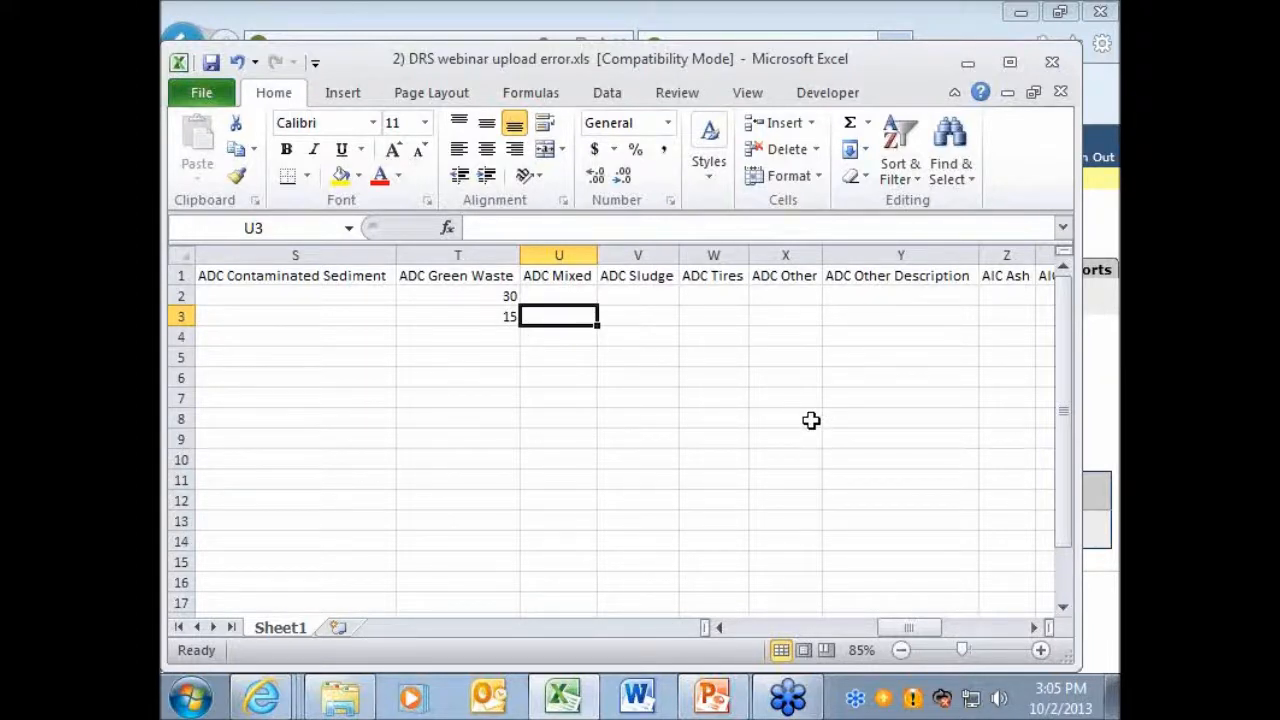
pyautogui.moveTo(908, 627); pyautogui.dragTo(1020, 633)
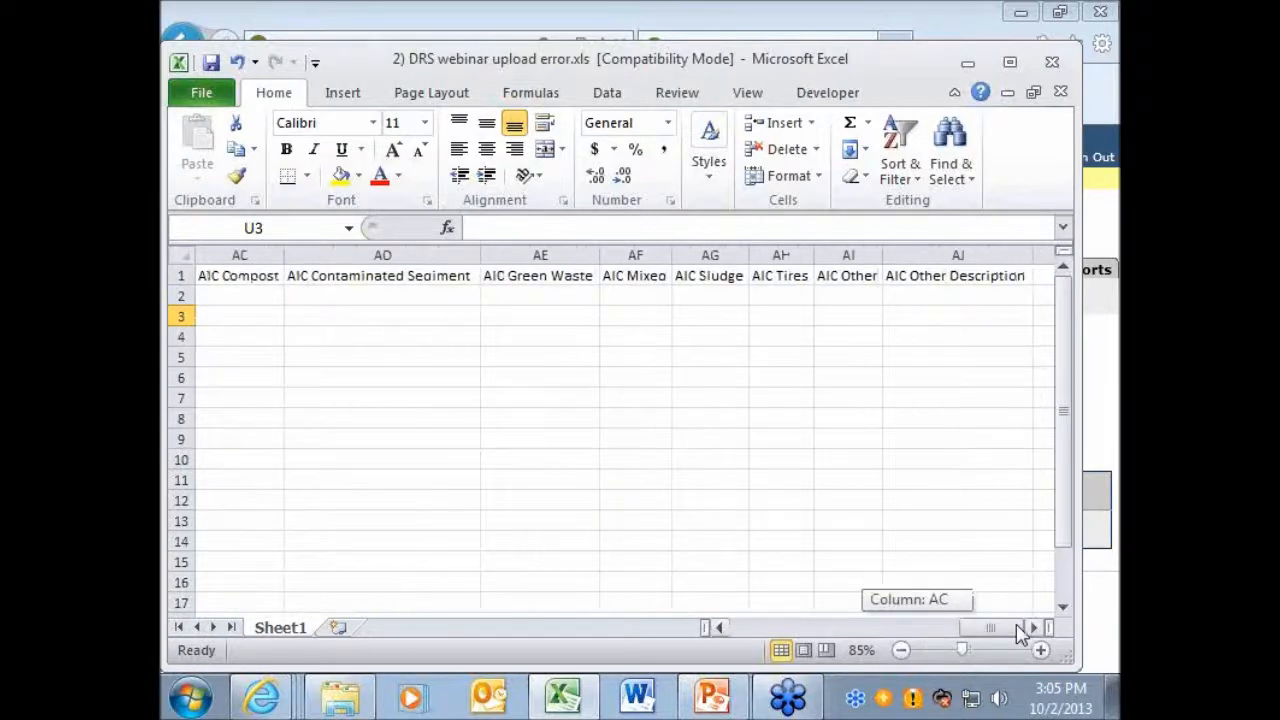
pyautogui.doubleClick(1034, 627)
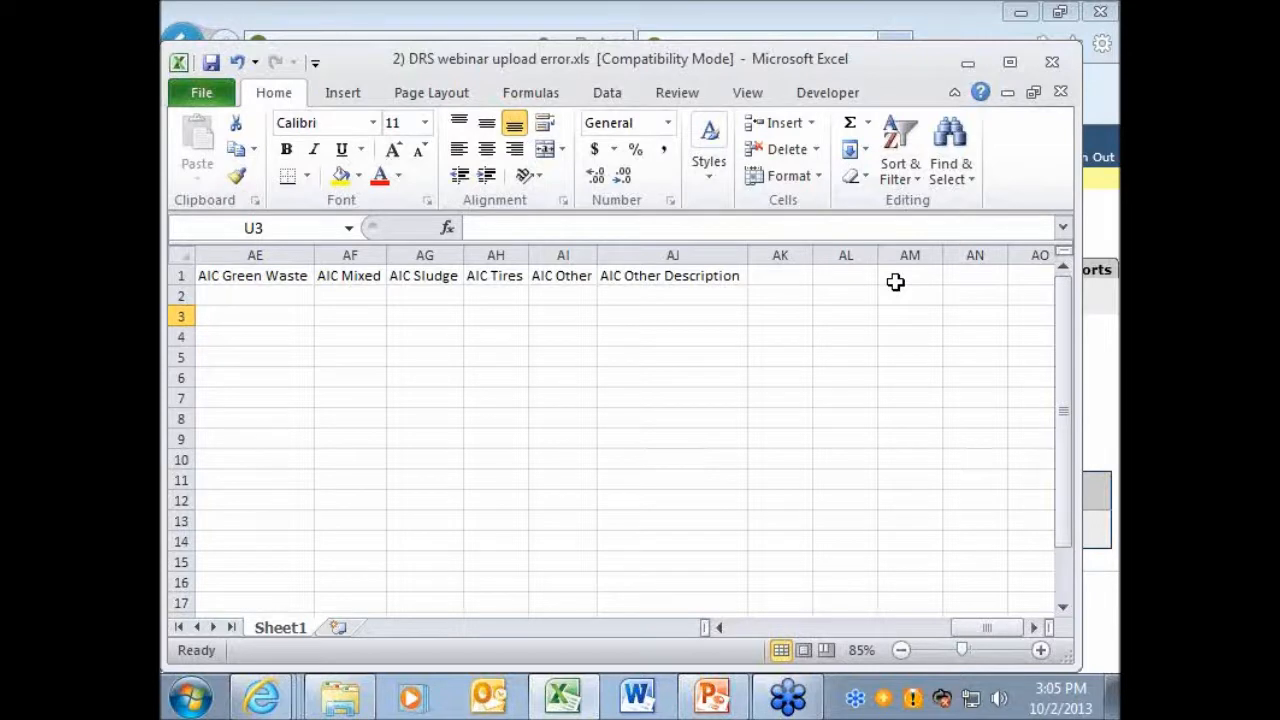
# Step: Minimize the workbook and upload 2) DRS webinar upload error.xls as Sacramento County's 2013 Quarter 1 disposal report
pyautogui.moveTo(985, 628); pyautogui.dragTo(745, 632)
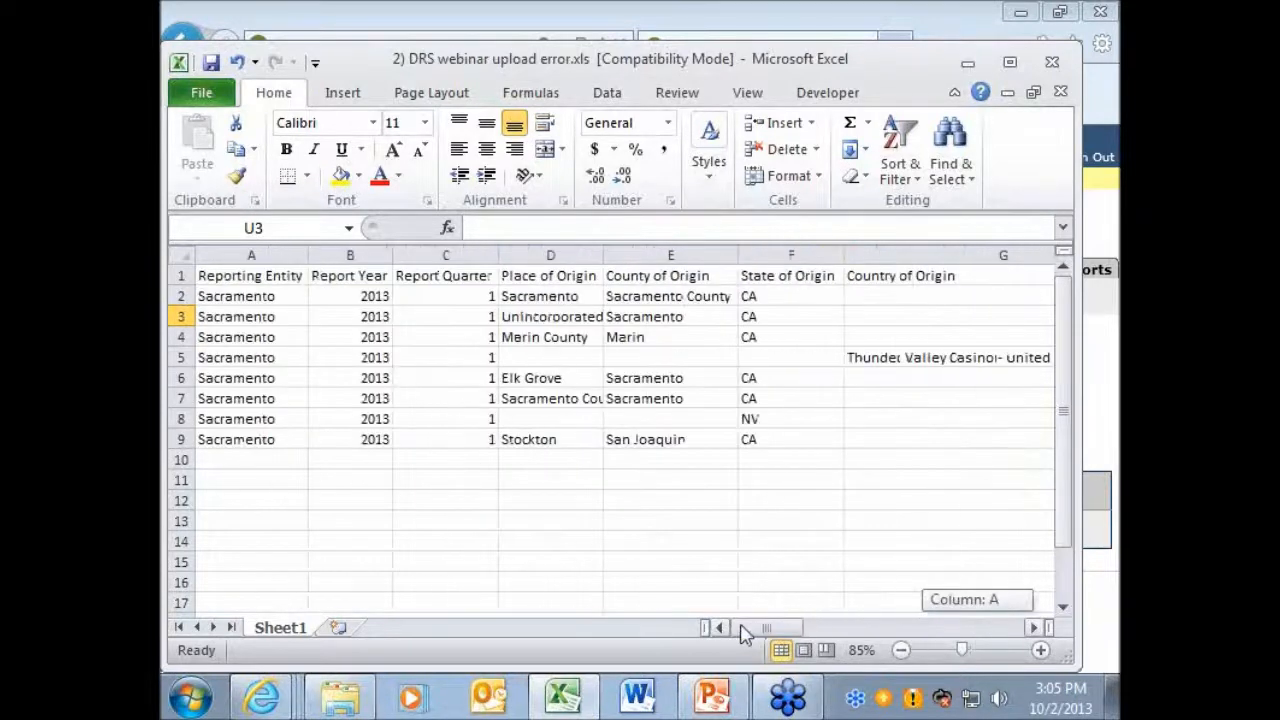
pyautogui.click(962, 66)
pyautogui.click(810, 338)
pyautogui.doubleClick(557, 244)
pyautogui.click(400, 369)
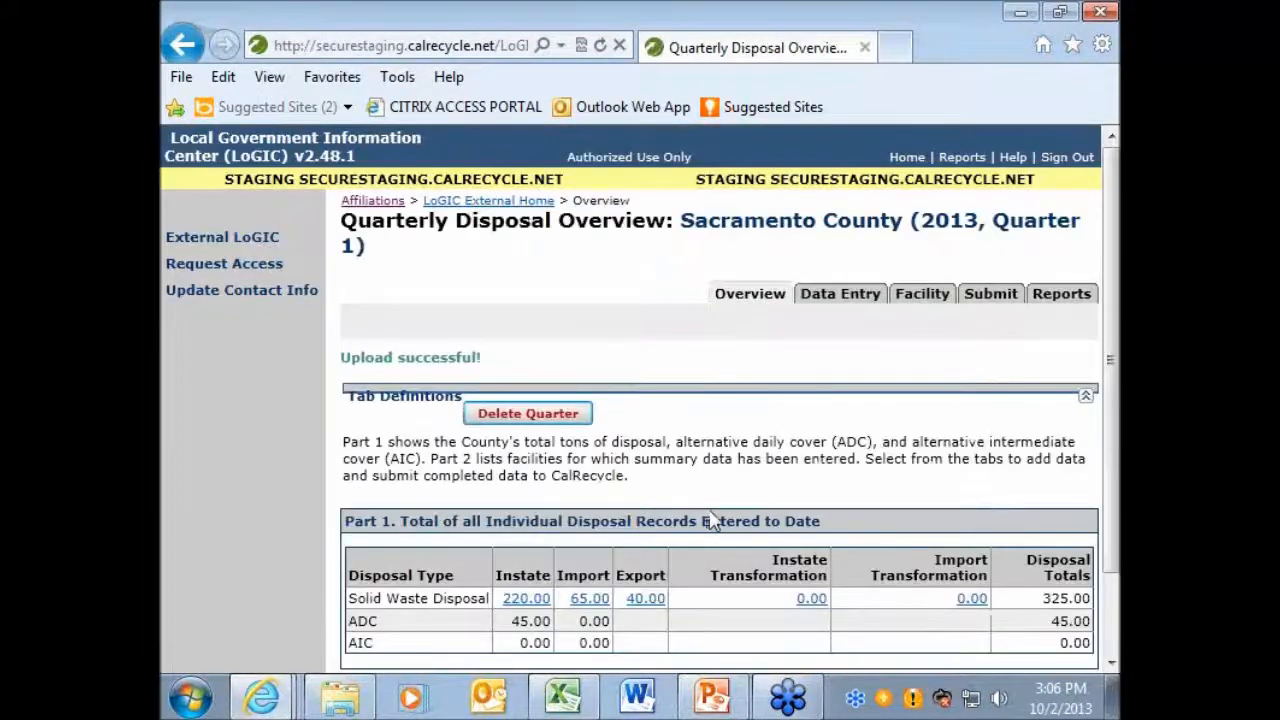
# Step: Compare the LoGIC overview's disposal totals with the sum of the workbook's Disposed/Transformation Tons in N2 to N9
pyautogui.scroll(-2, 710, 522)
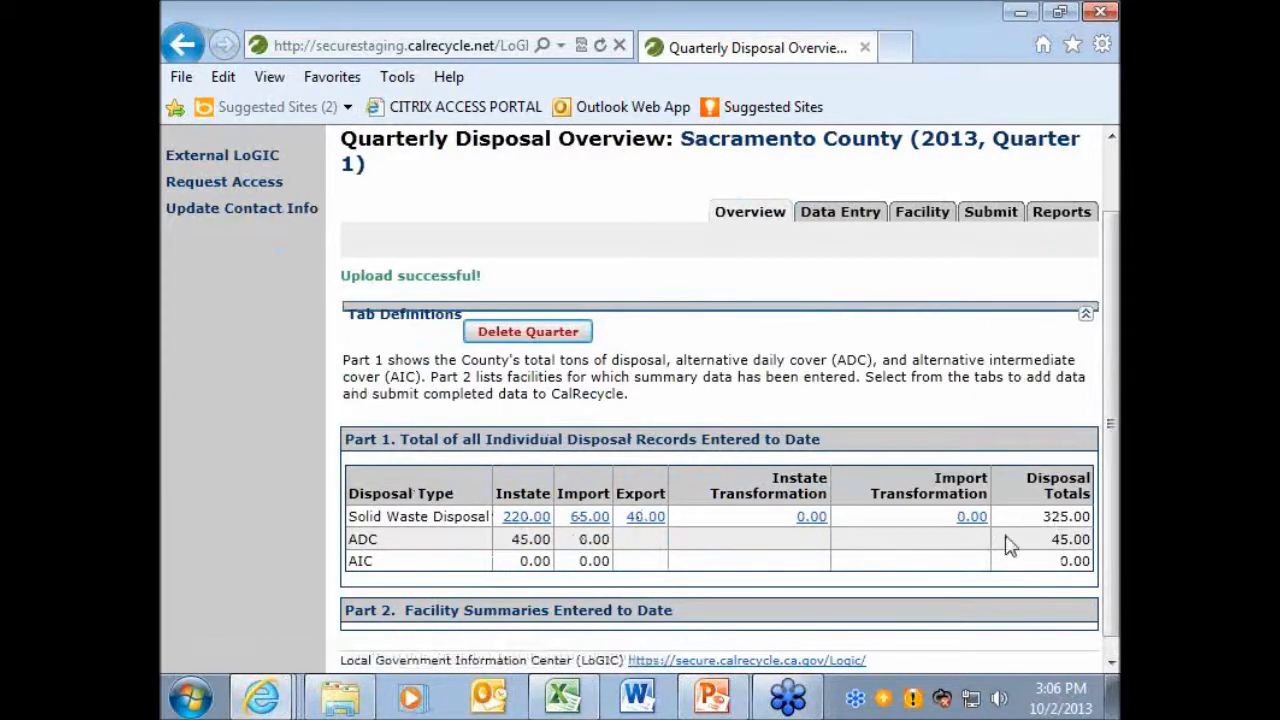
pyautogui.click(563, 697)
pyautogui.moveTo(785, 628); pyautogui.dragTo(855, 629)
pyautogui.moveTo(846, 297); pyautogui.dragTo(854, 440)
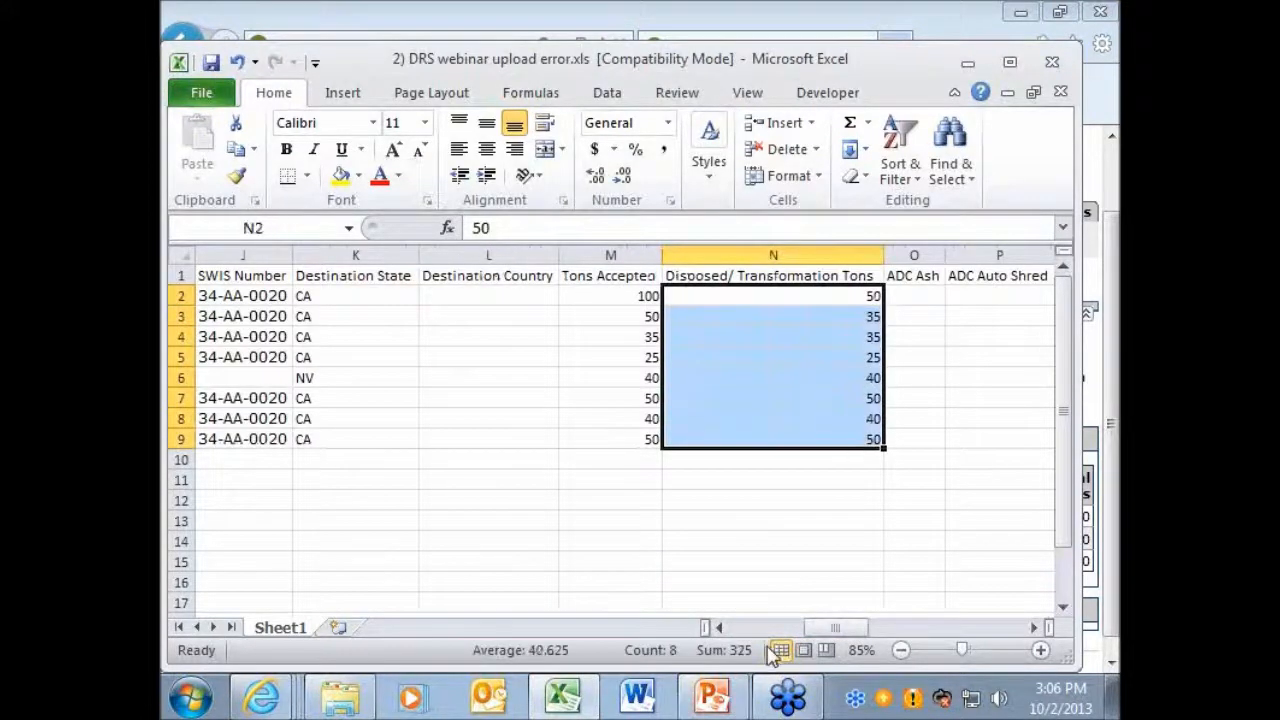
pyautogui.click(563, 697)
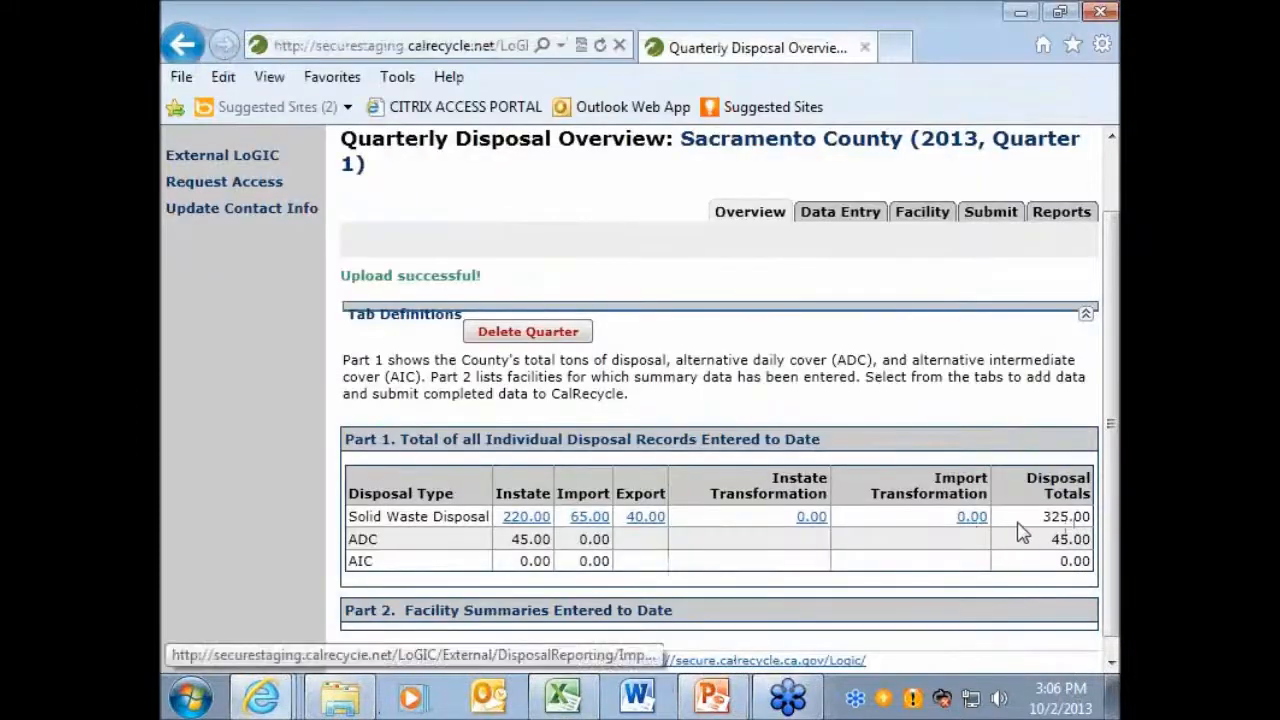
# Step: Delete all disposal records for the quarter and try to upload 4) DRS webinar upload error.xls as the disposal report
pyautogui.click(543, 335)
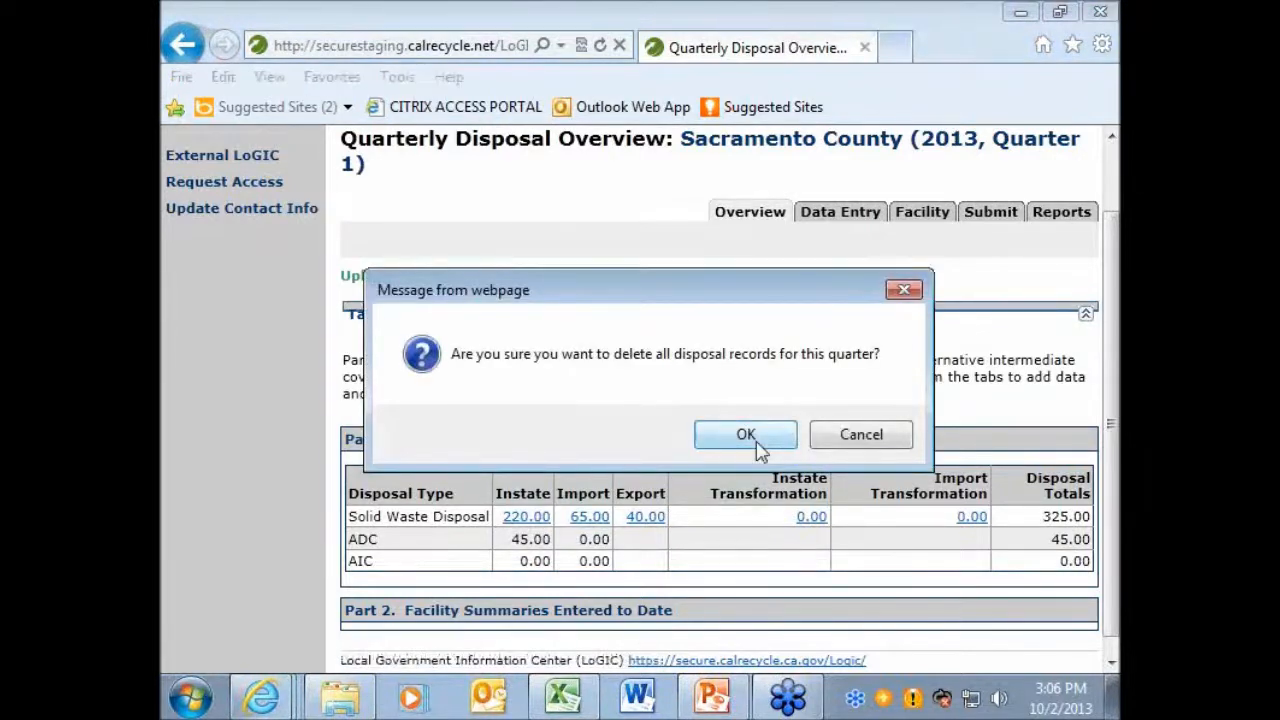
pyautogui.click(746, 436)
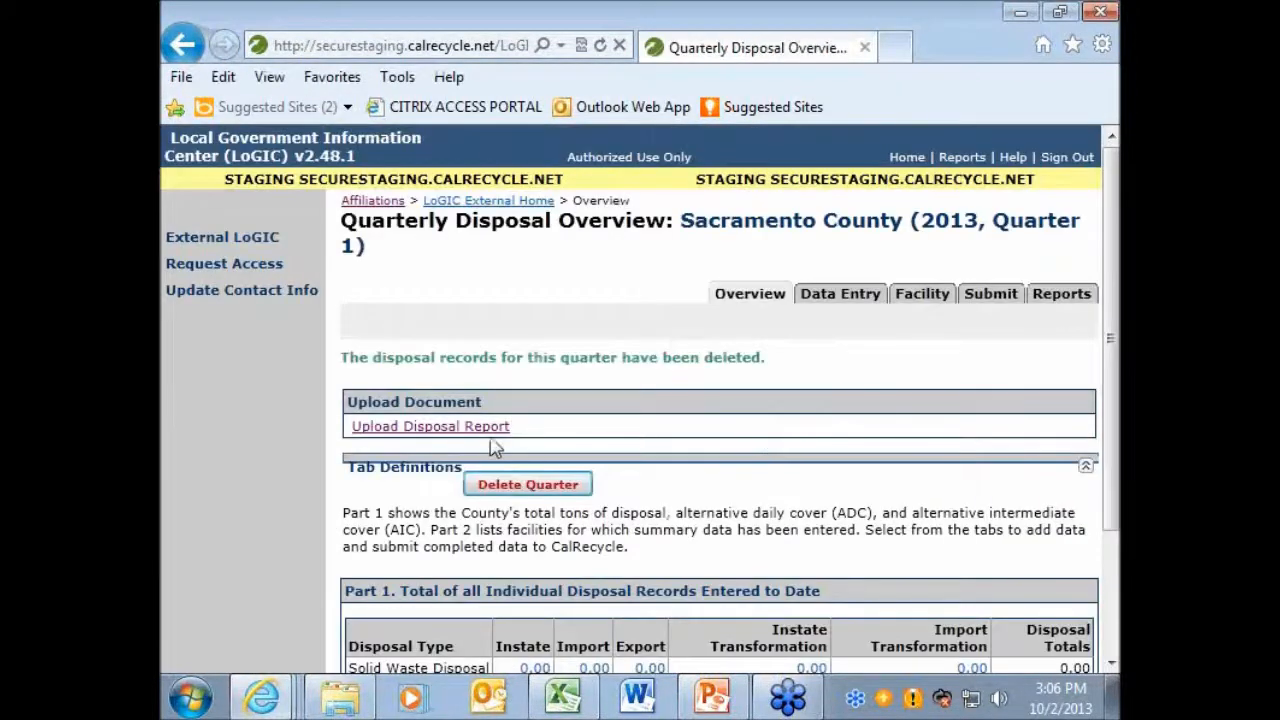
pyautogui.click(487, 428)
pyautogui.click(845, 338)
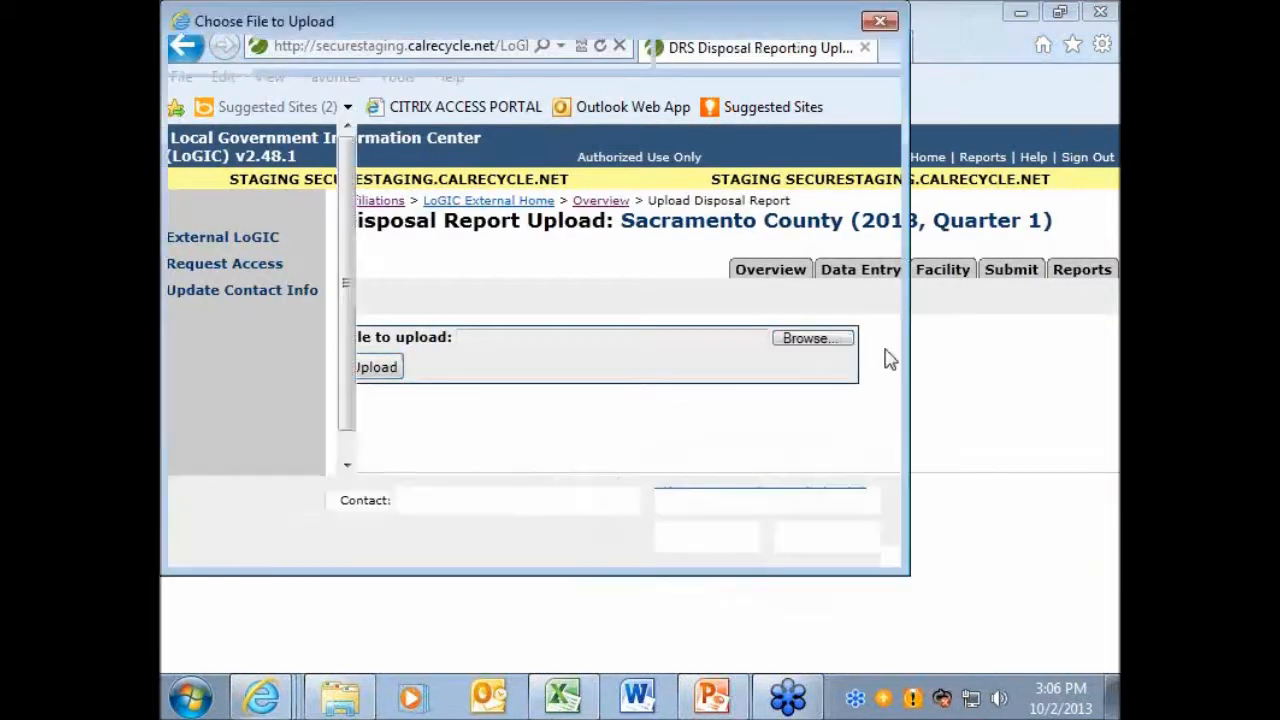
pyautogui.doubleClick(515, 268)
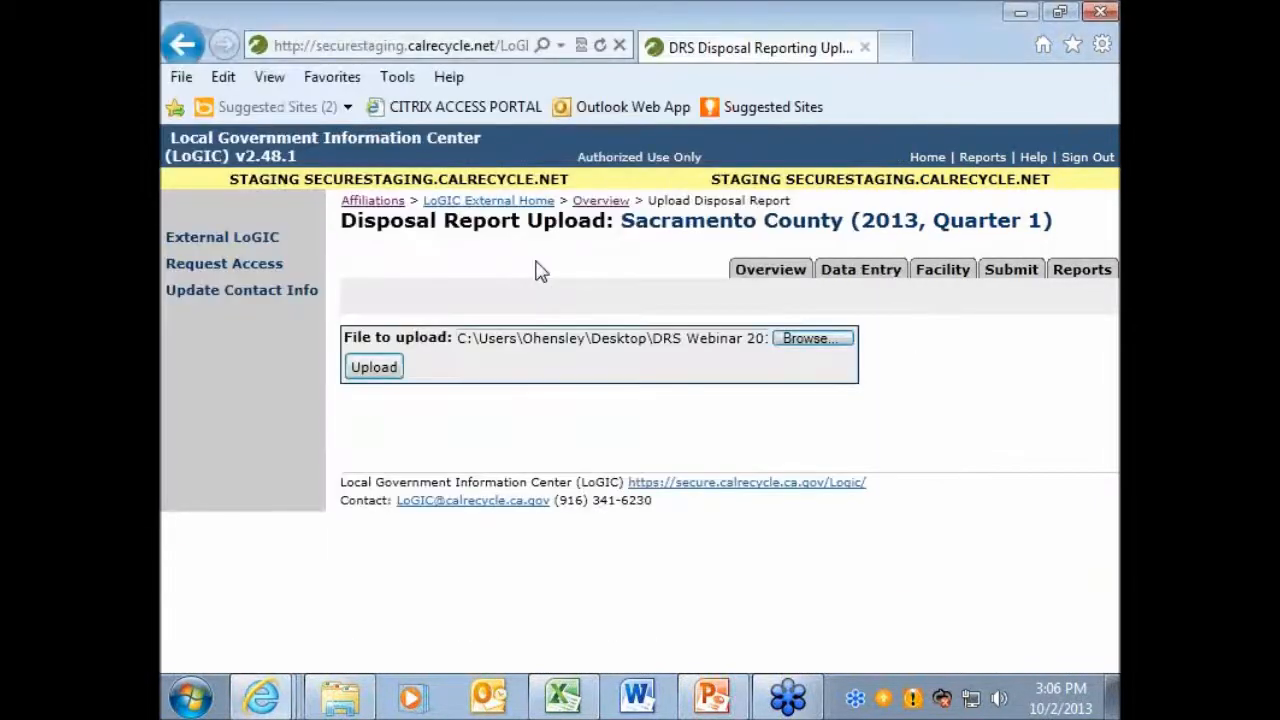
pyautogui.click(374, 370)
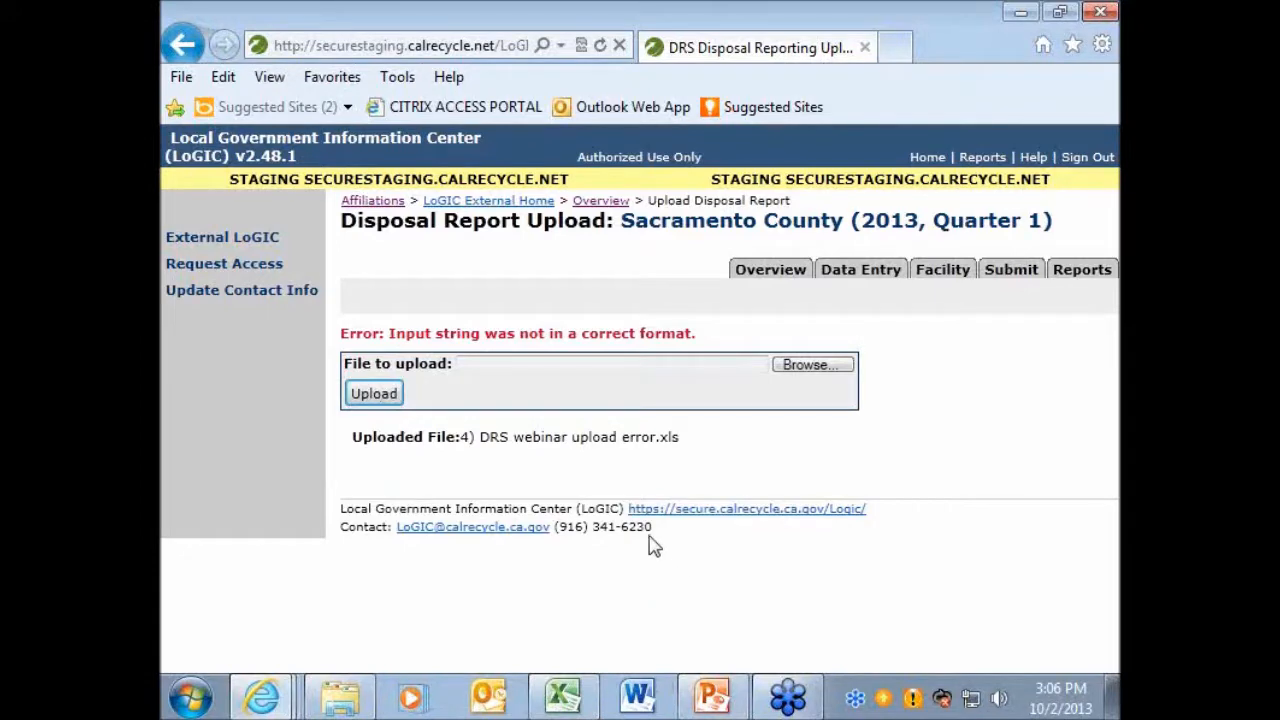
# Step: Open 4) DRS webinar upload error.xls from the DRS Webinar 2013 folder and check the first Report Quarter entry
pyautogui.rightClick(588, 672)
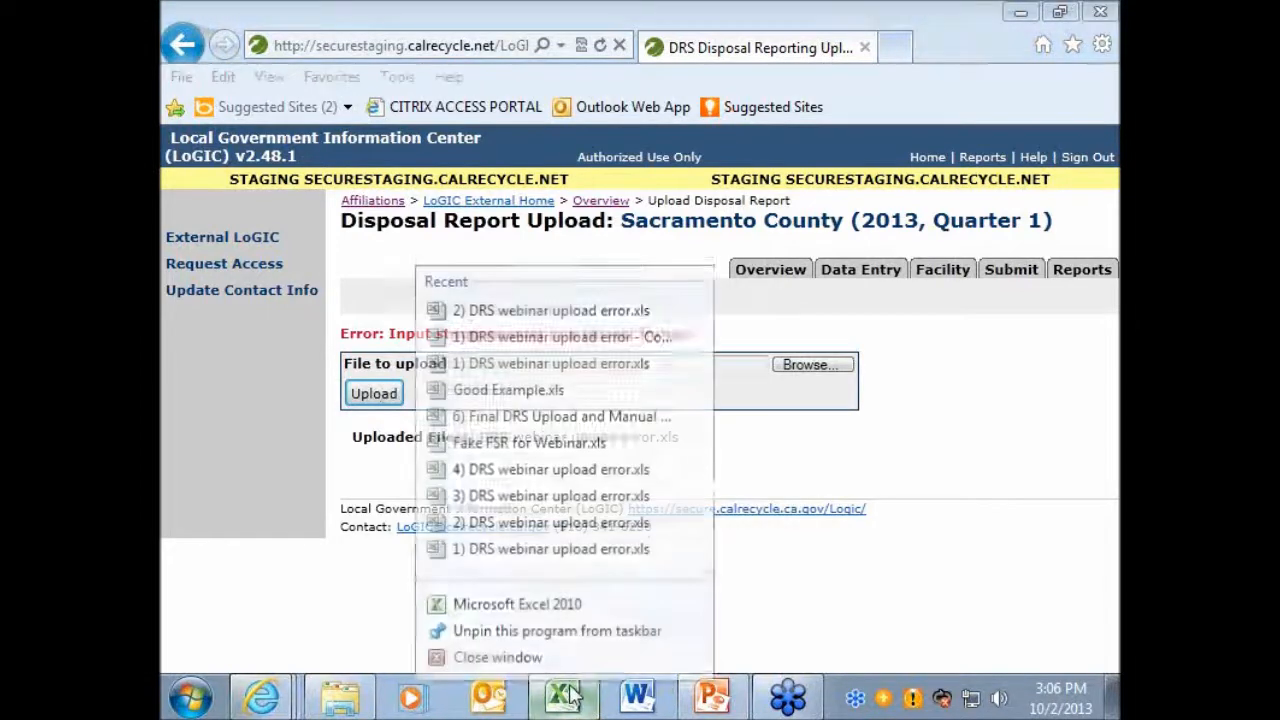
pyautogui.click(340, 697)
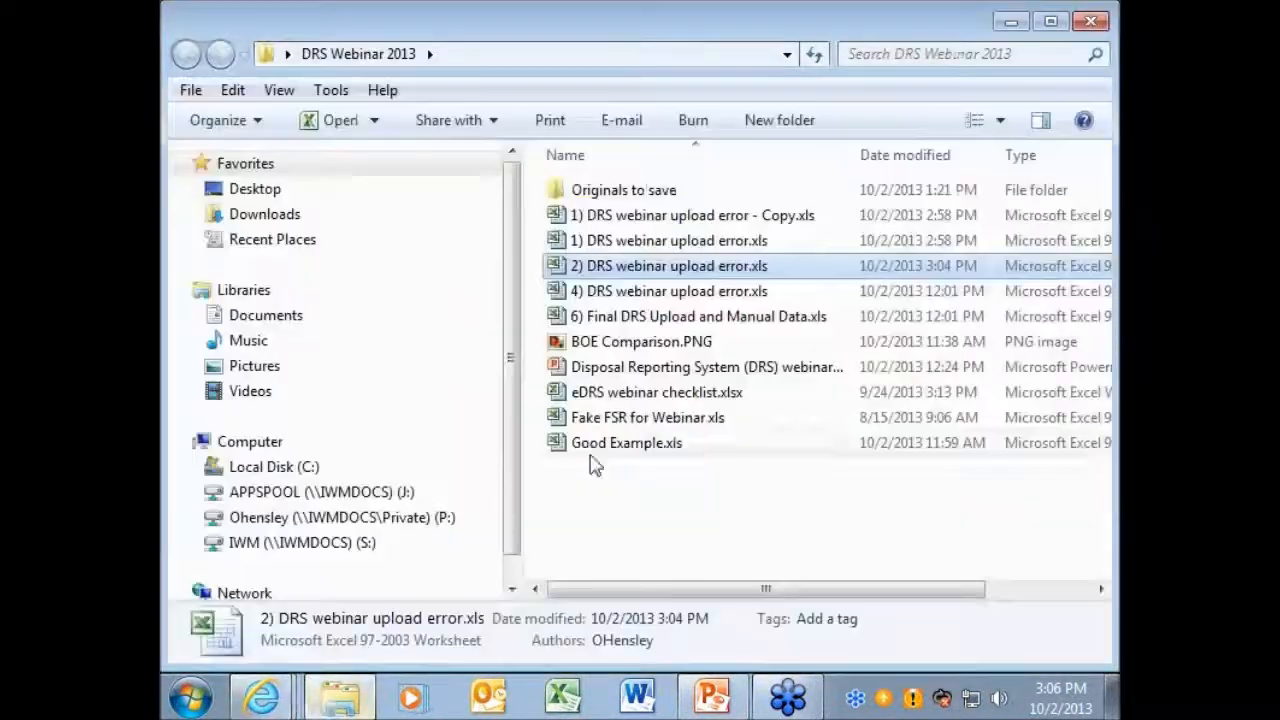
pyautogui.doubleClick(623, 292)
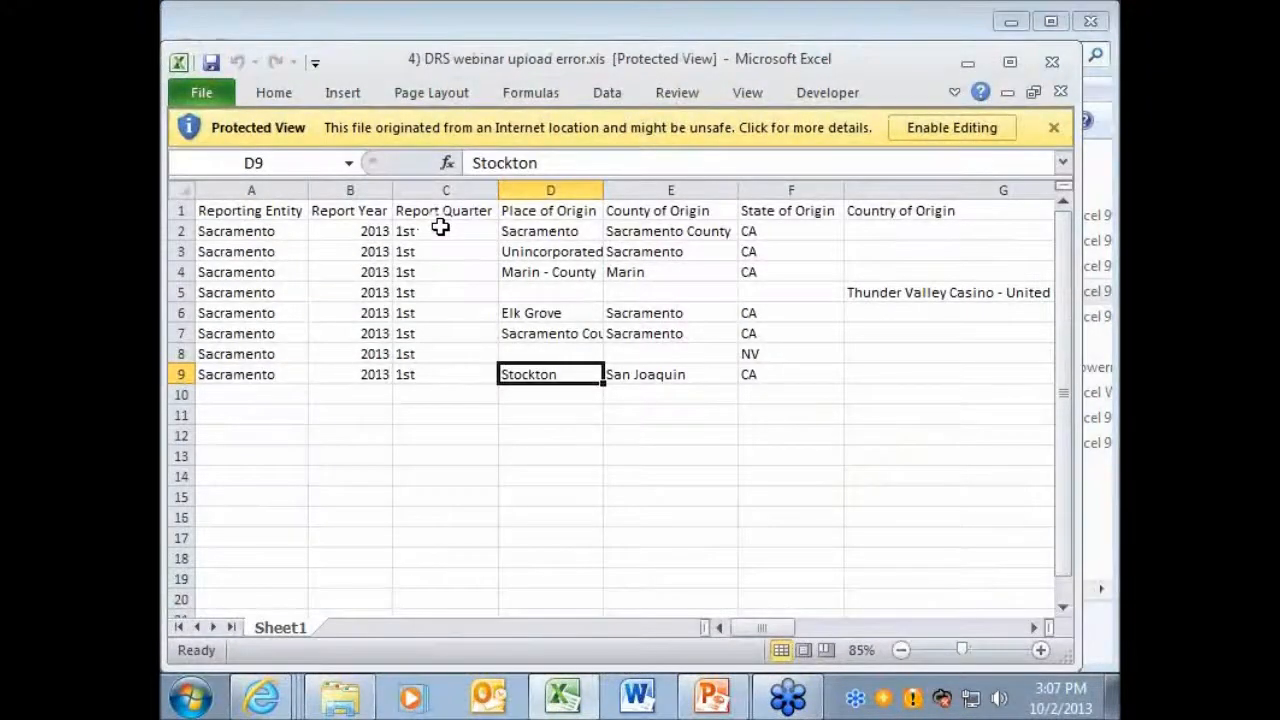
pyautogui.click(440, 228)
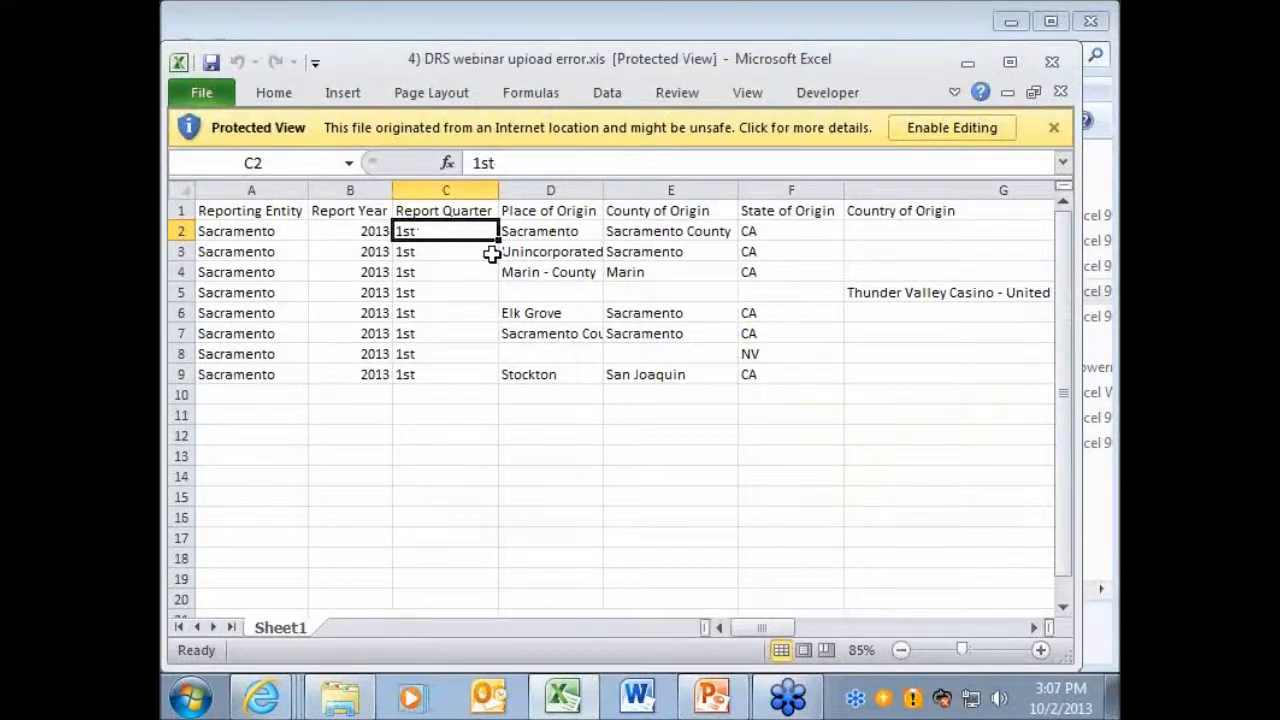
# Step: Enable editing, set Report Quarter to 1 in cells C2 to C9, and save and close the workbook
pyautogui.click(950, 130)
pyautogui.write('1')
pyautogui.press('Return')
pyautogui.click(429, 291)
pyautogui.moveTo(497, 306); pyautogui.dragTo(497, 442)
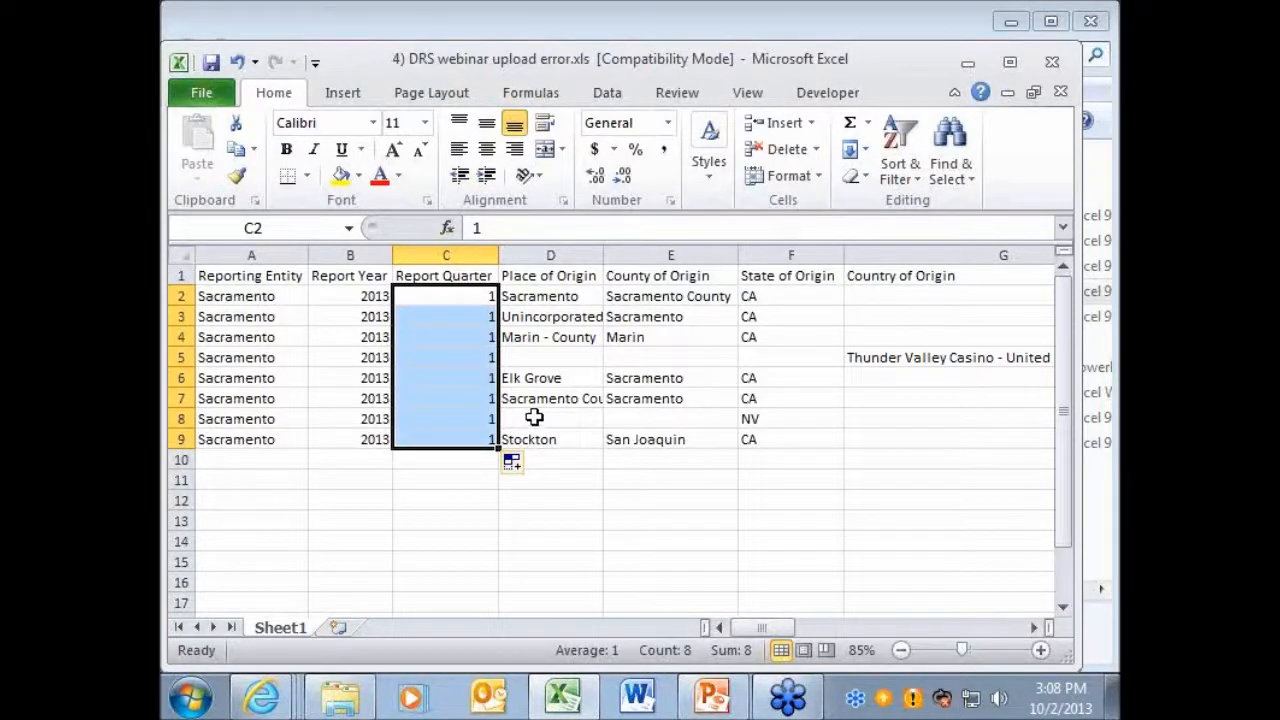
pyautogui.click(209, 64)
pyautogui.click(1063, 70)
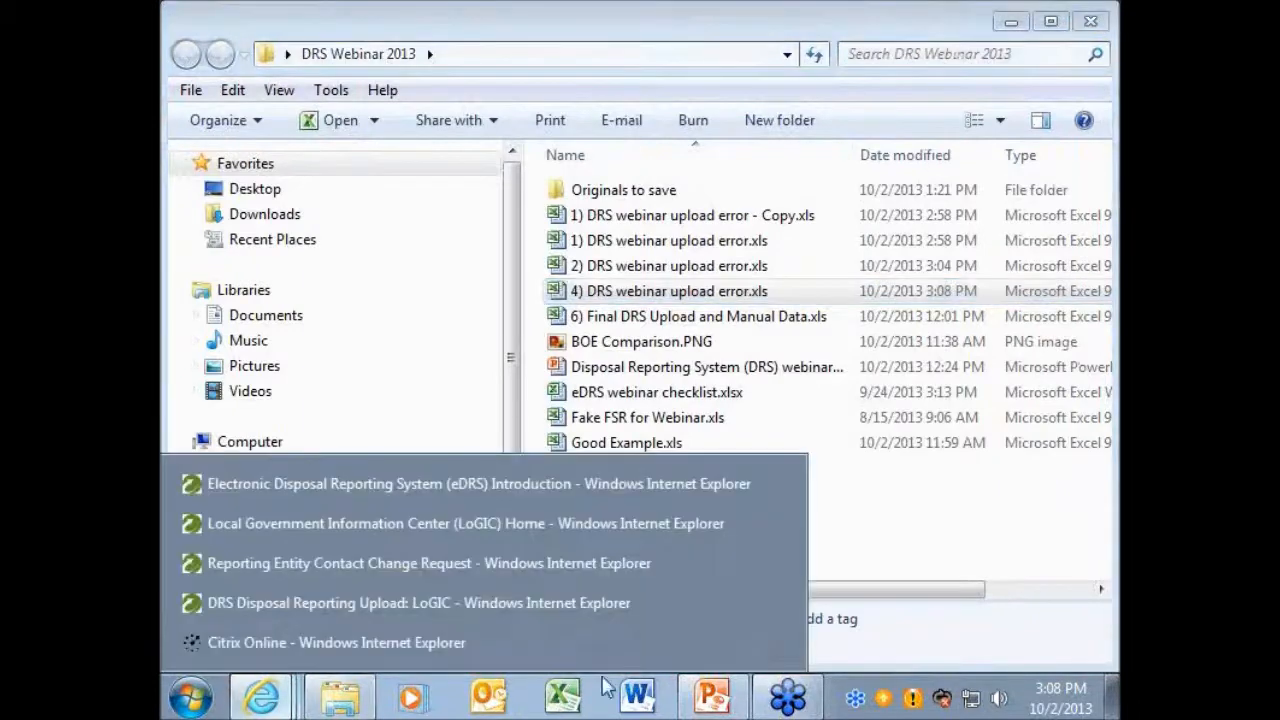
# Step: Return to LoGIC's Disposal Report Upload page and upload the corrected 4) DRS webinar upload error.xls
pyautogui.click(487, 603)
pyautogui.click(797, 370)
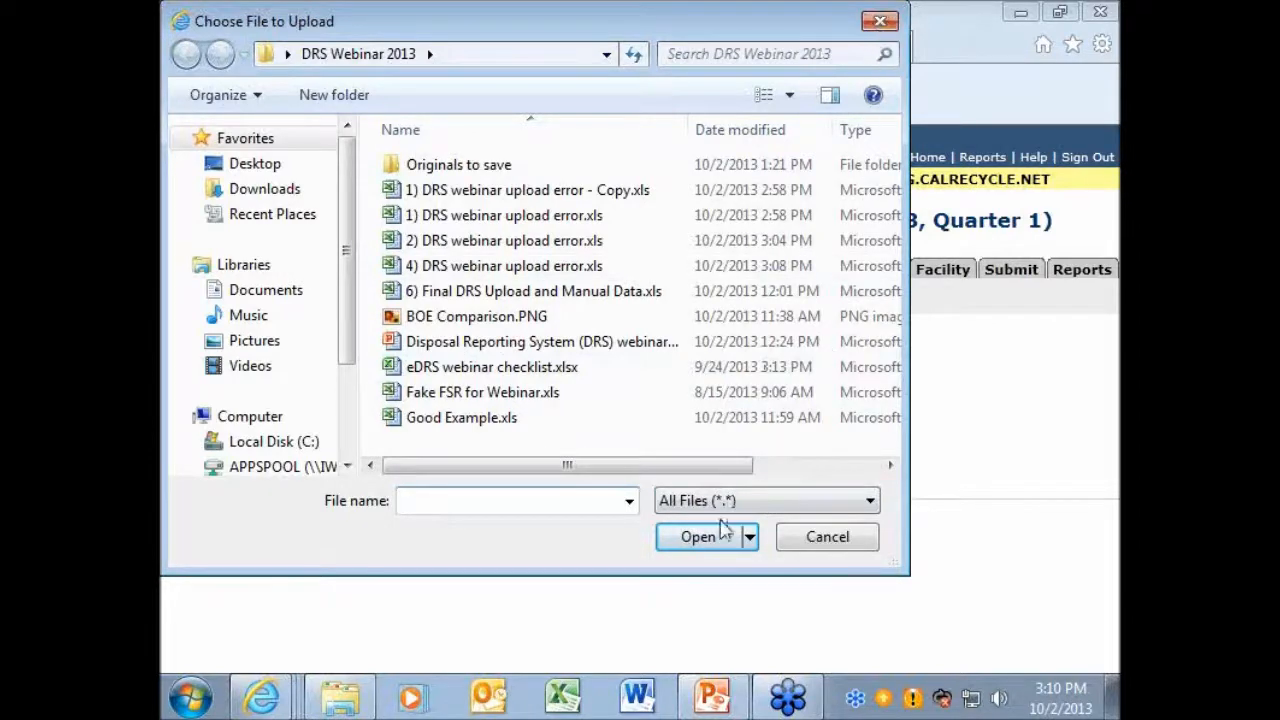
pyautogui.click(446, 270)
pyautogui.doubleClick(446, 270)
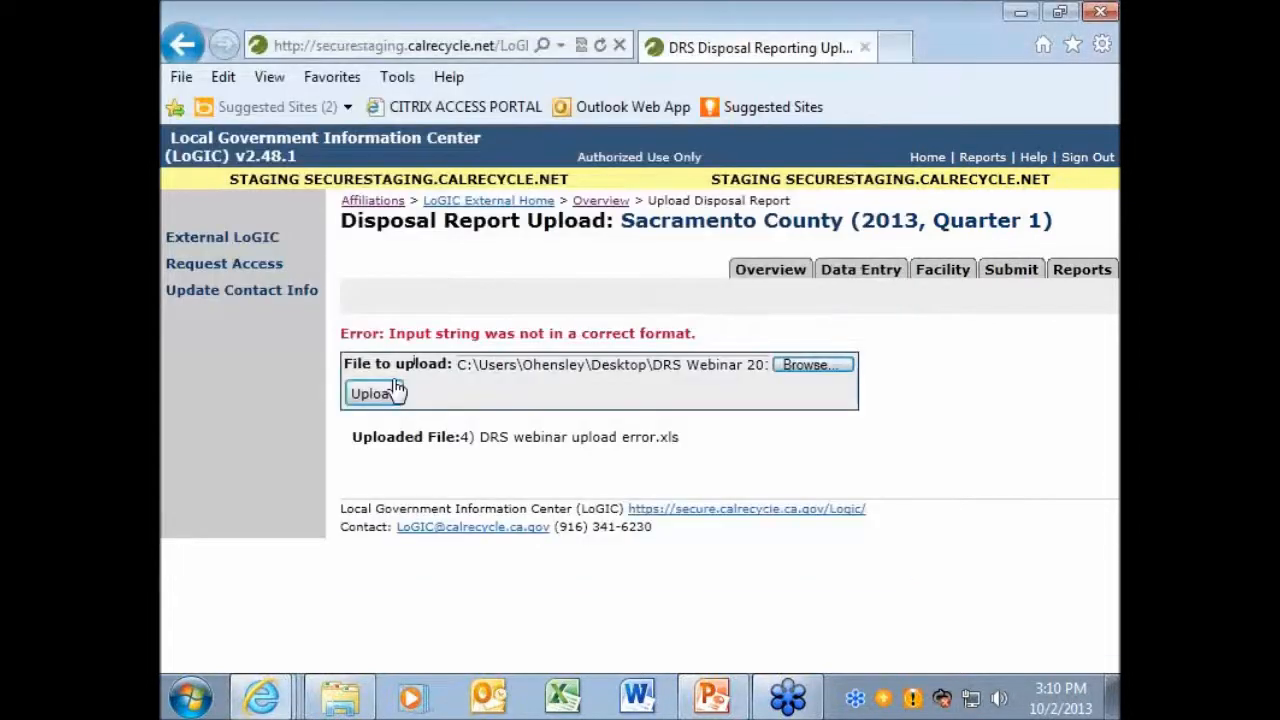
pyautogui.click(386, 398)
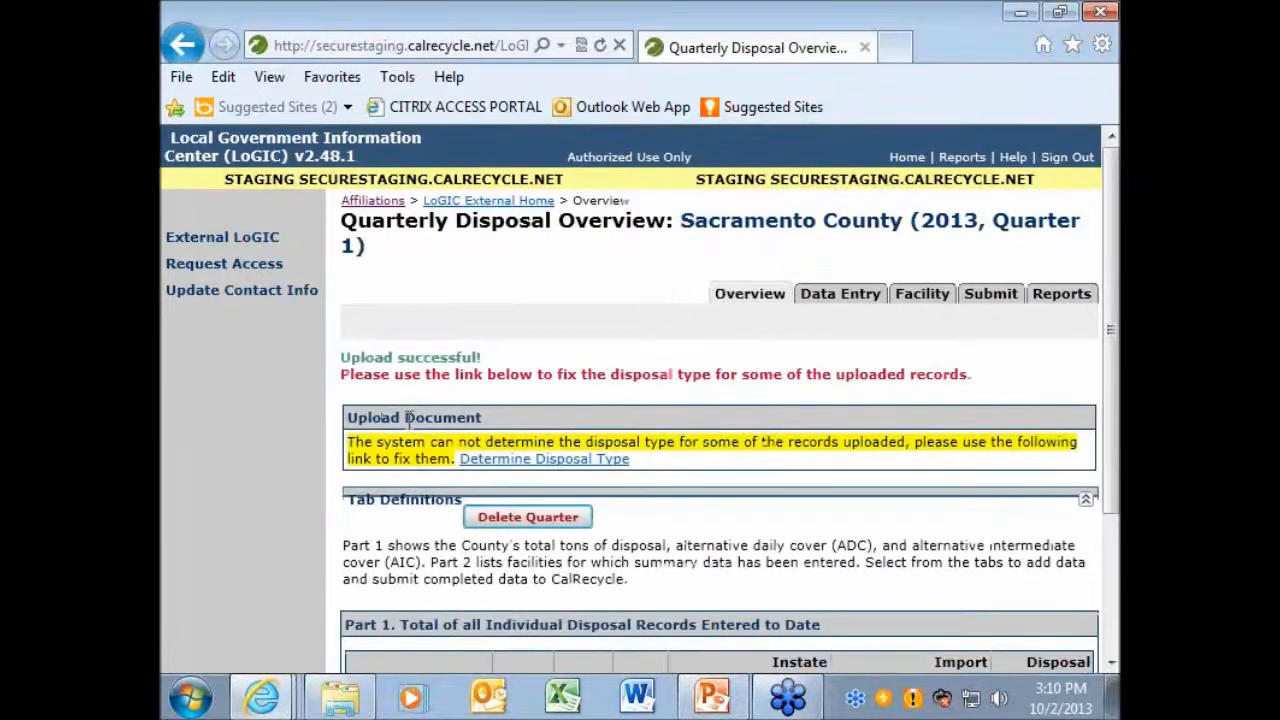
# Step: Open the Determine Disposal Type page for the unresolved record and look up origin place names matching "Marin"
pyautogui.click(605, 462)
pyautogui.scroll(-2, 634, 414)
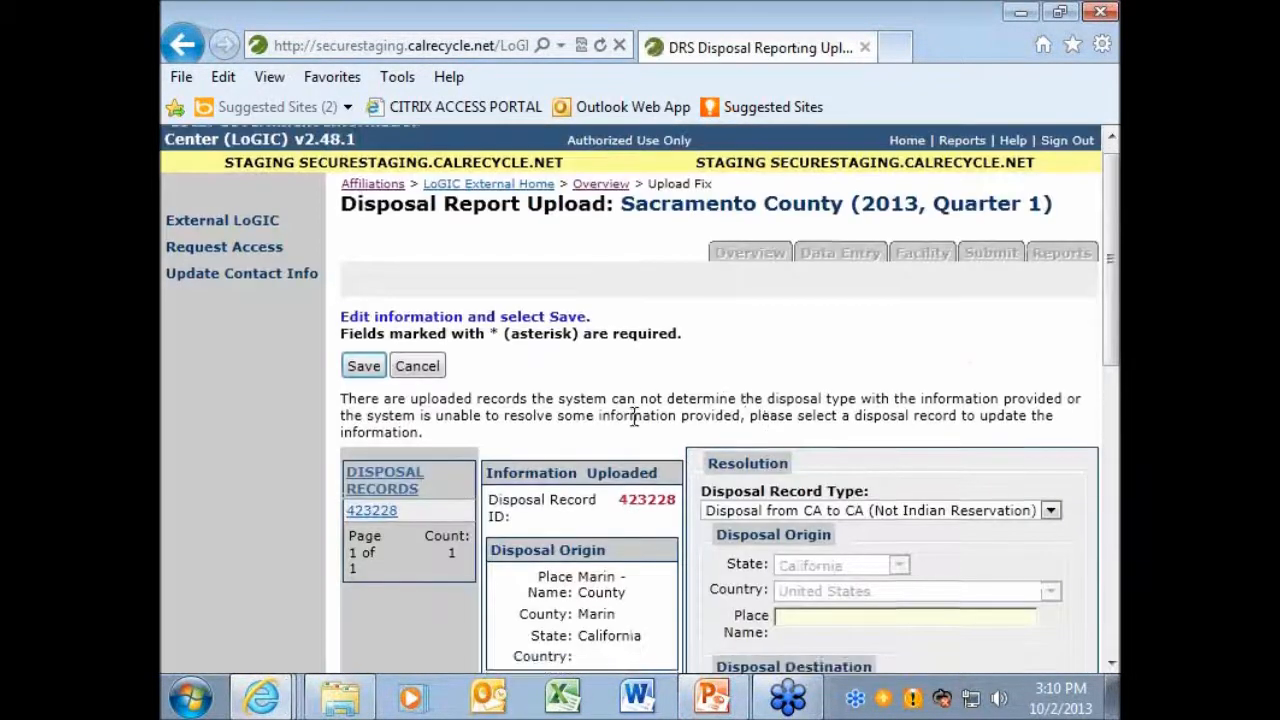
pyautogui.click(822, 469)
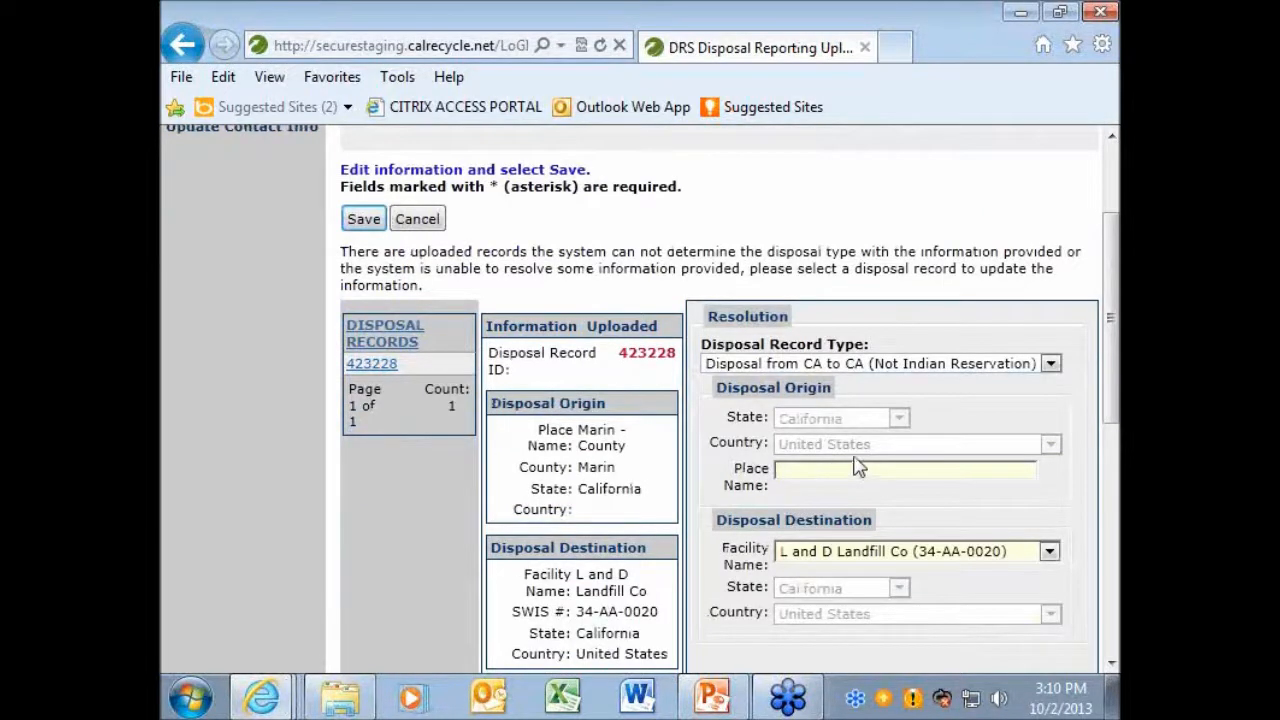
pyautogui.write('Marin')
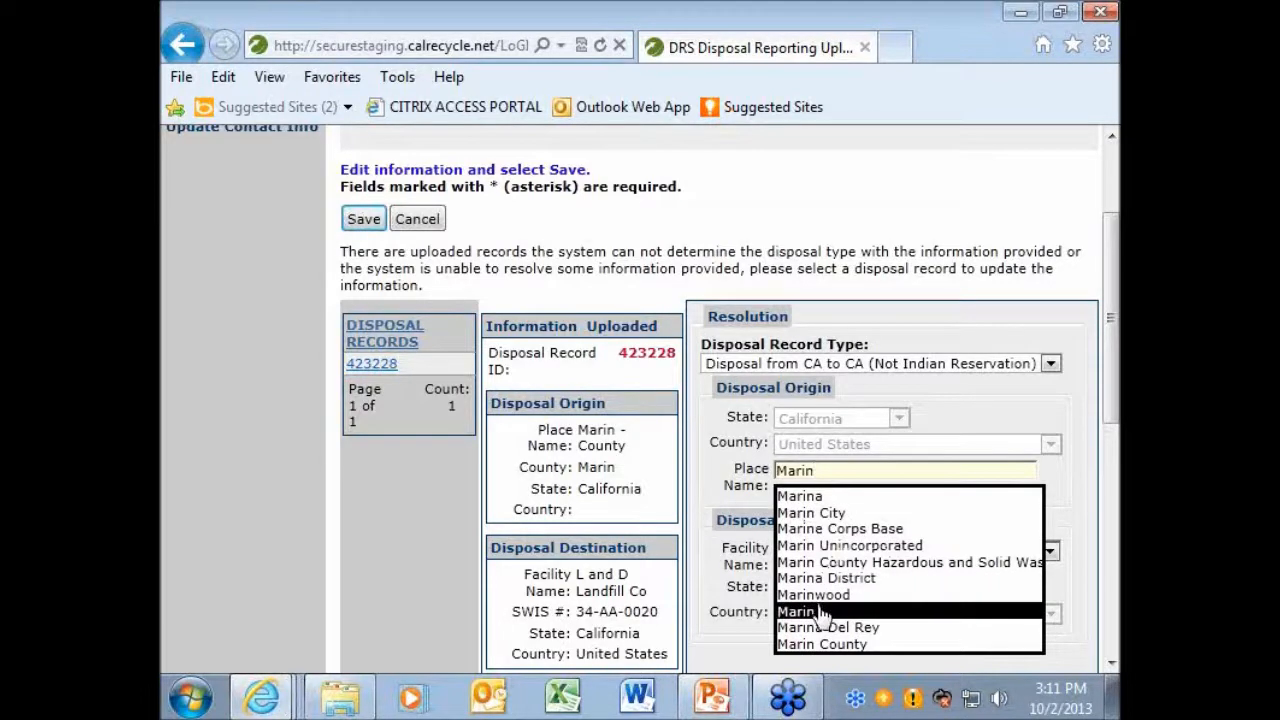
# Step: Try looking up origin place names matching "sacr" in the record's Place Name
pyautogui.moveTo(830, 470); pyautogui.dragTo(778, 472)
pyautogui.write('sacr')
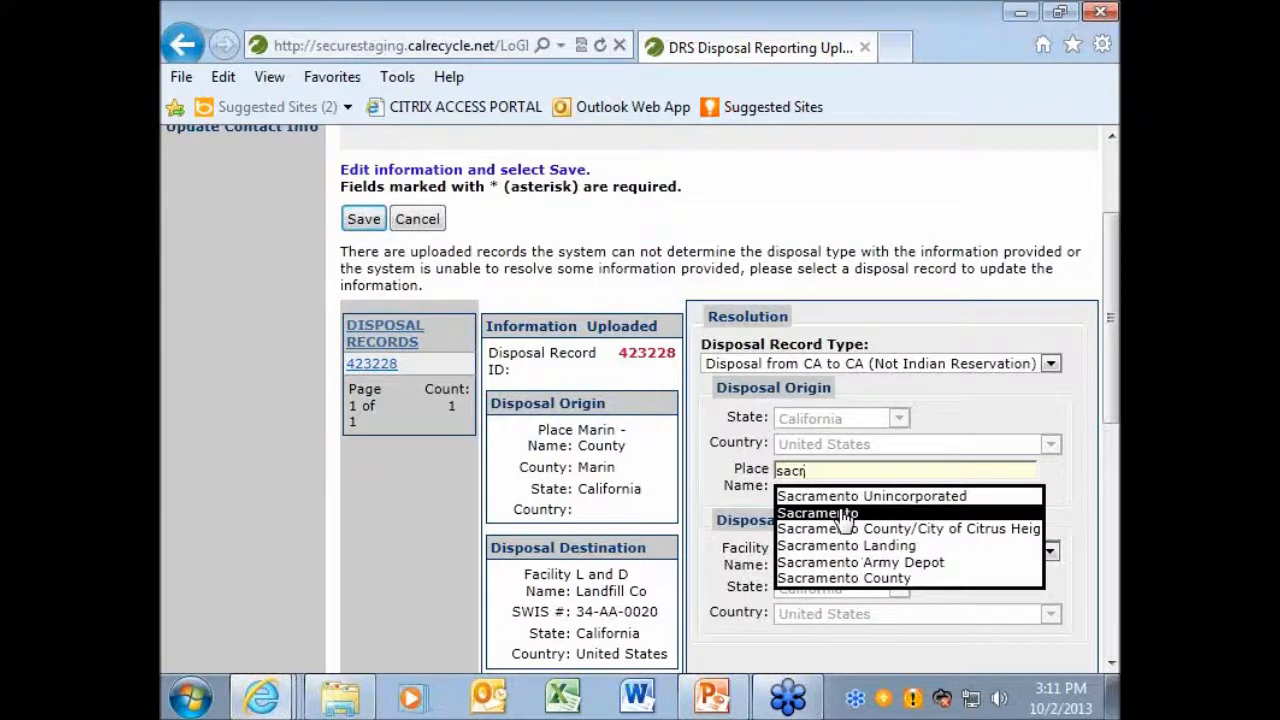
pyautogui.moveTo(826, 472); pyautogui.dragTo(776, 476)
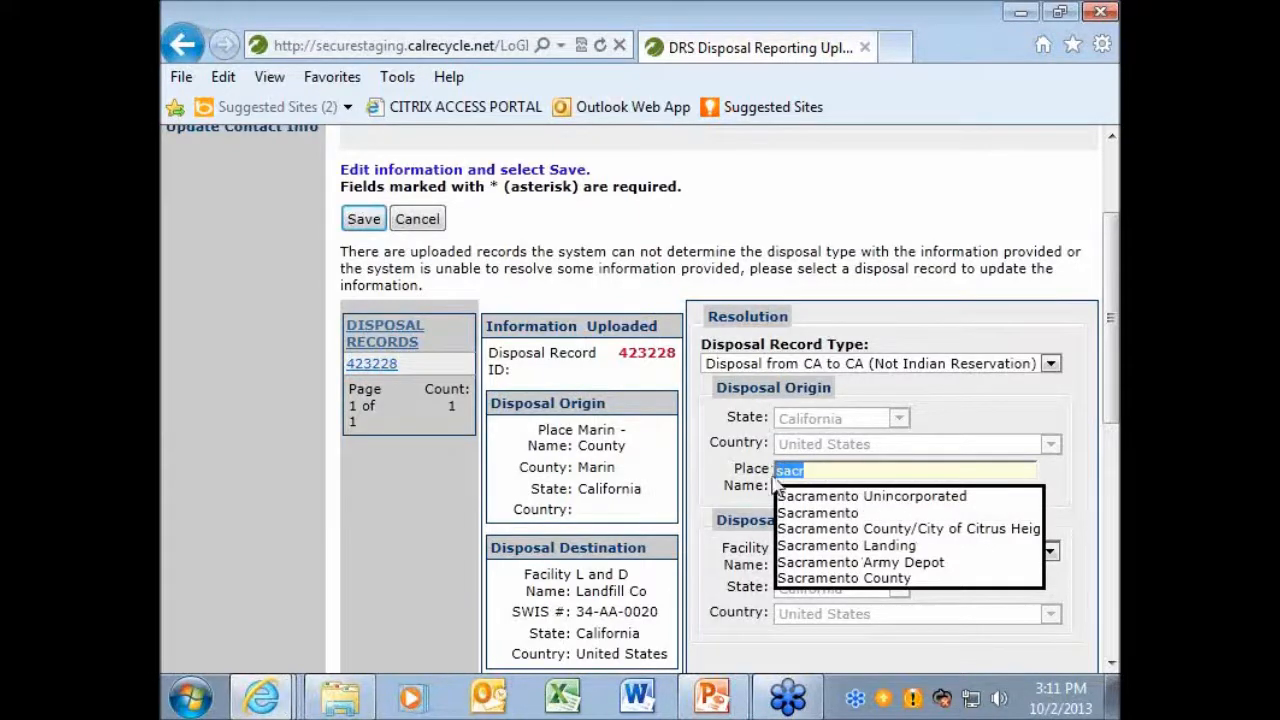
# Step: Set the record's origin Place Name to Marin County and save the resolution
pyautogui.write('Marin')
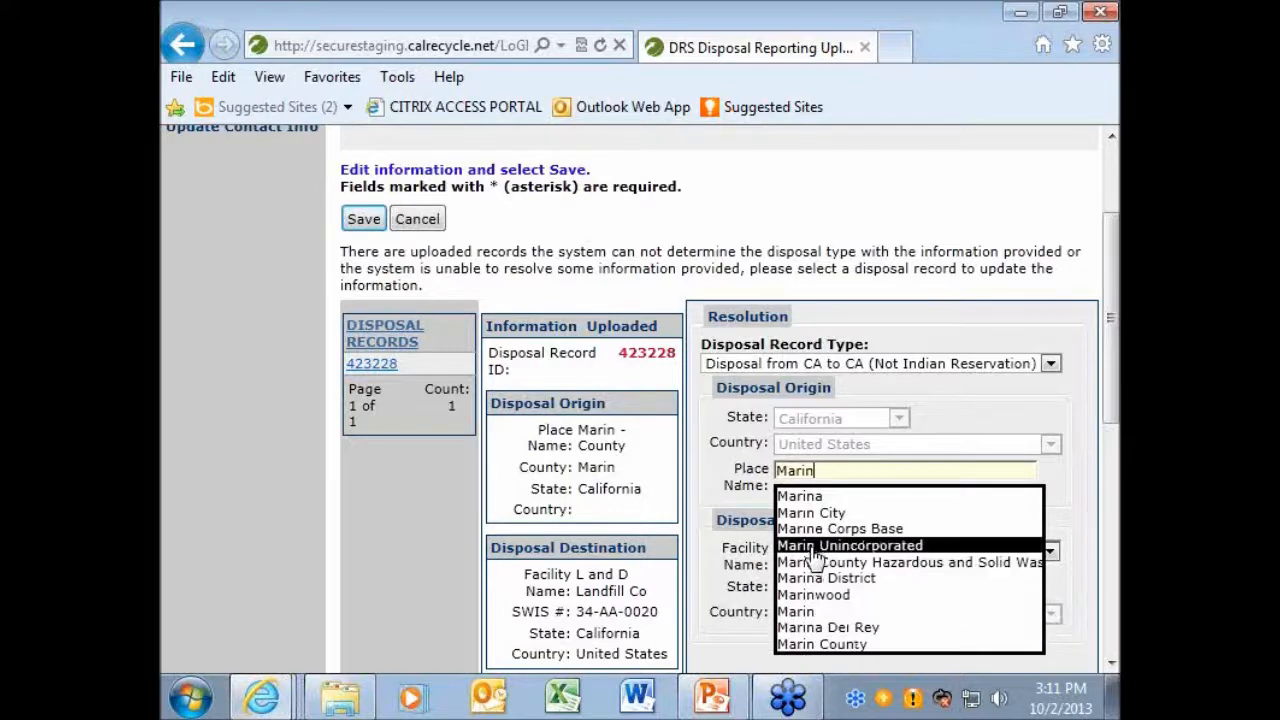
pyautogui.click(818, 645)
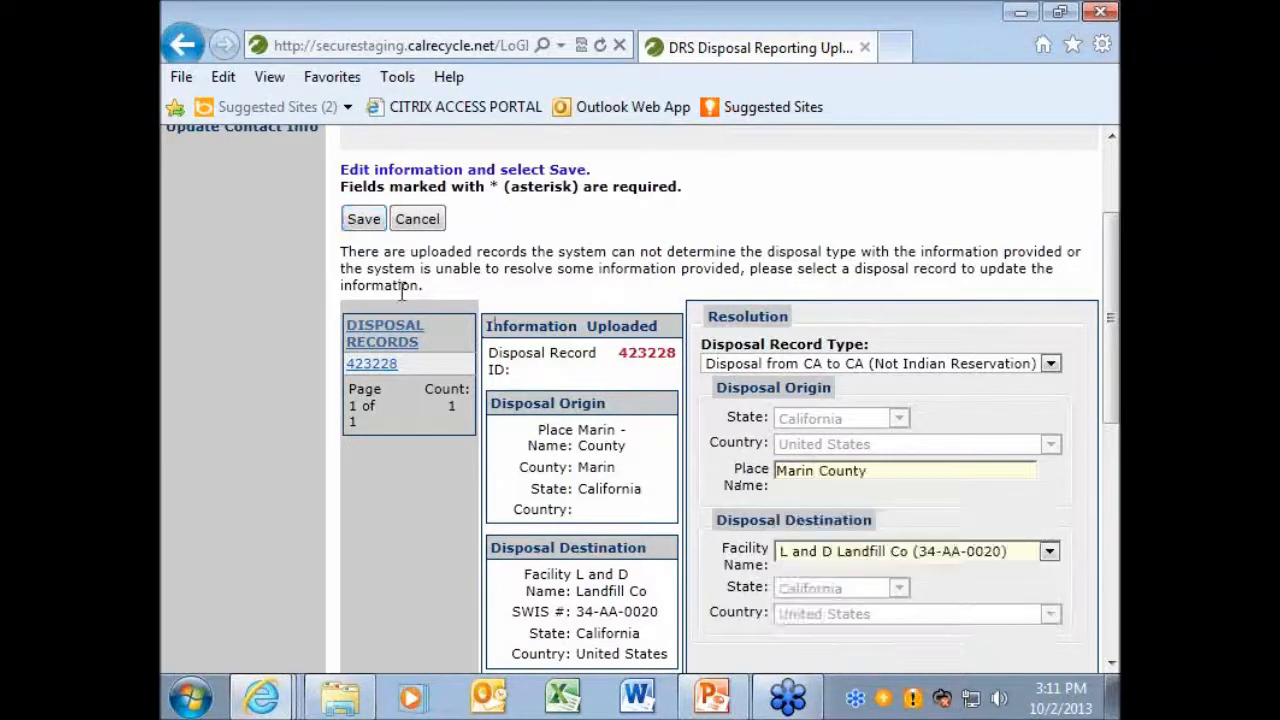
pyautogui.click(363, 220)
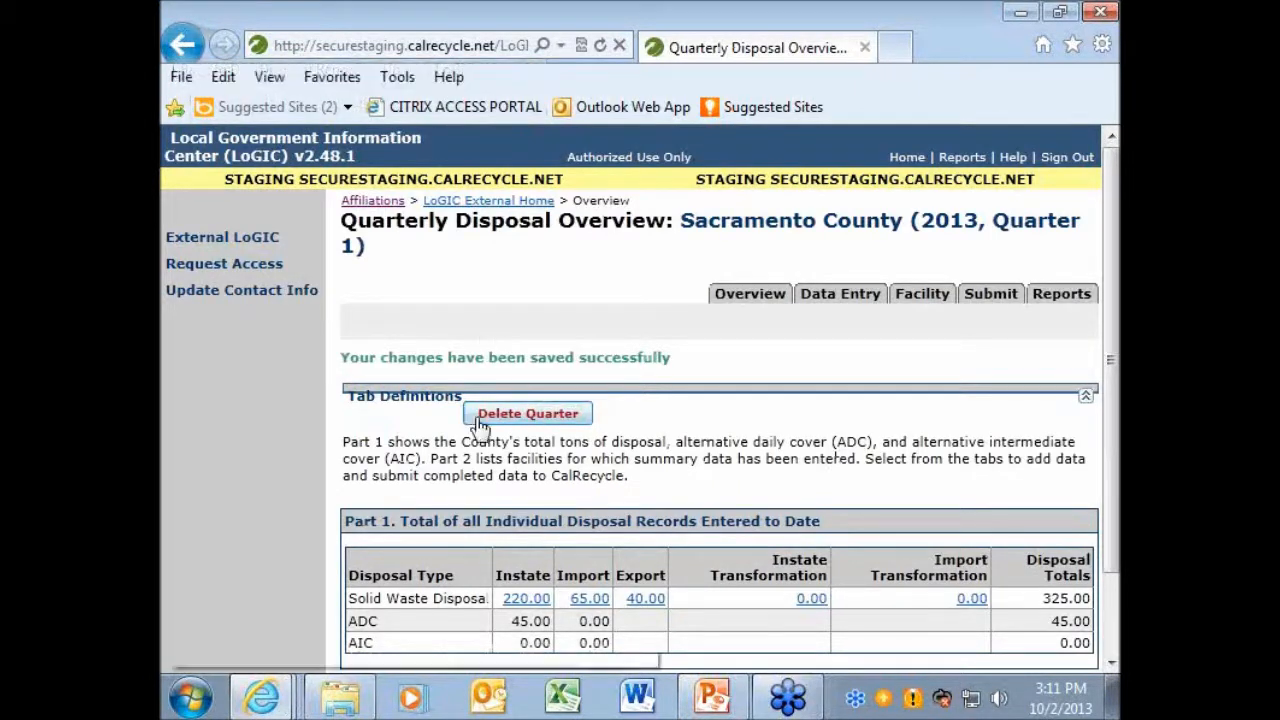
# Step: Delete all disposal records for the quarter and upload 6) Final DRS Upload and Manual Data.xls as the disposal report
pyautogui.click(528, 413)
pyautogui.click(746, 434)
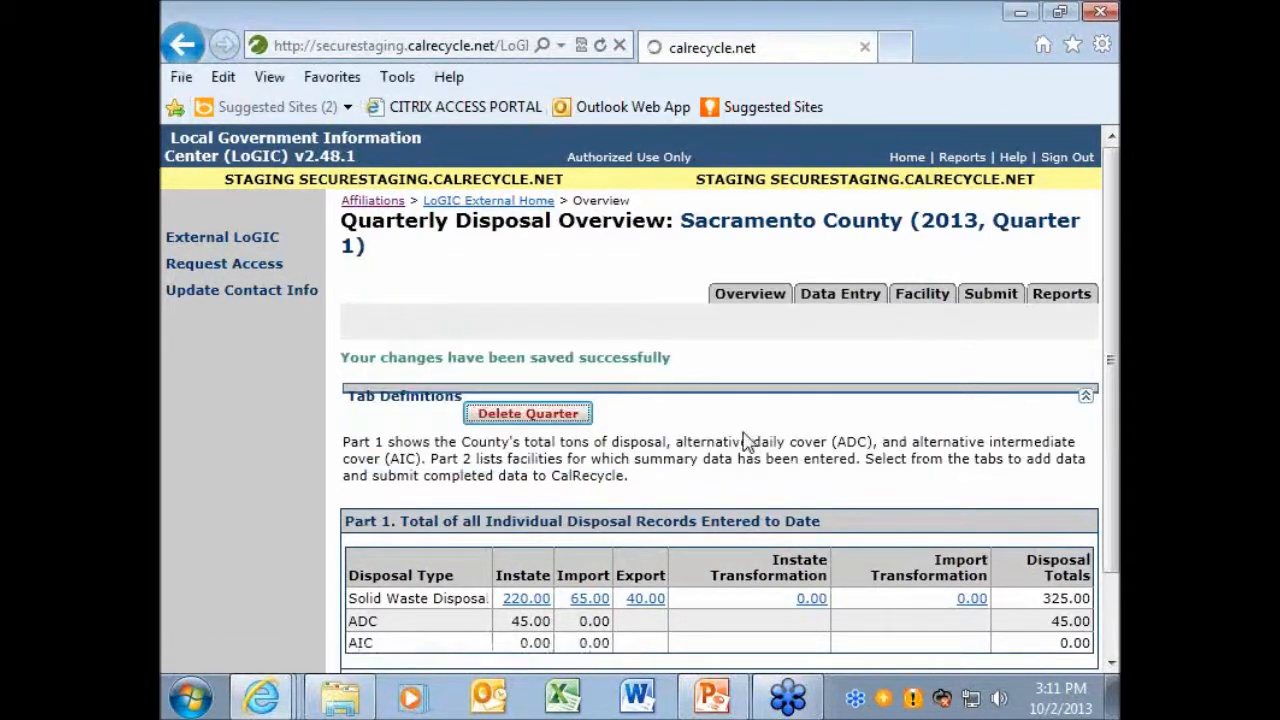
pyautogui.click(458, 437)
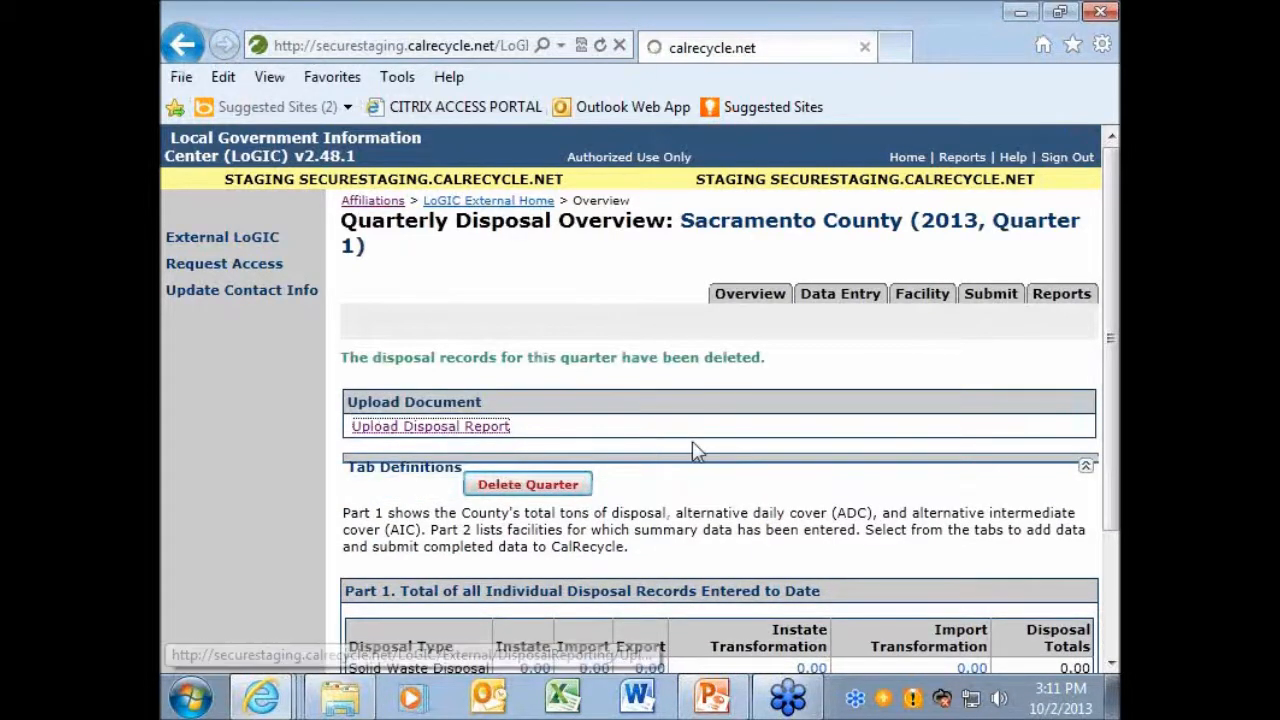
pyautogui.click(810, 342)
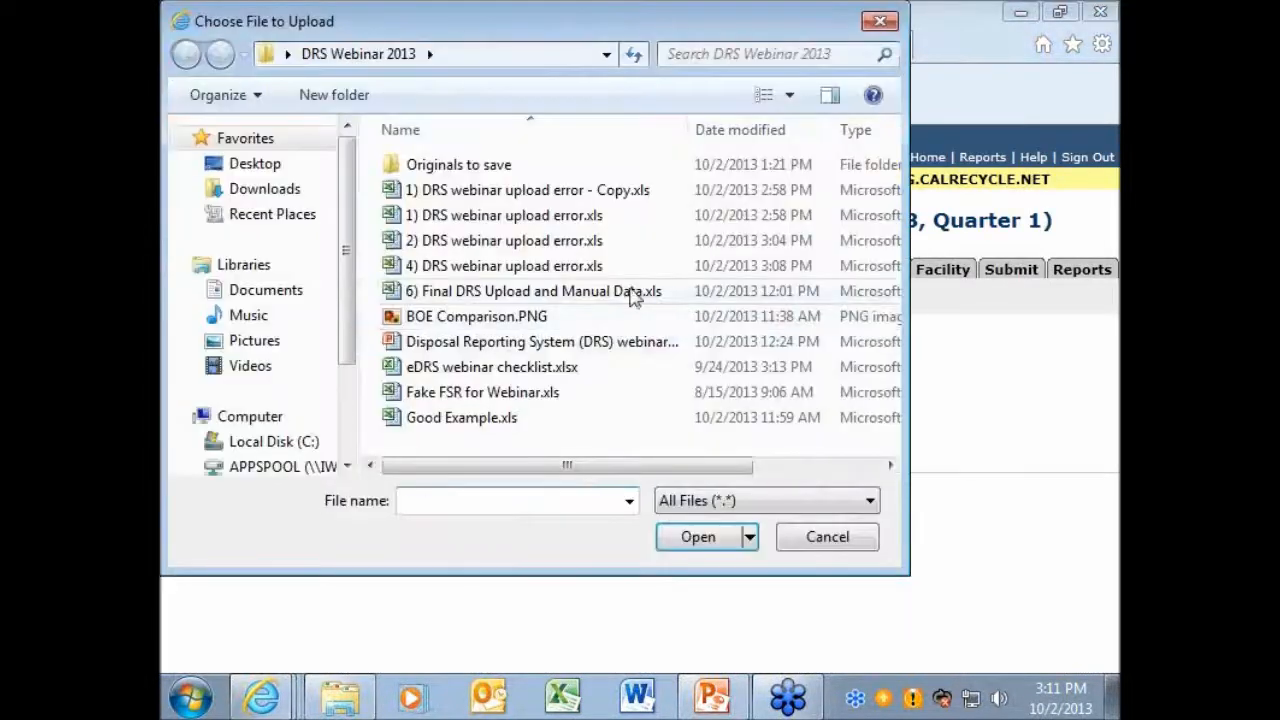
pyautogui.doubleClick(591, 289)
pyautogui.click(355, 377)
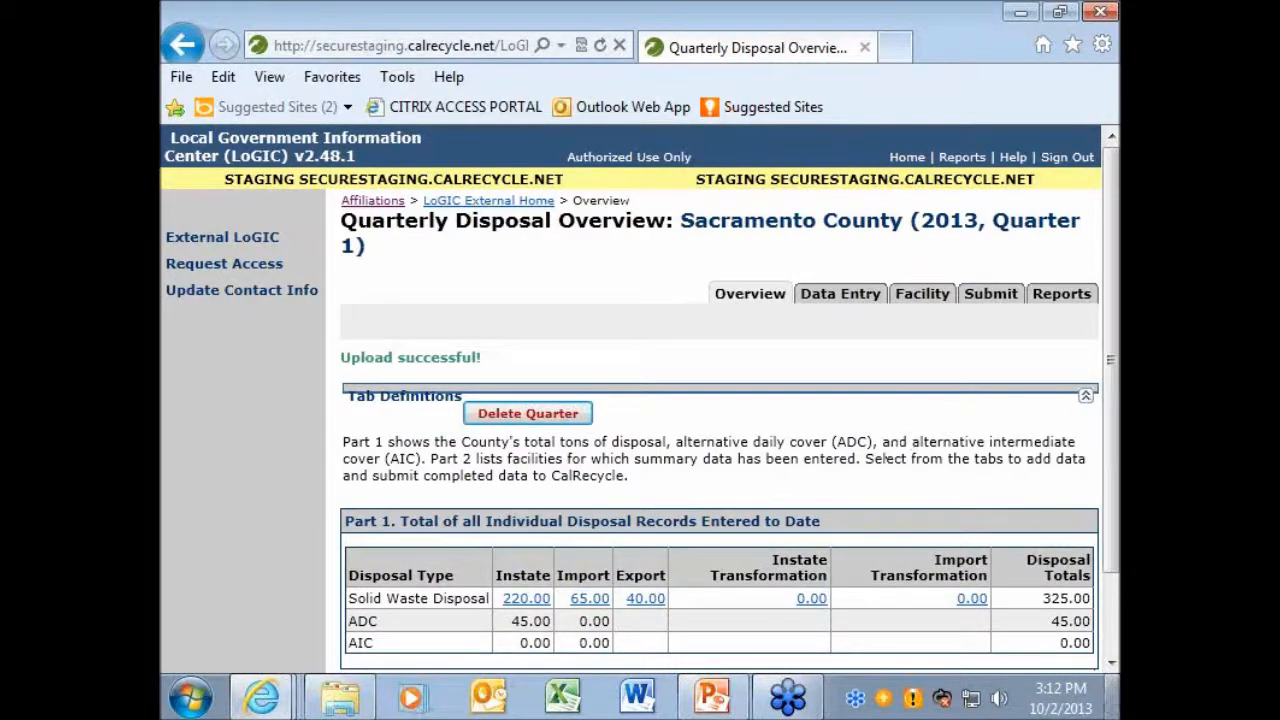
# Step: Open 6) Final DRS Upload and Manual Data.xls from the folder and check the sum of Disposed/Transformation Tons in N2 to N12
pyautogui.click(340, 697)
pyautogui.click(683, 318)
pyautogui.doubleClick(684, 318)
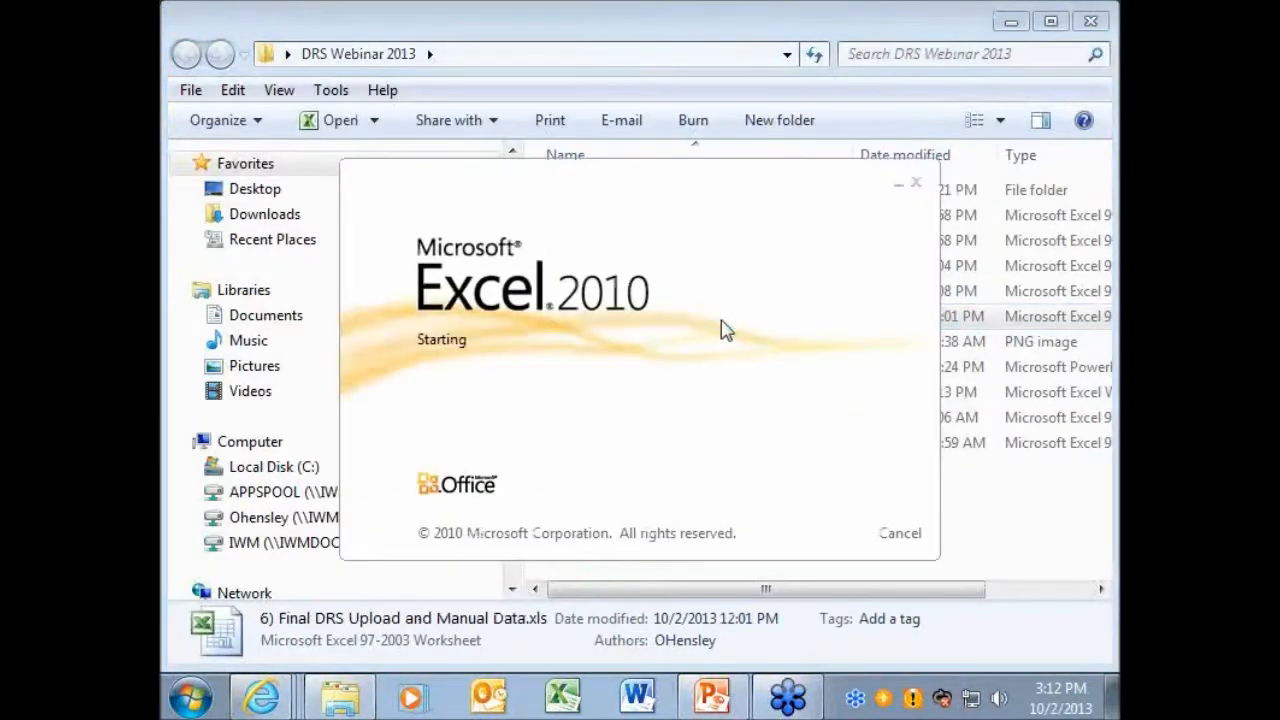
pyautogui.moveTo(765, 627); pyautogui.dragTo(837, 624)
pyautogui.moveTo(822, 231); pyautogui.dragTo(817, 436)
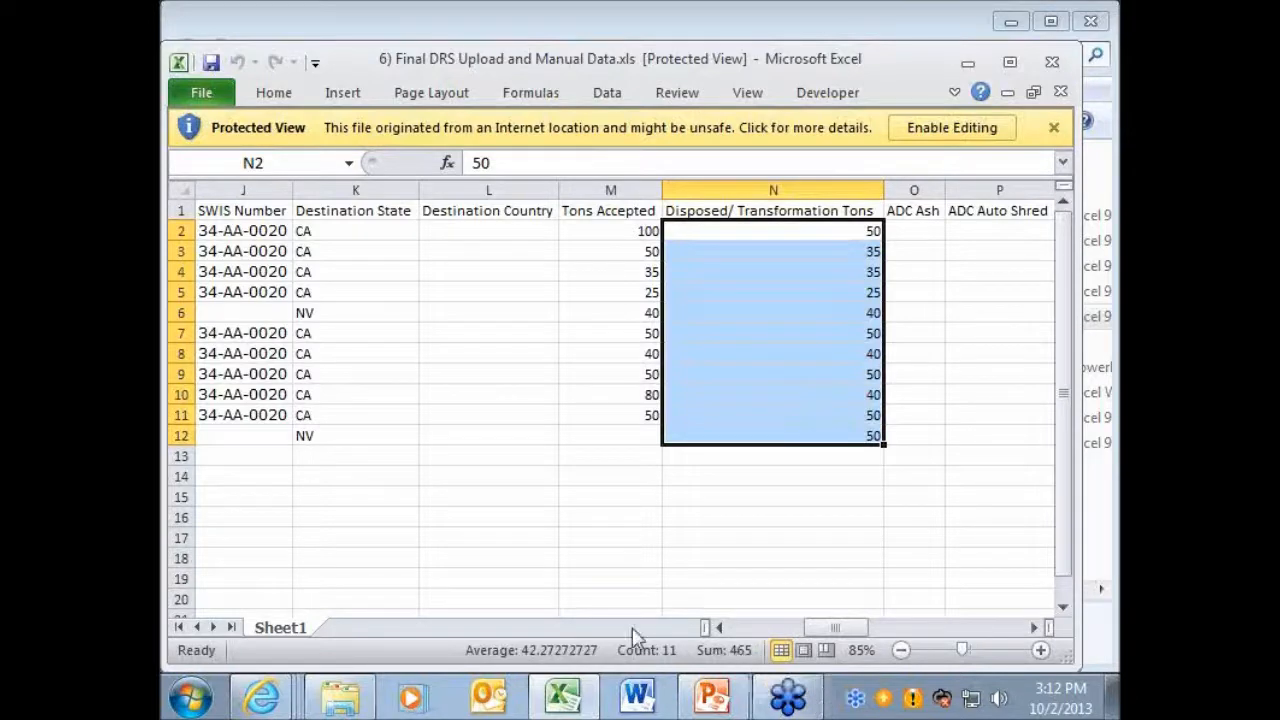
# Step: Compare the workbook's tons total with the Disposal Totals on LoGIC's Quarterly Disposal Overview, and return to the workbook
pyautogui.click(262, 697)
pyautogui.click(390, 611)
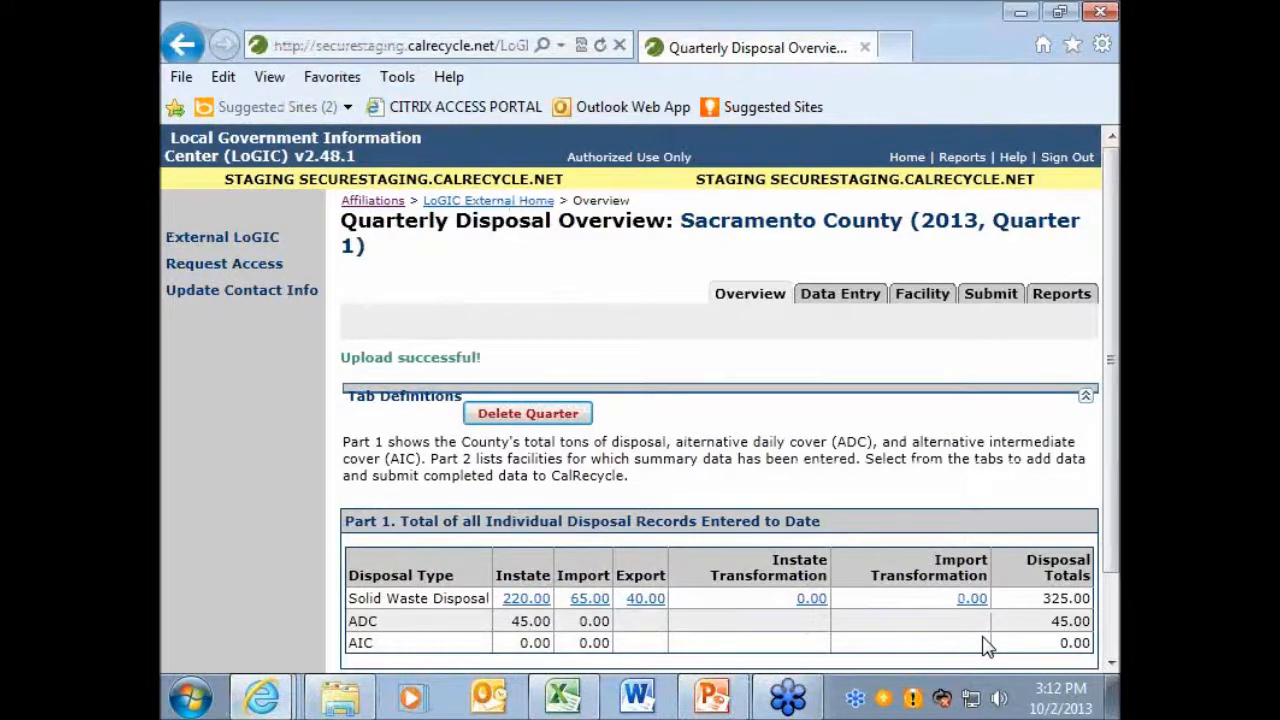
pyautogui.hotkey('alt', 'Tab')
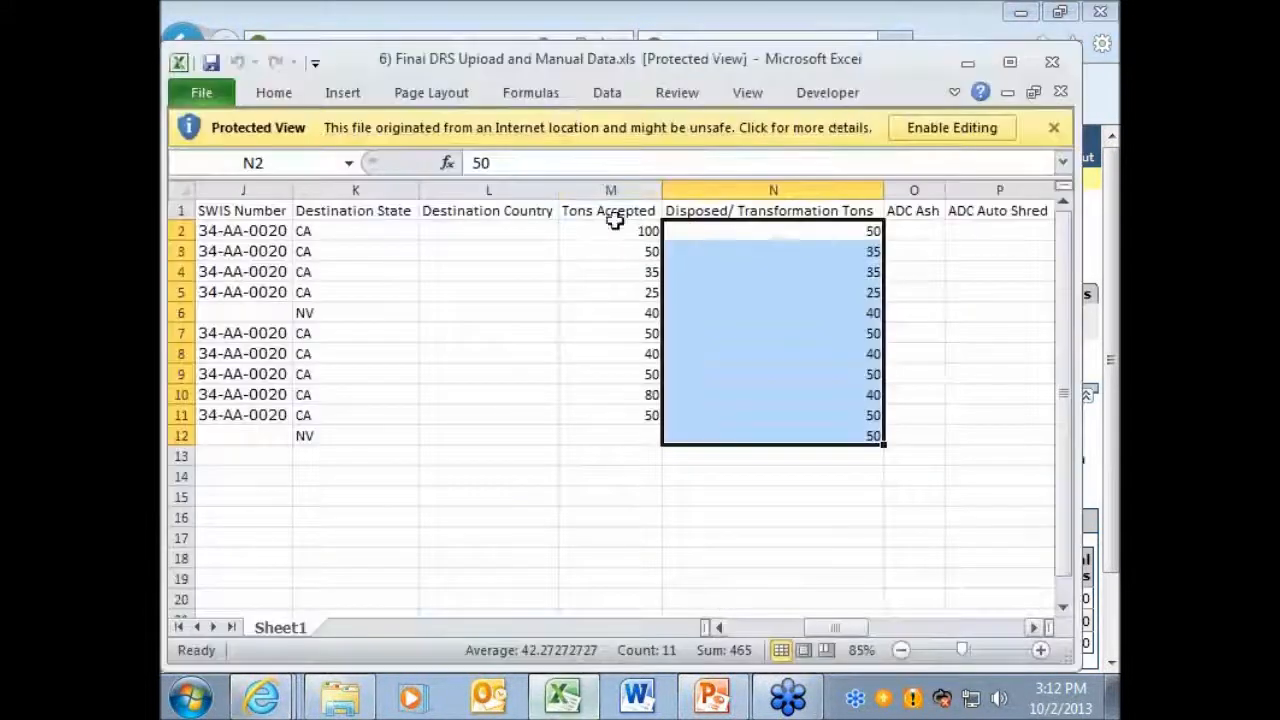
# Step: Enable editing of the workbook and show Sheet1 in Page Break Preview to examine its print area
pyautogui.click(943, 131)
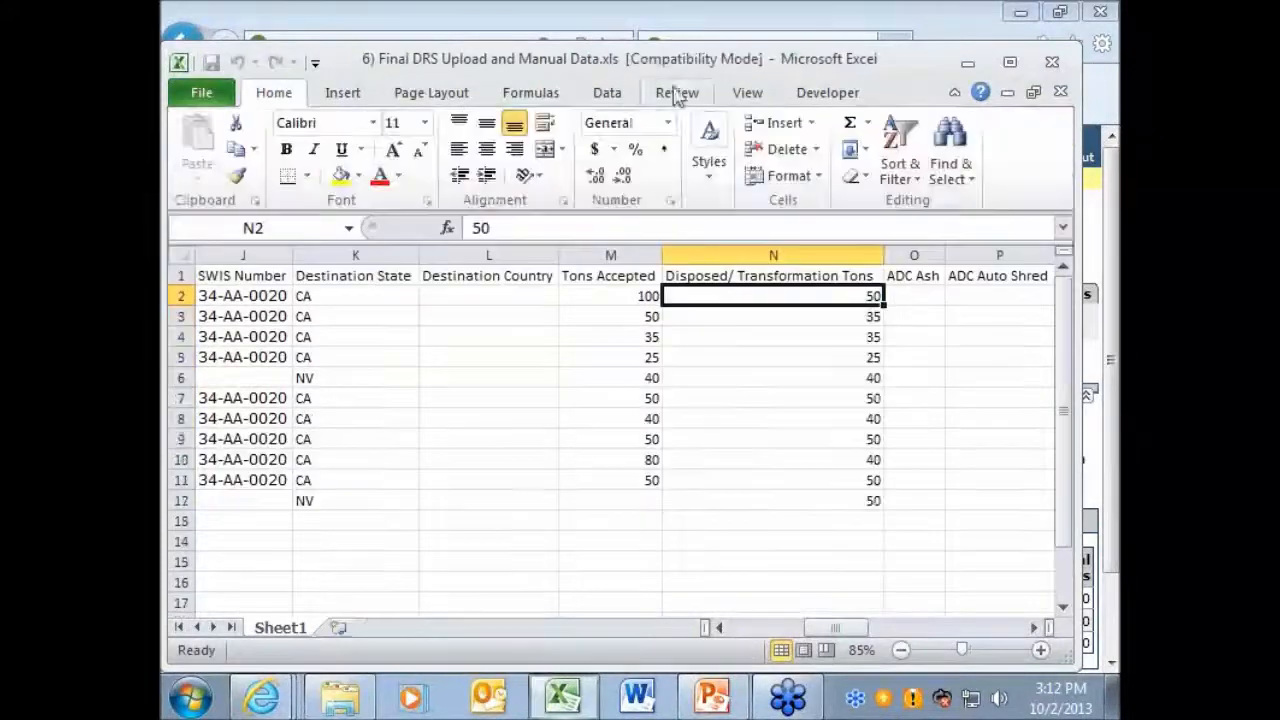
pyautogui.click(747, 93)
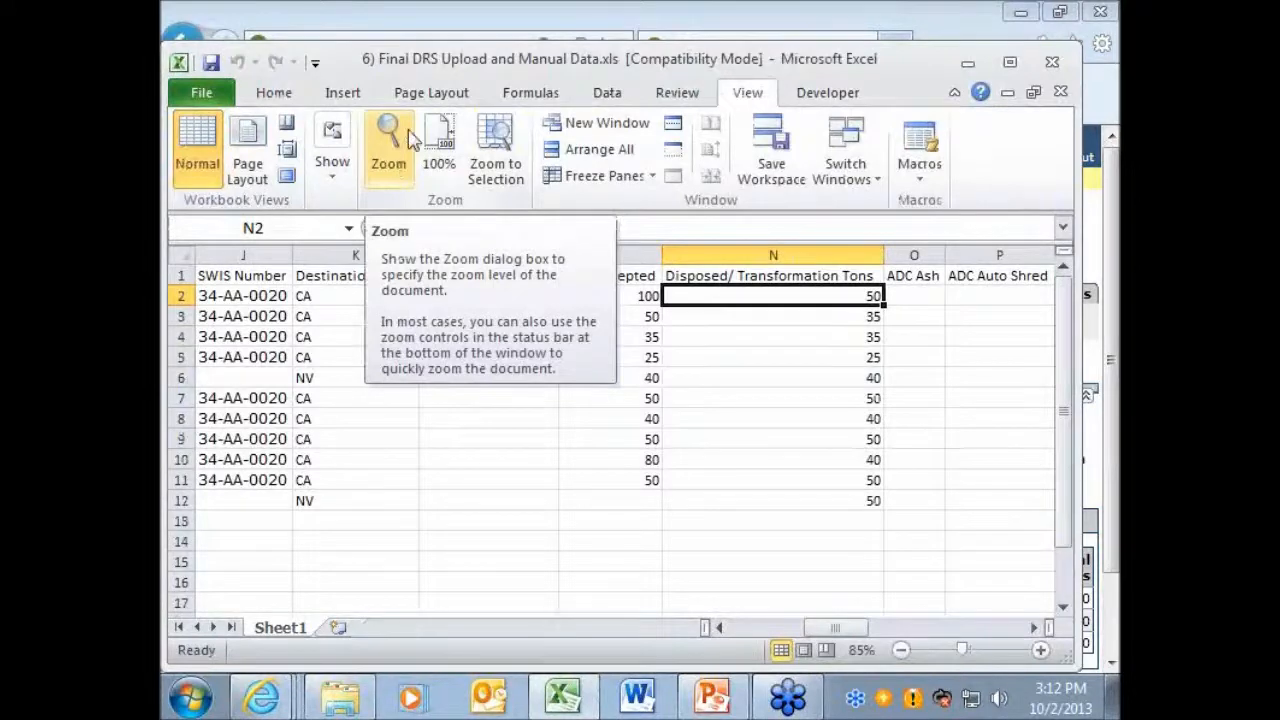
pyautogui.click(250, 170)
pyautogui.click(205, 170)
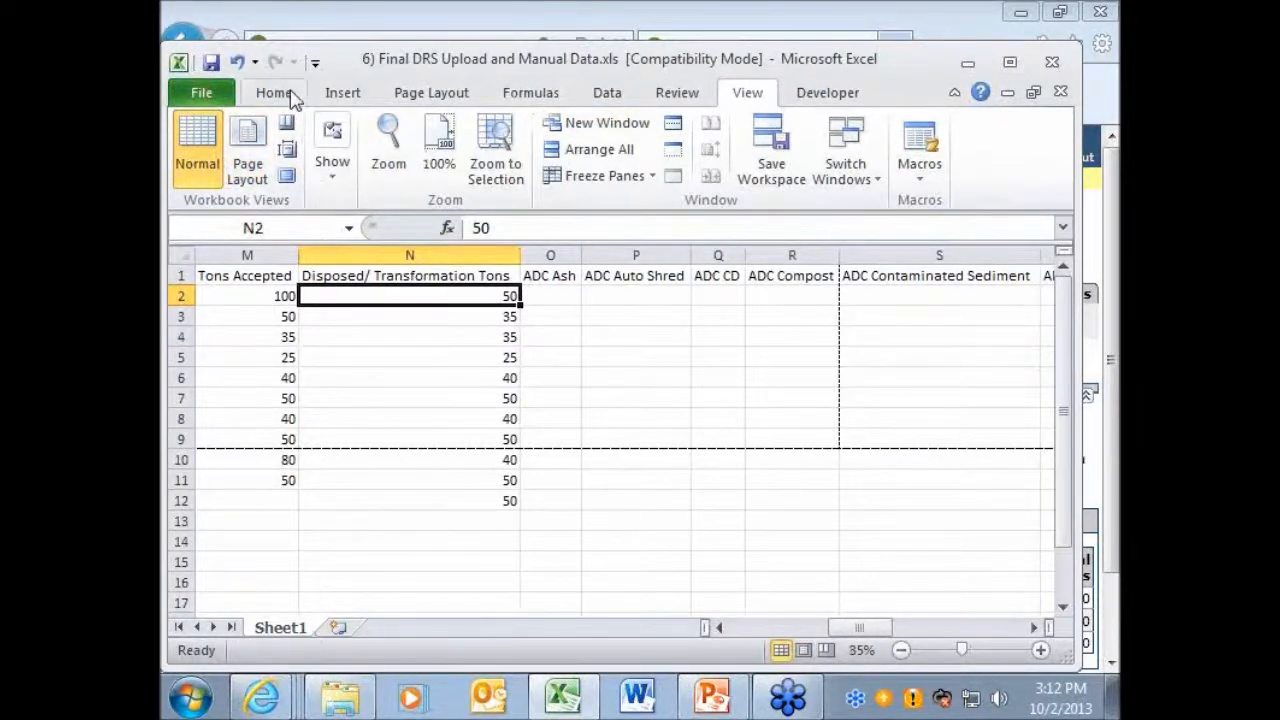
pyautogui.click(440, 95)
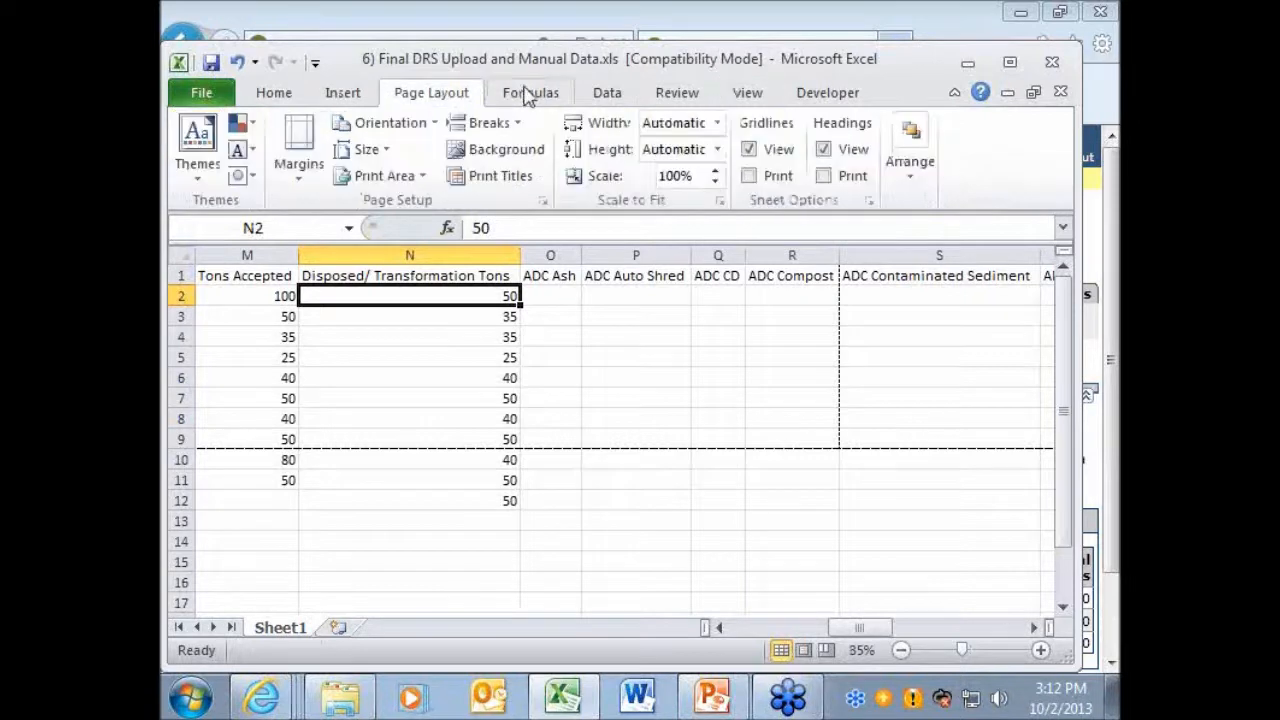
pyautogui.click(342, 95)
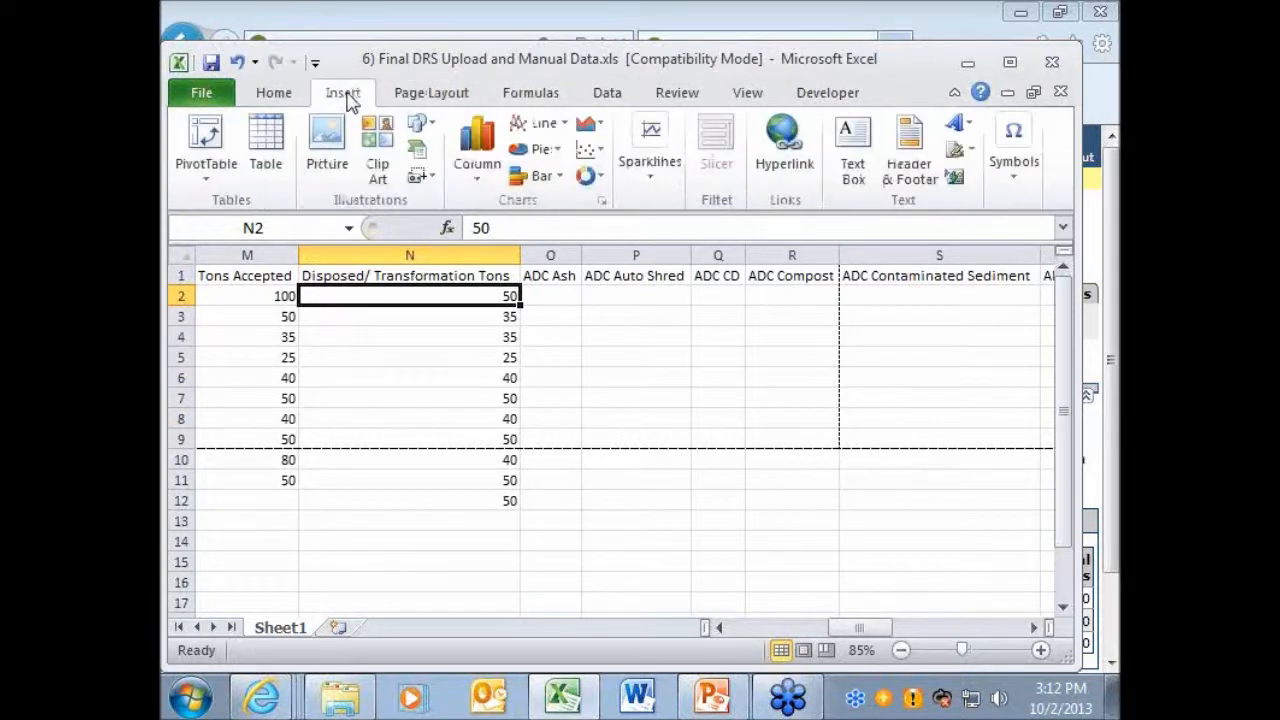
pyautogui.click(747, 93)
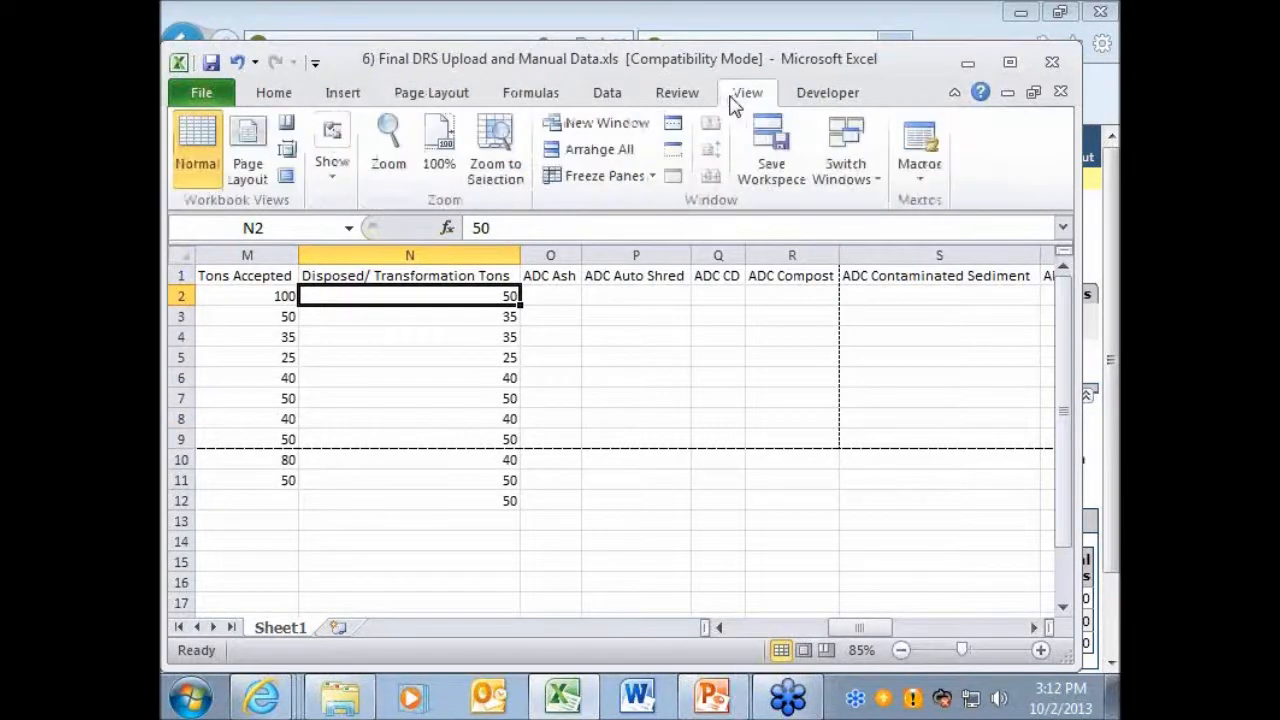
pyautogui.click(286, 127)
pyautogui.click(514, 362)
pyautogui.click(586, 388)
# Step: Review the rows outside the print area and check the sum of Disposed/Transformation Tons in N10 to N12
pyautogui.moveTo(868, 627); pyautogui.dragTo(768, 638)
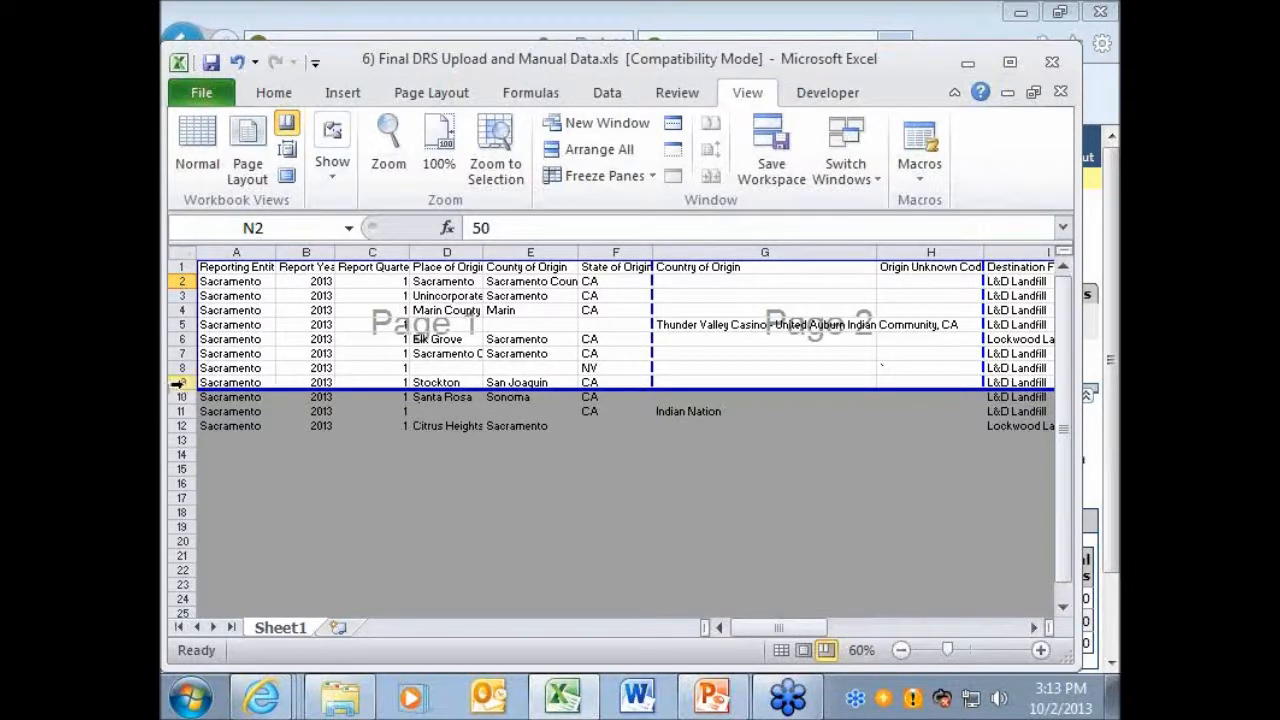
pyautogui.moveTo(806, 630); pyautogui.dragTo(878, 627)
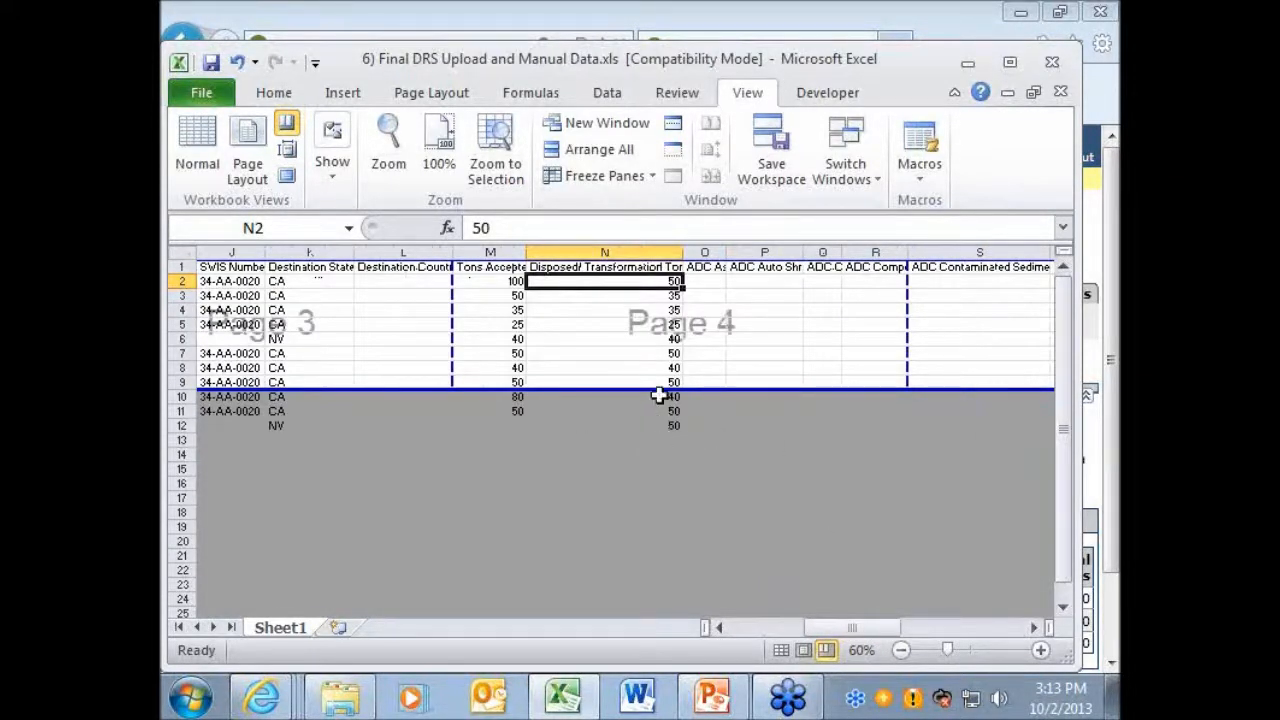
pyautogui.moveTo(659, 396); pyautogui.dragTo(660, 424)
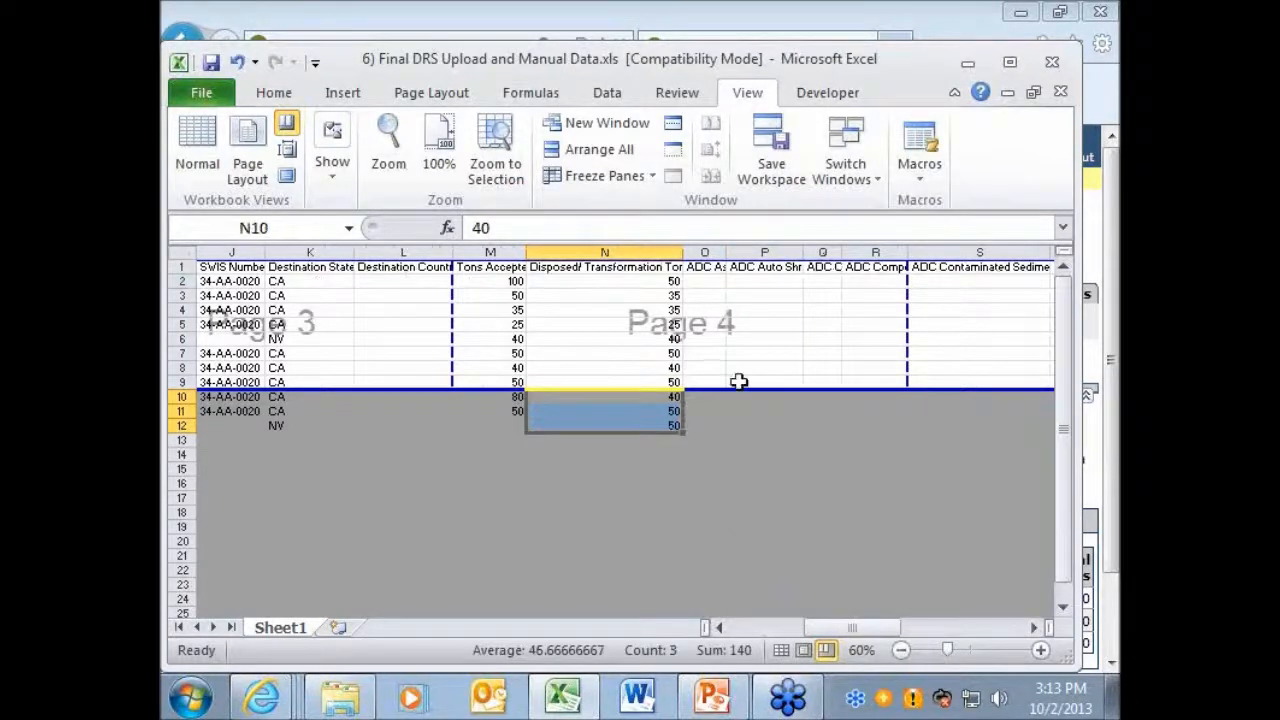
# Step: Clear the print area of Sheet1 in the workbook
pyautogui.click(343, 93)
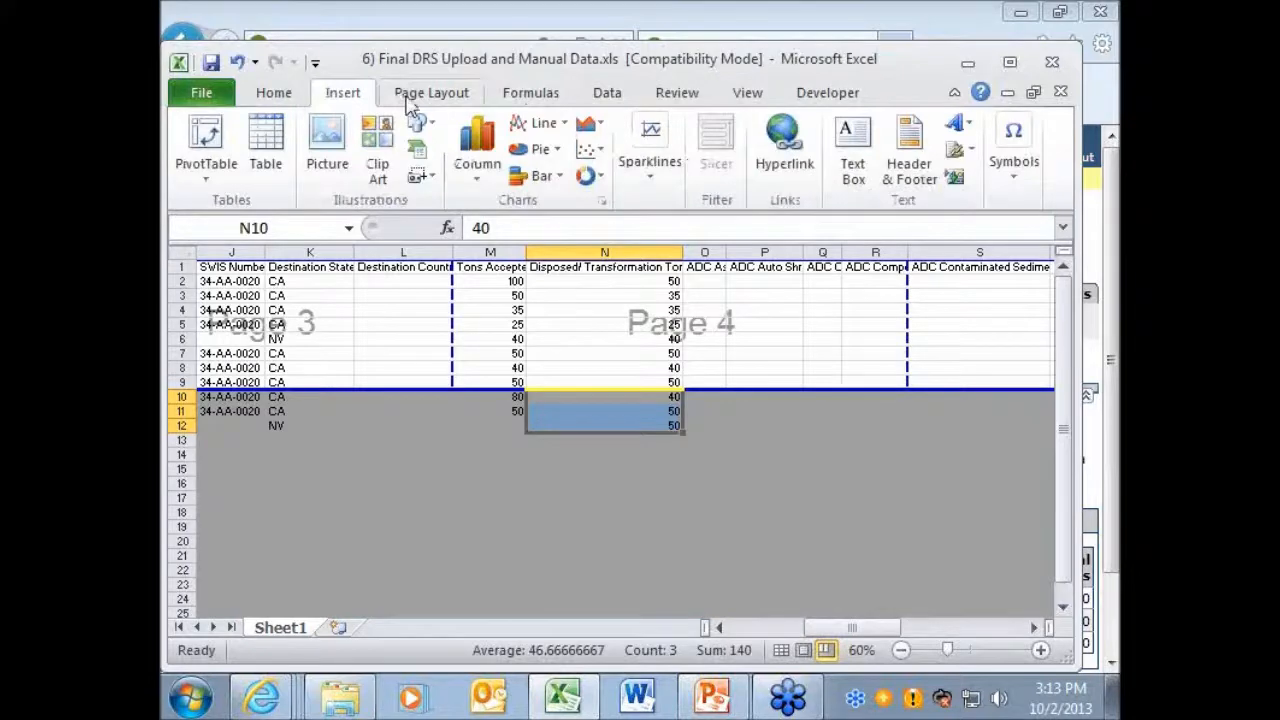
pyautogui.click(418, 93)
pyautogui.click(510, 100)
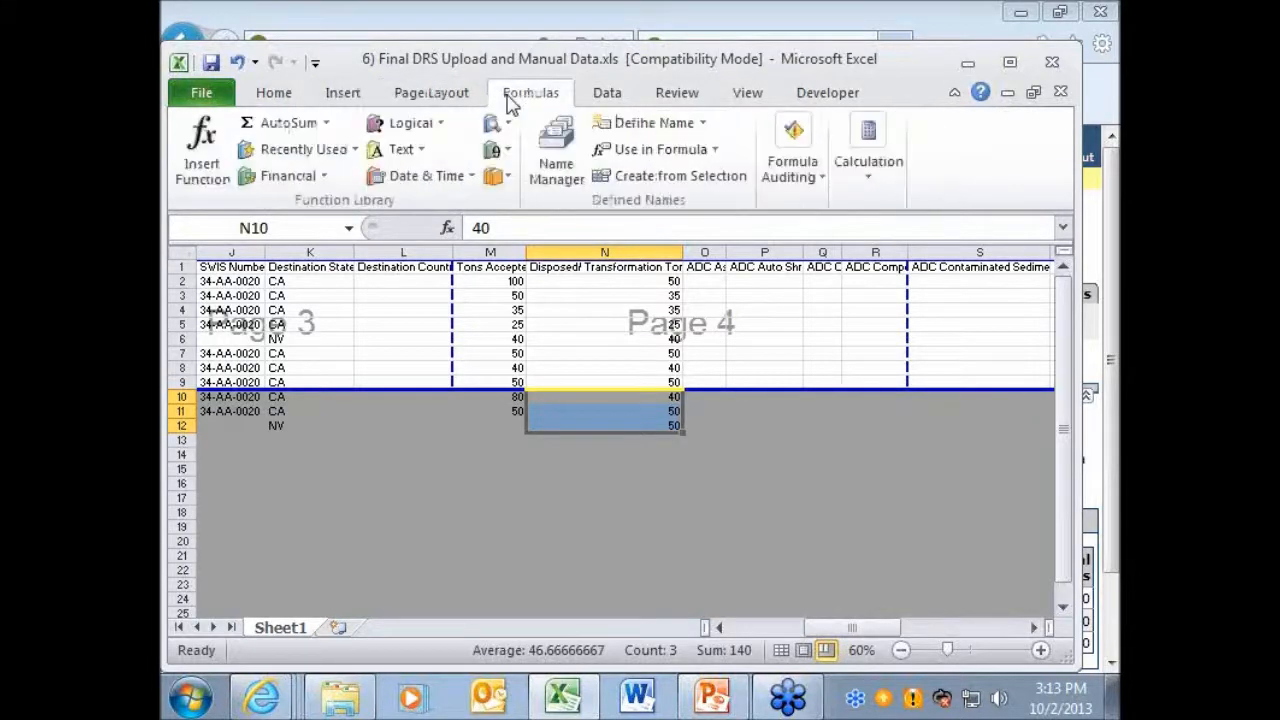
pyautogui.click(603, 95)
pyautogui.click(301, 99)
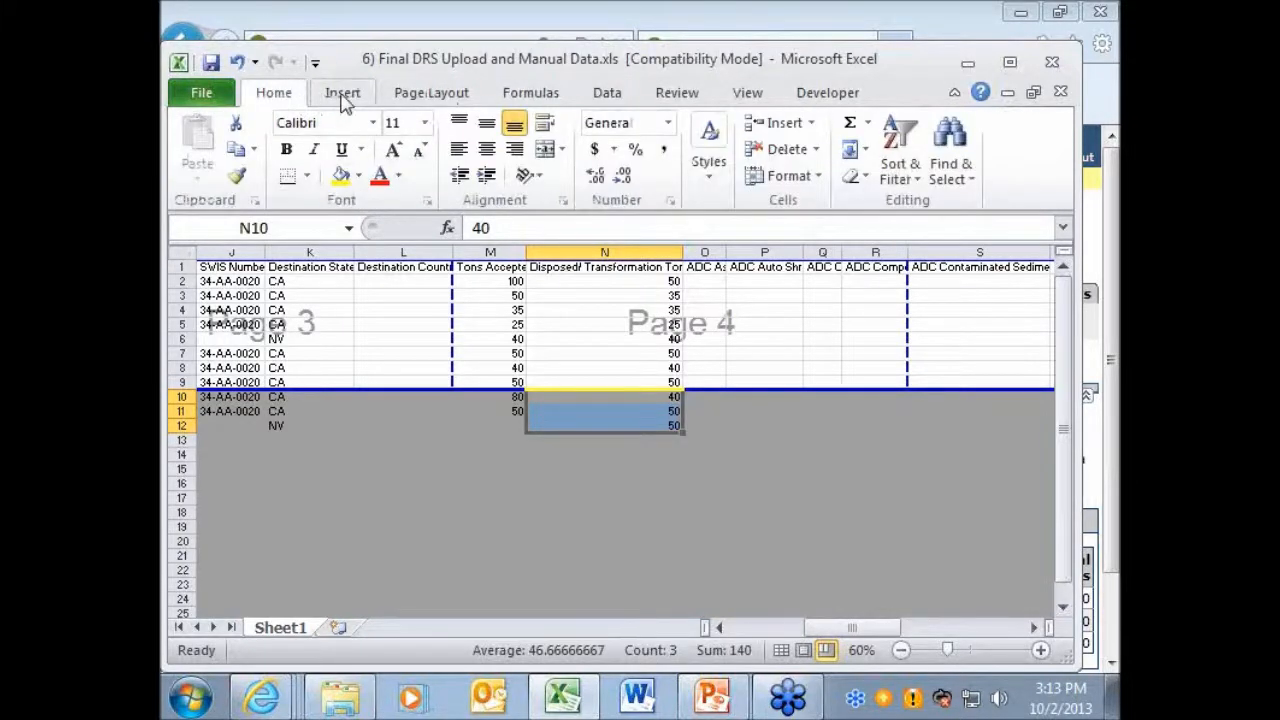
pyautogui.click(343, 98)
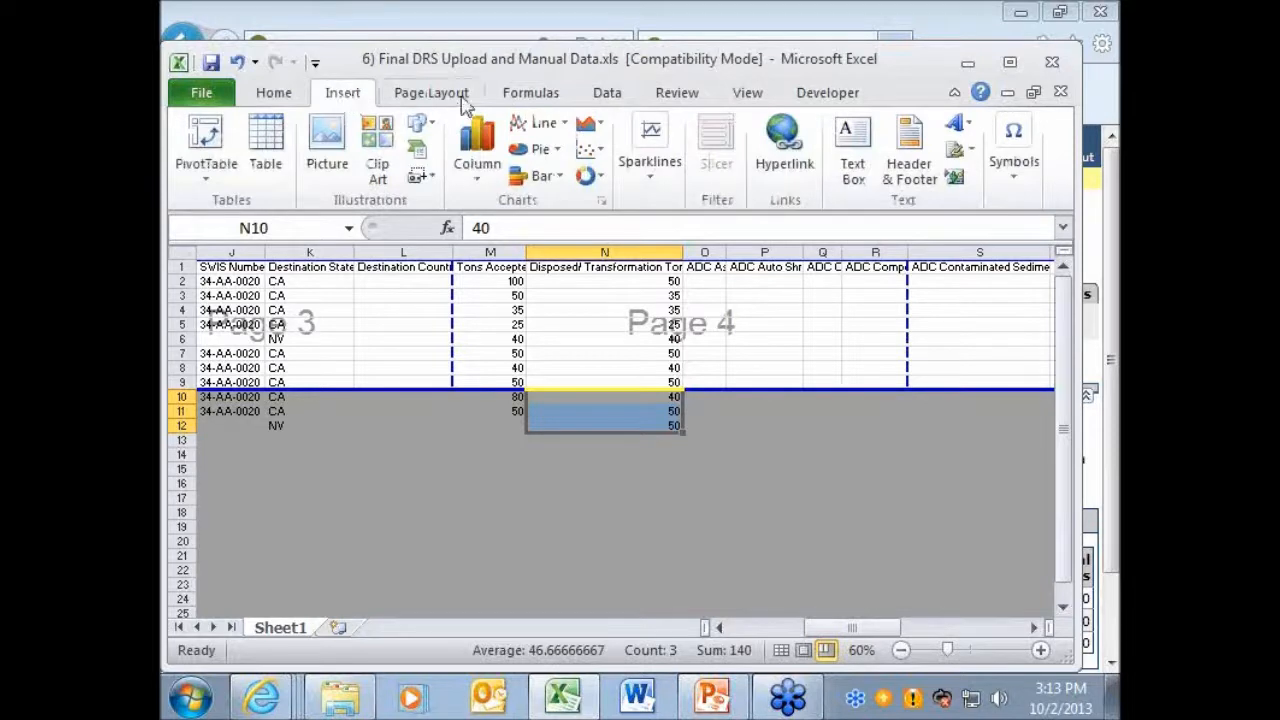
pyautogui.click(455, 97)
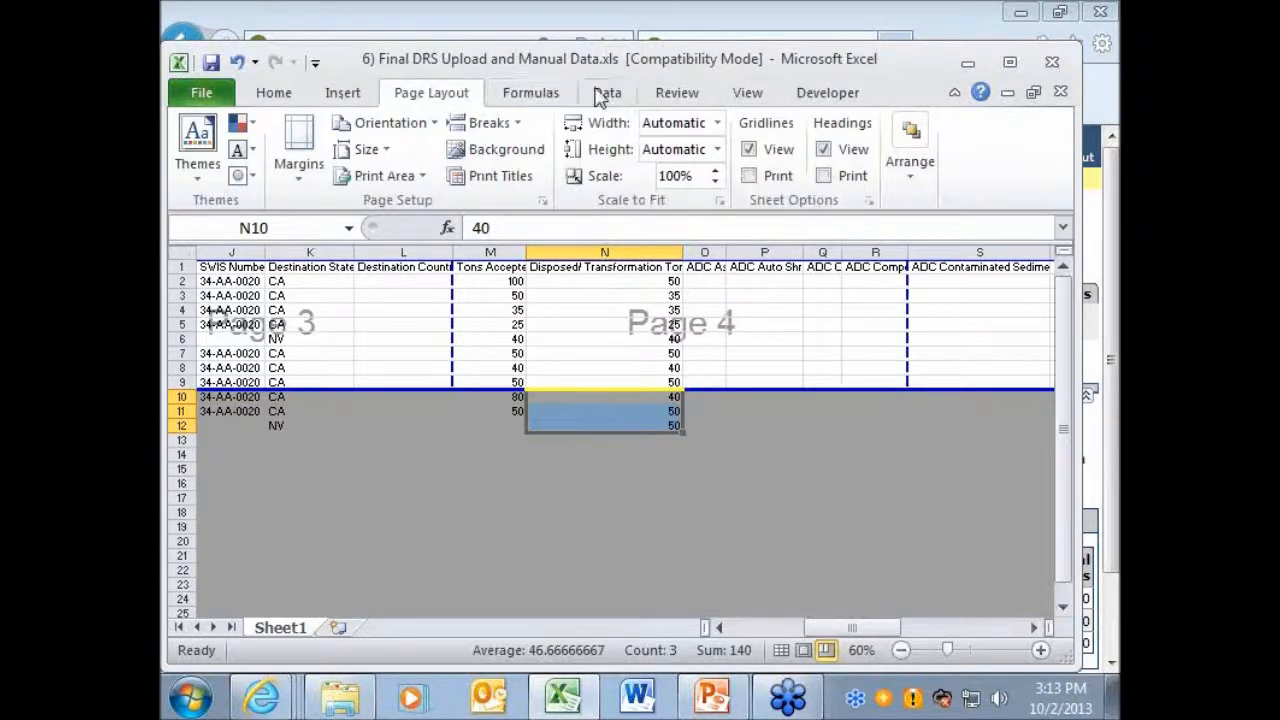
pyautogui.click(421, 178)
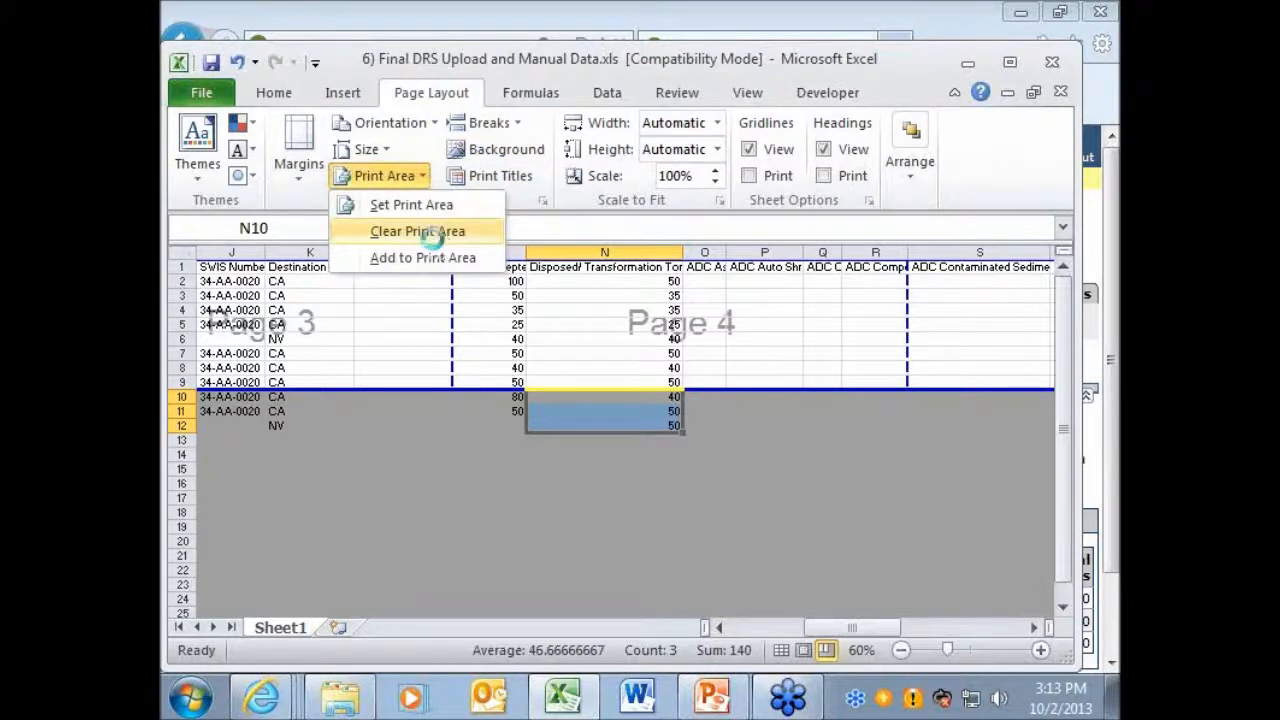
pyautogui.click(430, 236)
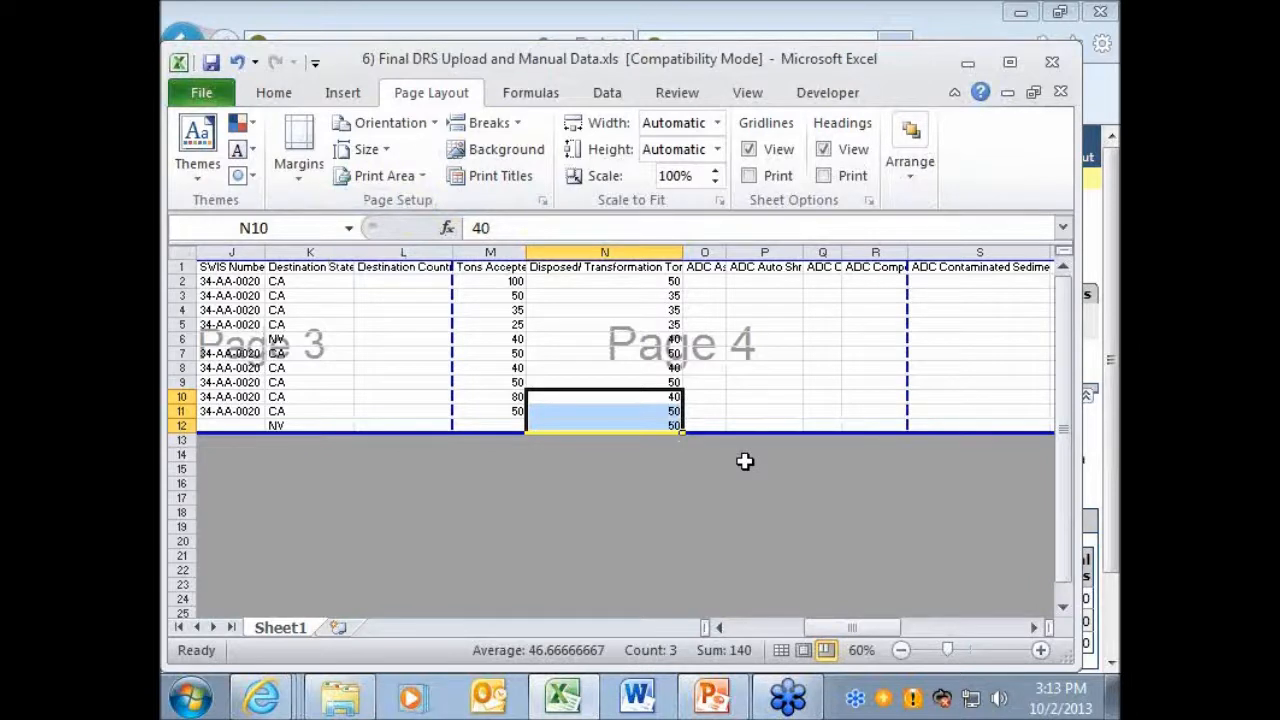
# Step: Compare the Disposal Totals on LoGIC's Quarterly Disposal Overview with the tons in the Excel workbook, ending on the overview
pyautogui.click(260, 697)
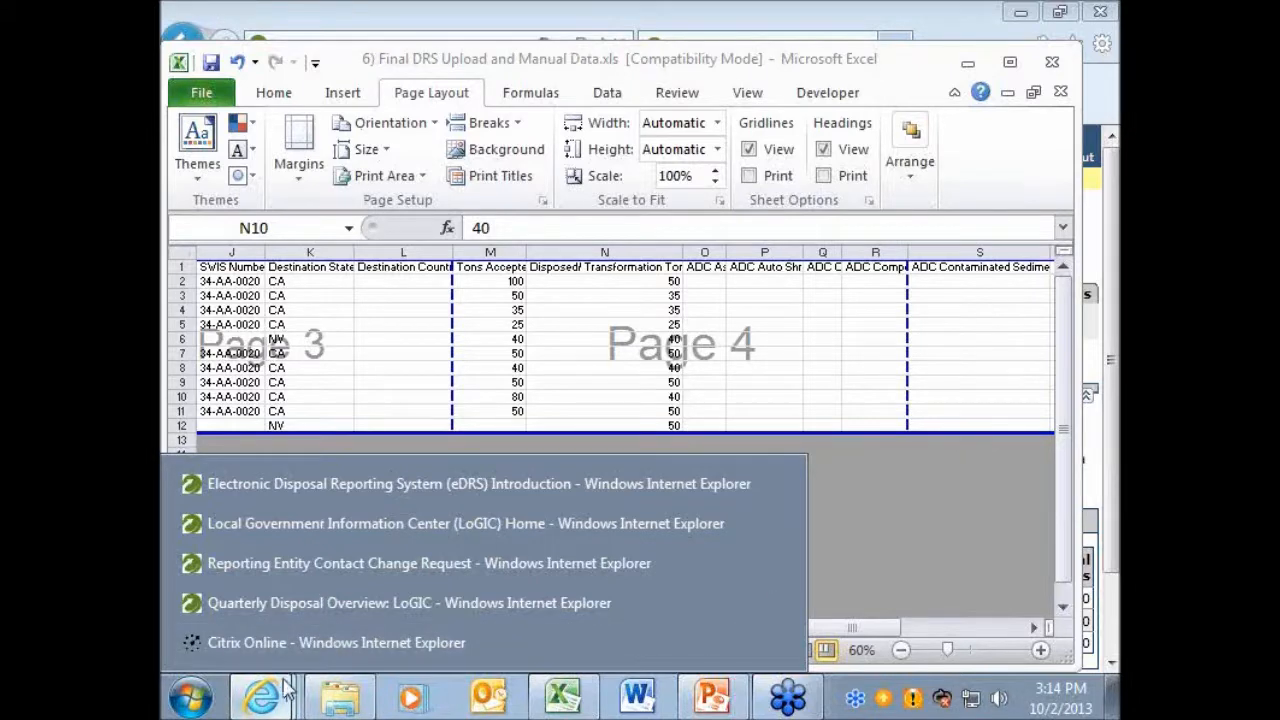
pyautogui.moveTo(262, 697)
pyautogui.click(540, 605)
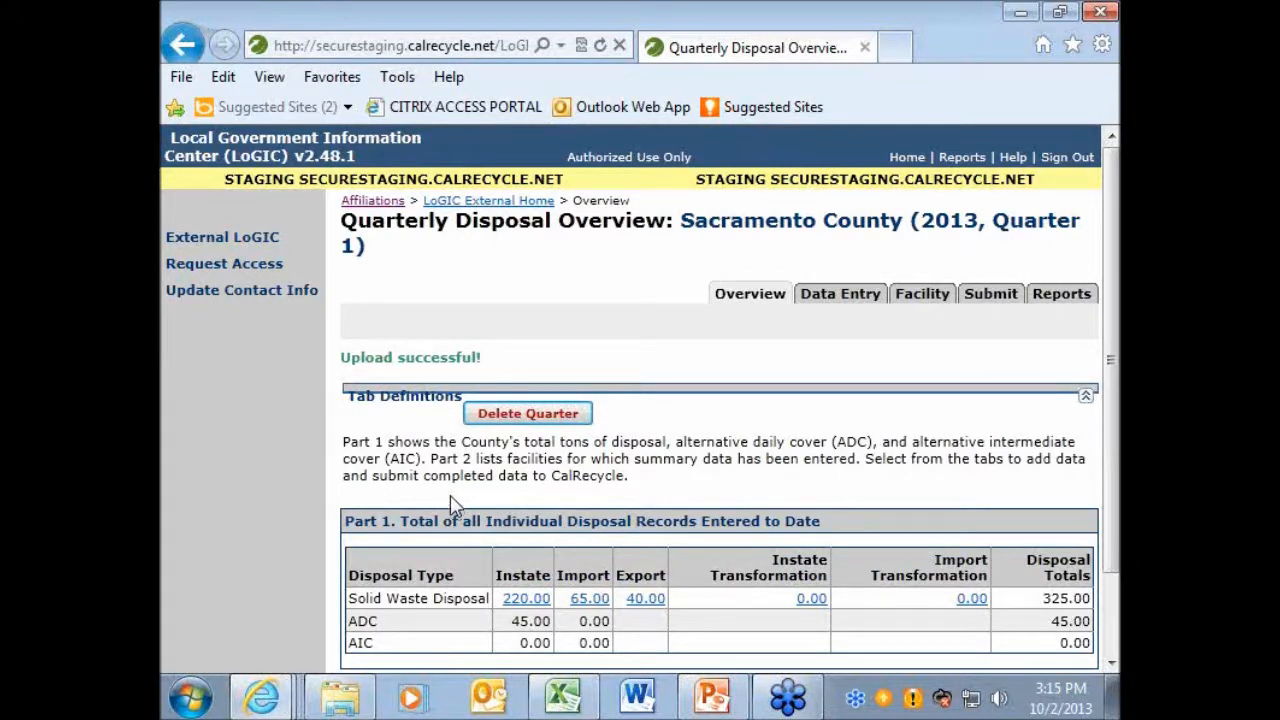
pyautogui.click(568, 706)
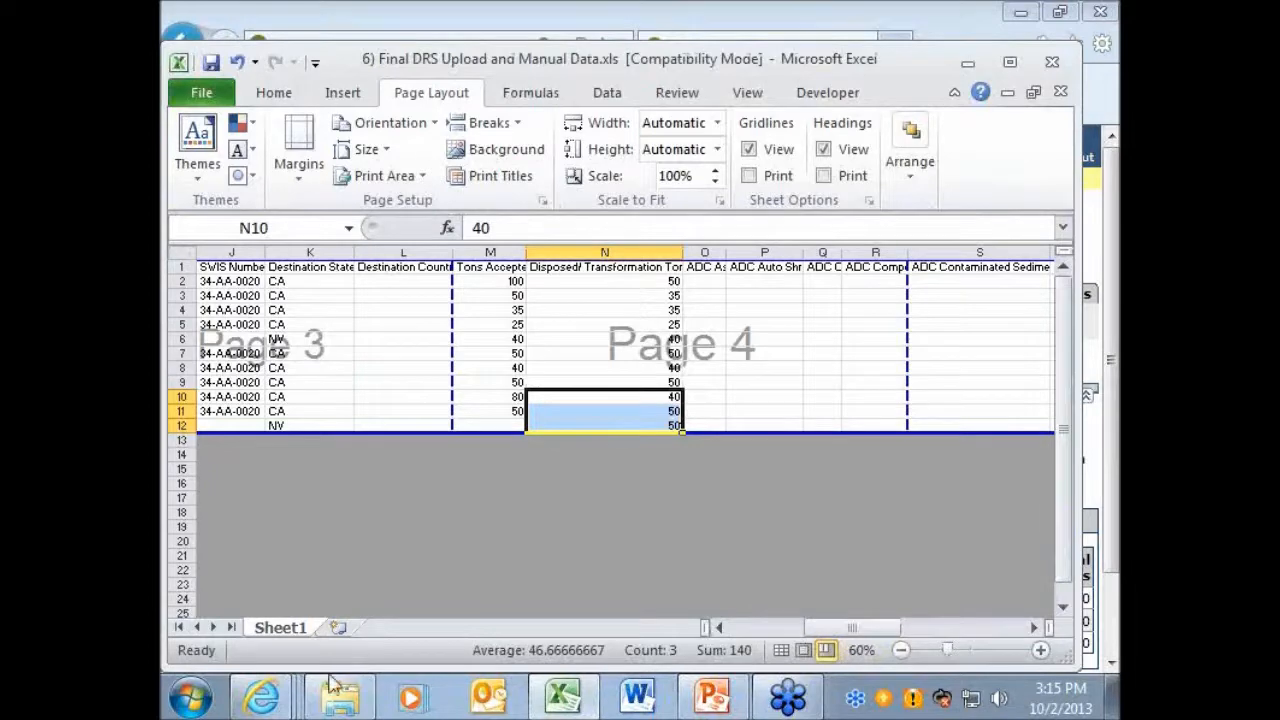
pyautogui.moveTo(283, 708)
pyautogui.click(469, 608)
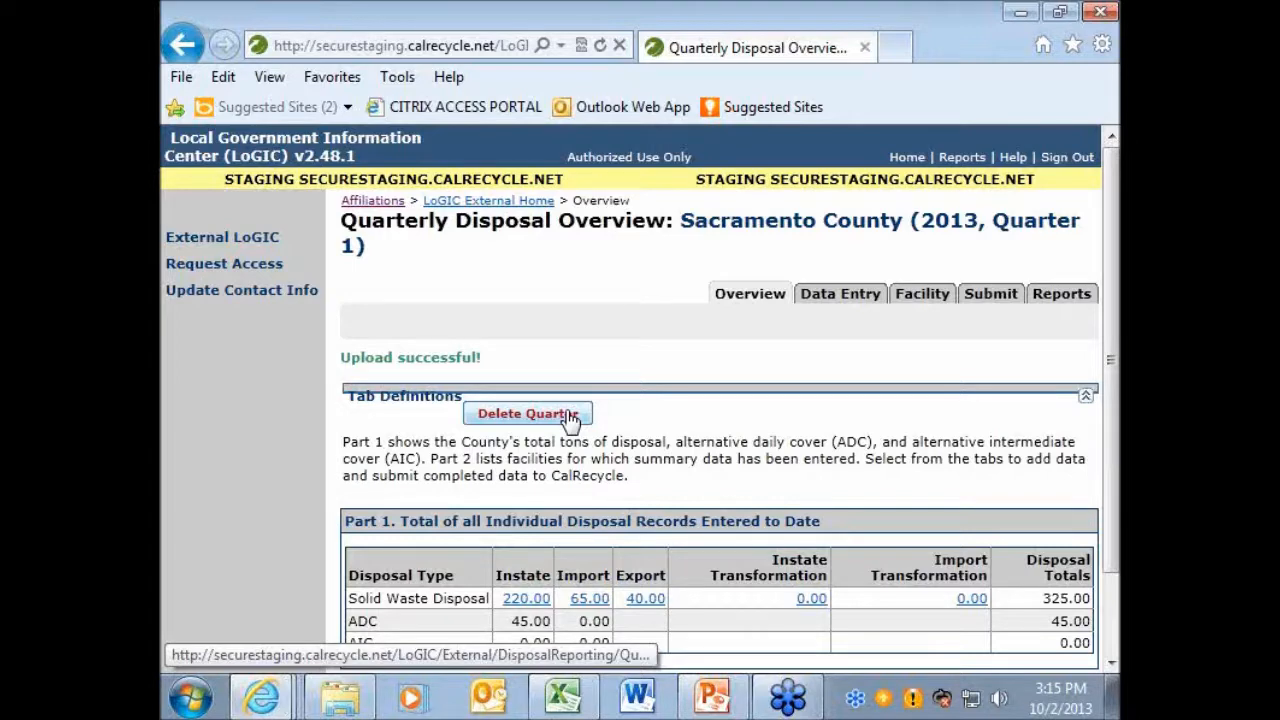
# Step: Switch to the Disposal Reporting System (DRS) webinar.pptx presentation in PowerPoint and start the slide show from slide 4, Uploading Questions
pyautogui.click(262, 697)
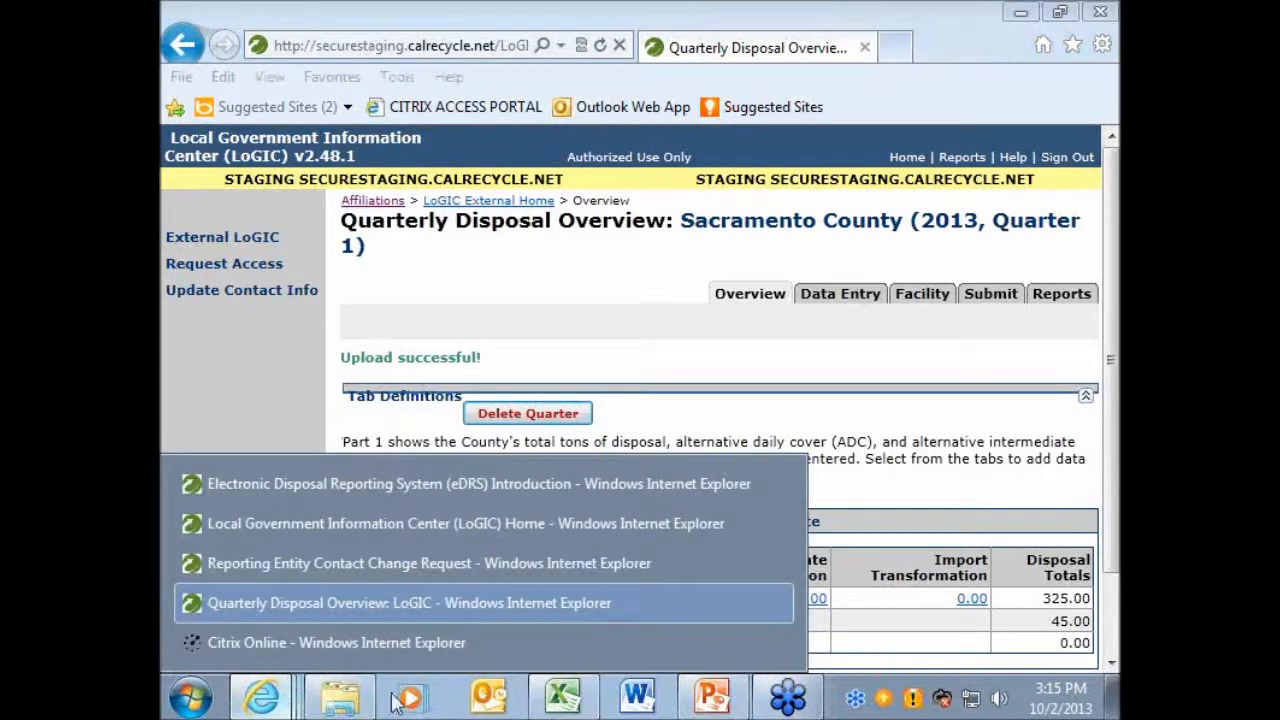
pyautogui.click(712, 697)
pyautogui.click(228, 428)
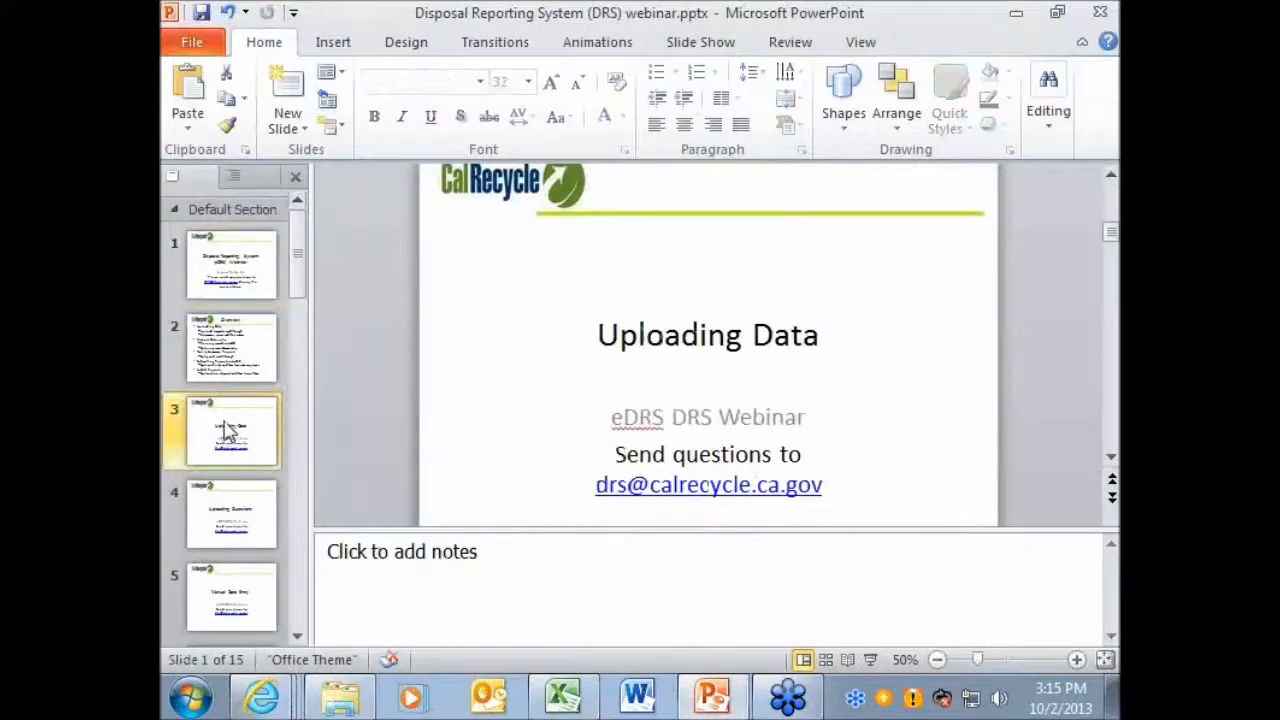
pyautogui.click(243, 510)
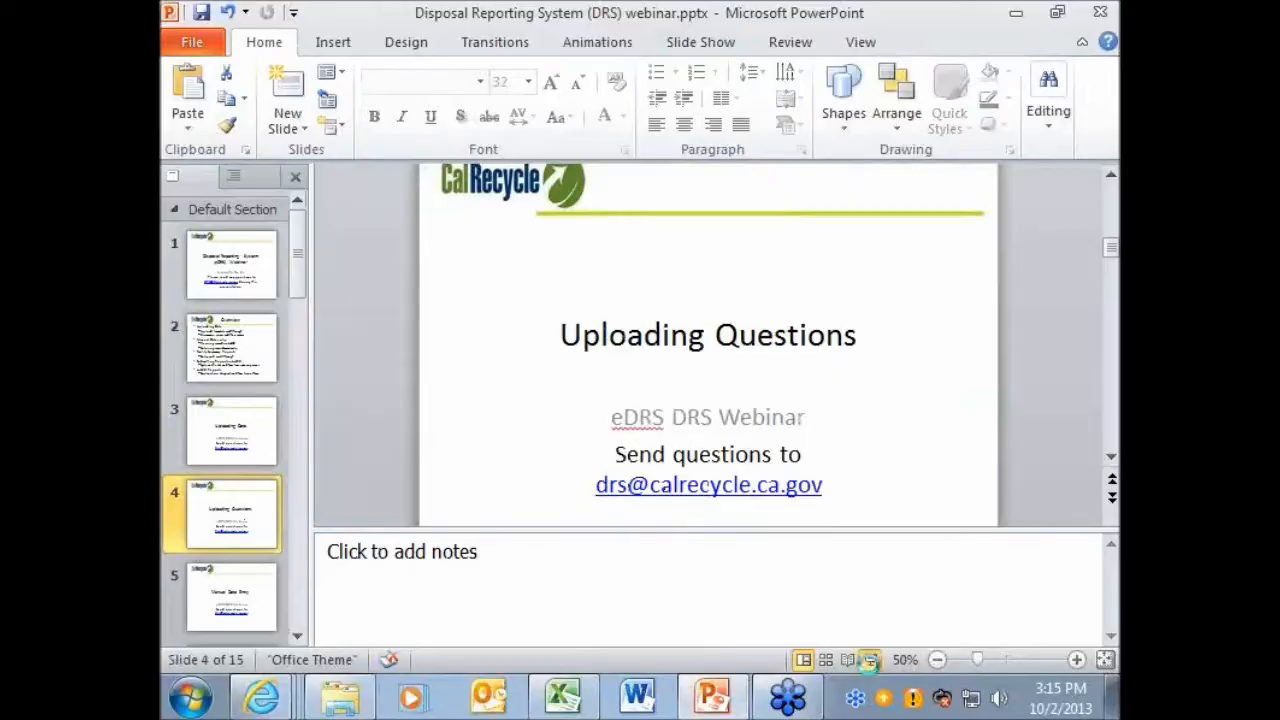
pyautogui.click(870, 661)
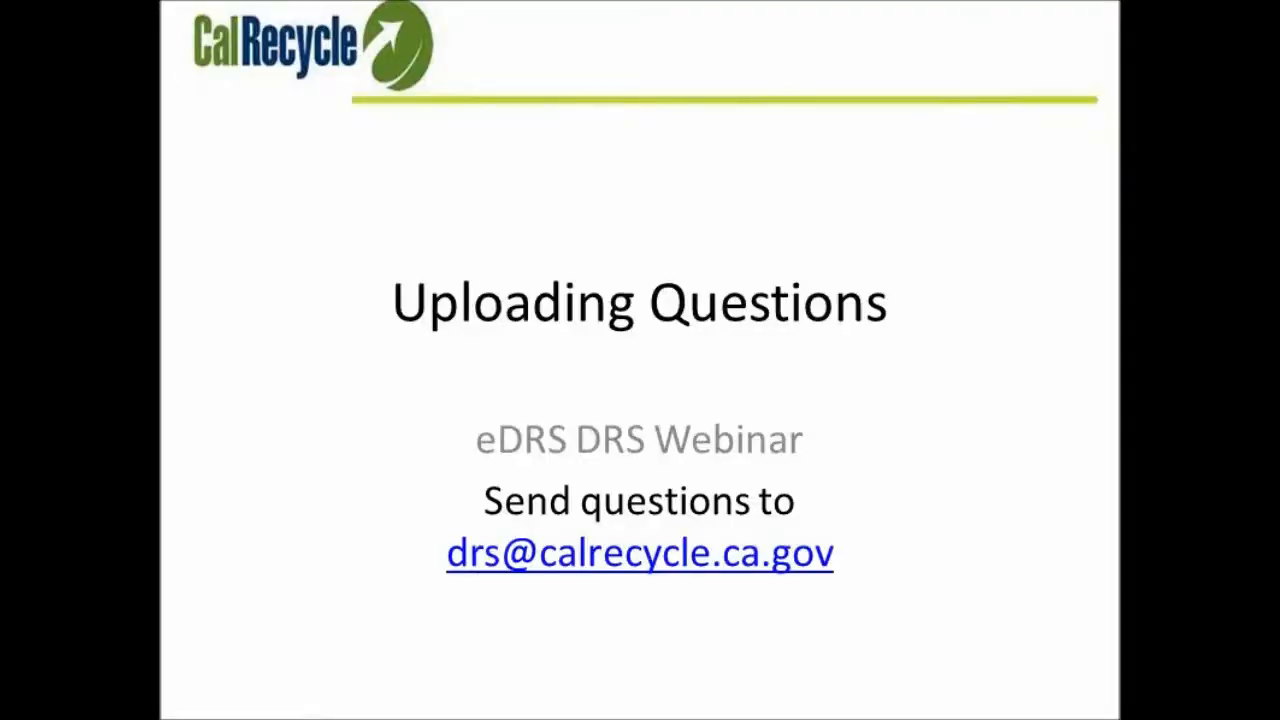